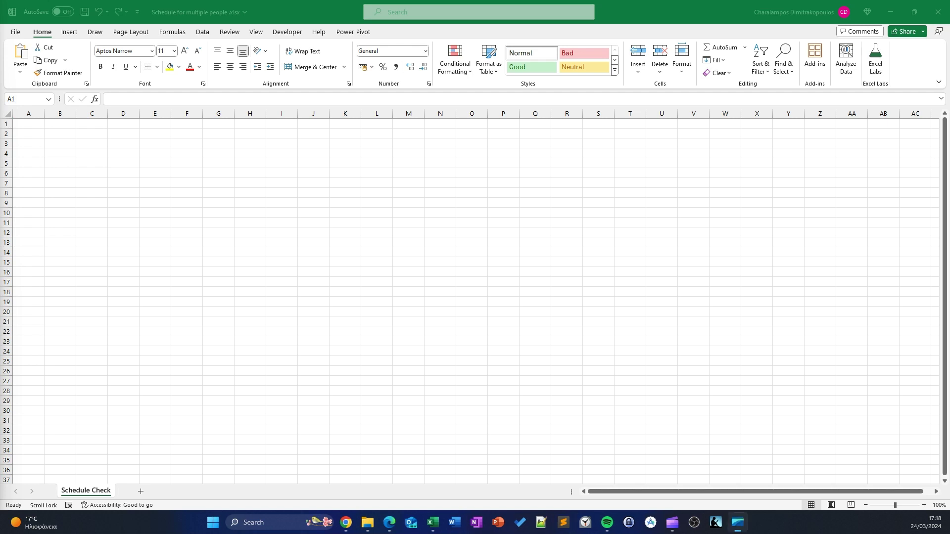
Step: Enter the Name and Mon headers in A1 and B1
click(32, 123)
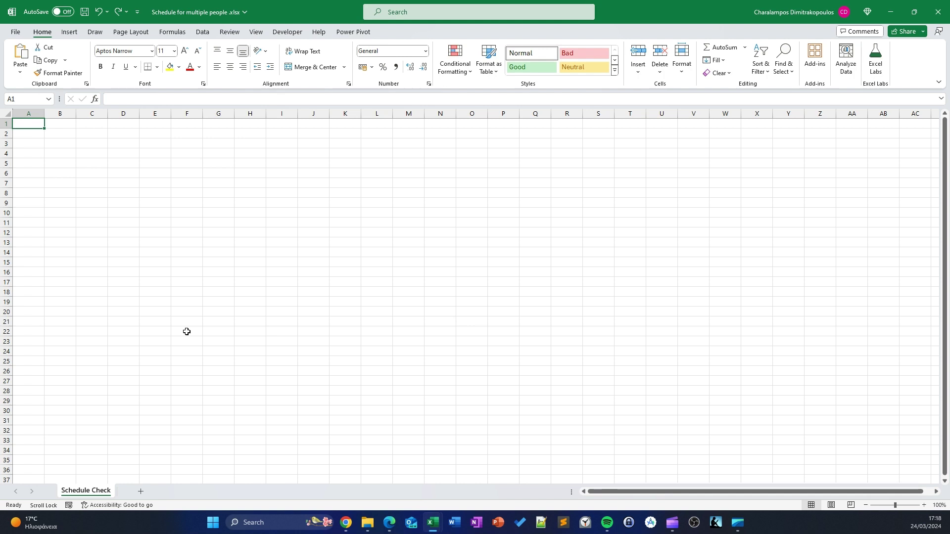
text(Na)
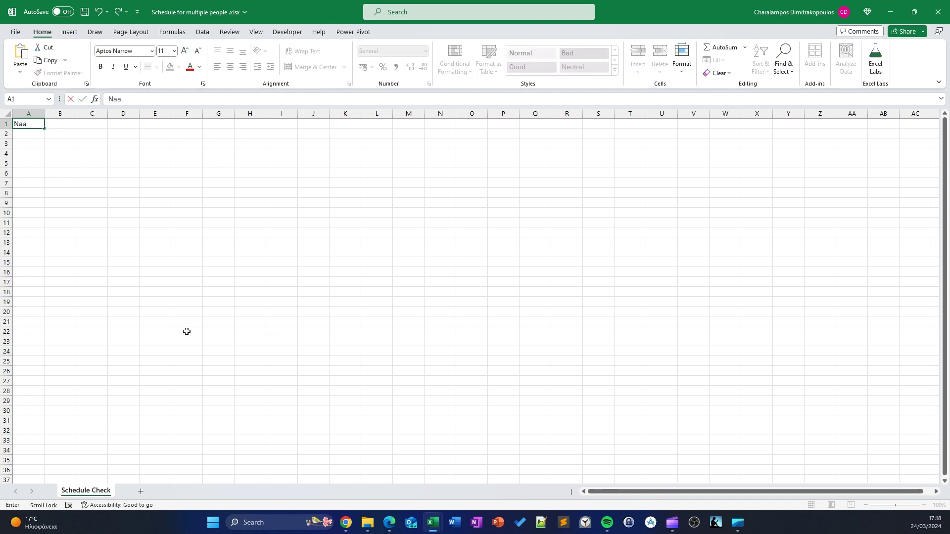
key(BackSpace)
text(mw)
key(Tab)
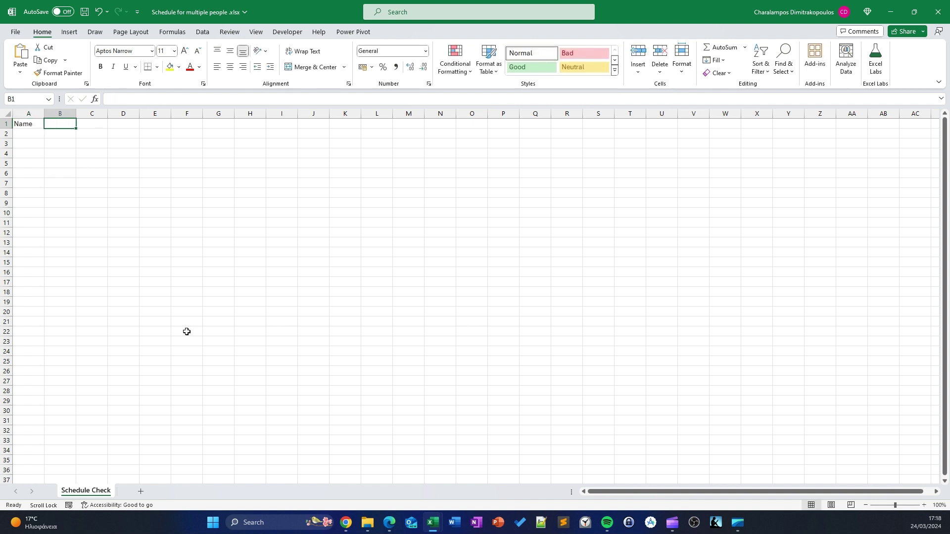
text(Mon)
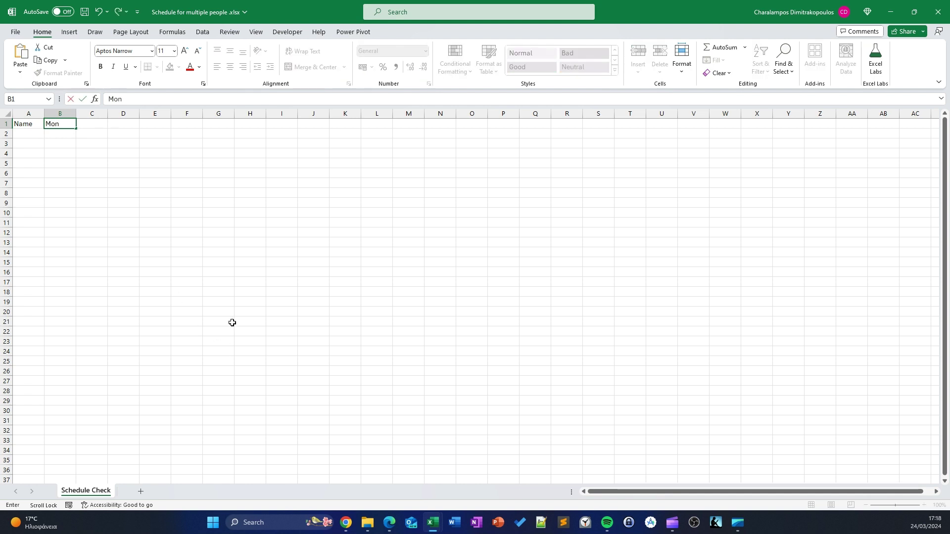
click(155, 213)
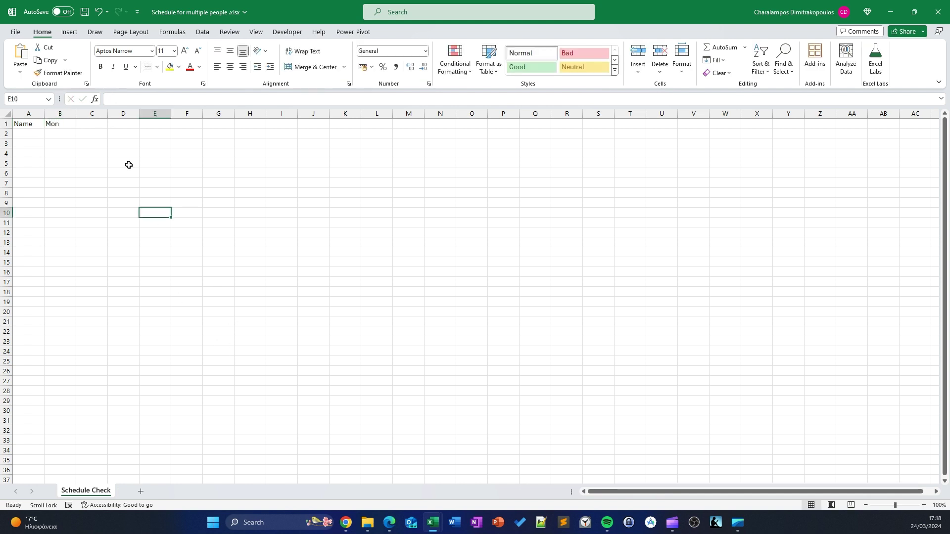
Step: Fill Mon through Sun across B1:H1 and add a Total header in I1
click(75, 125)
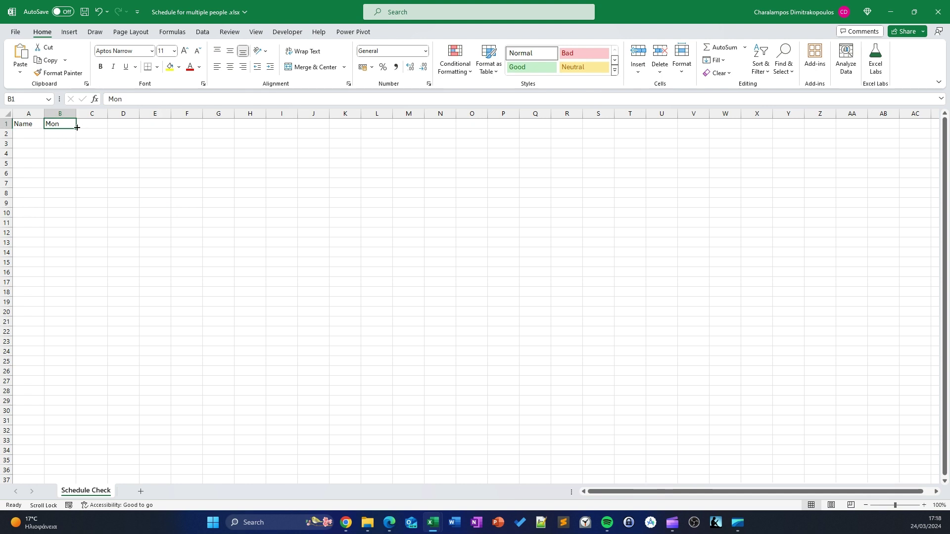
drag(76, 128, 258, 142)
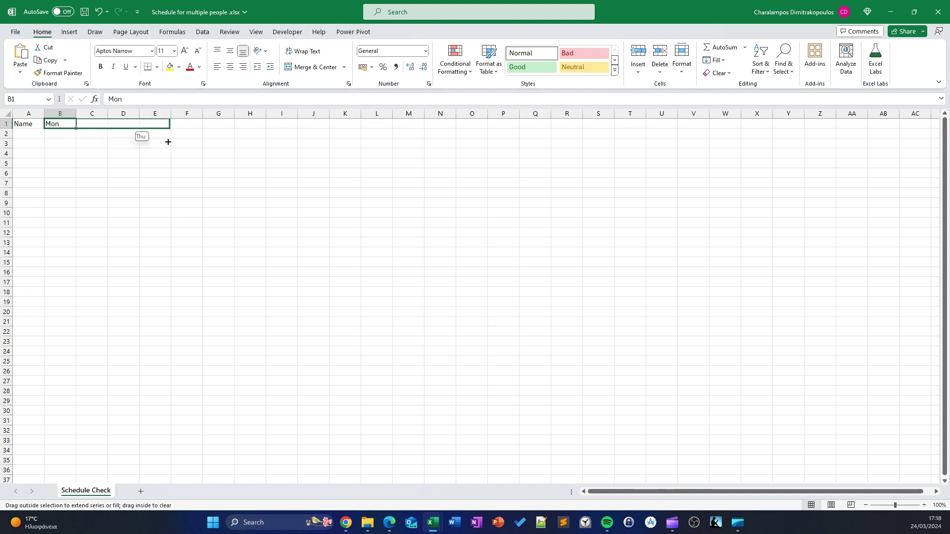
click(230, 210)
click(283, 124)
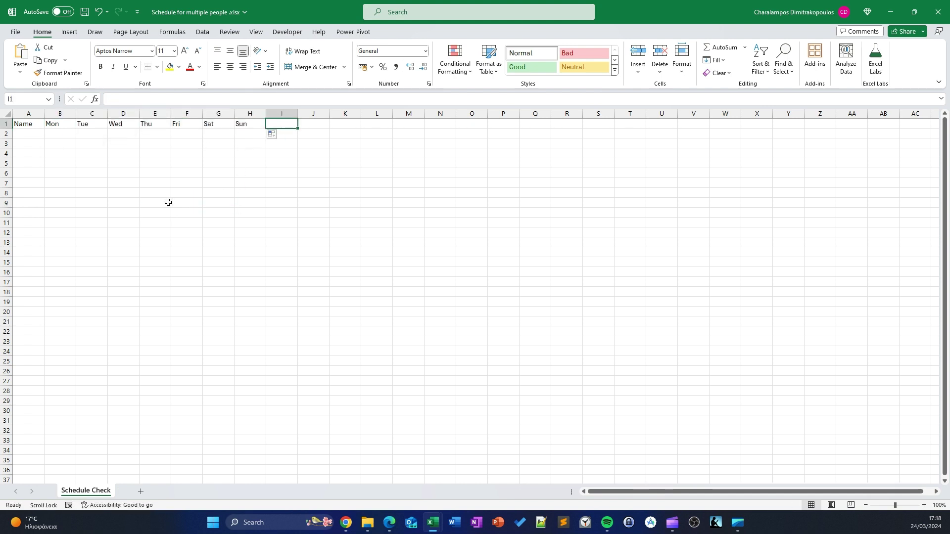
text(R)
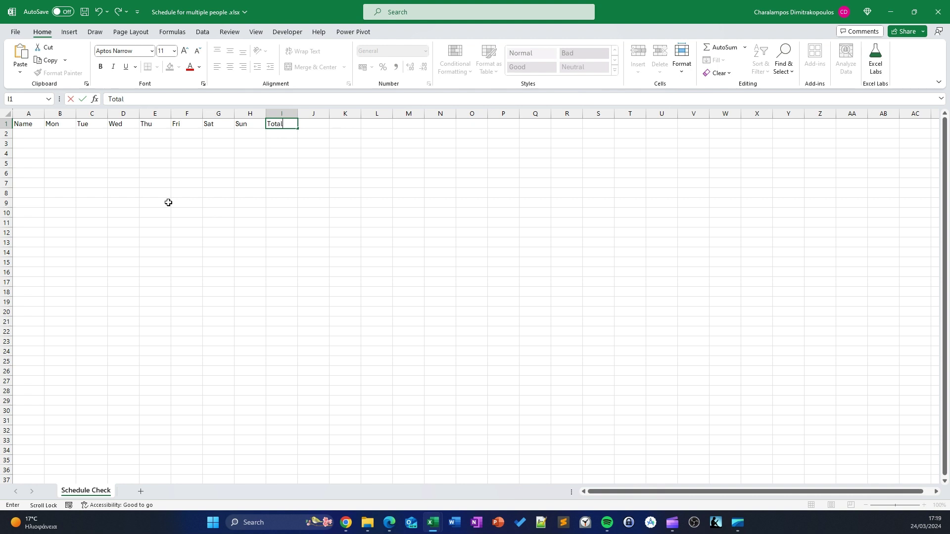
key(Return)
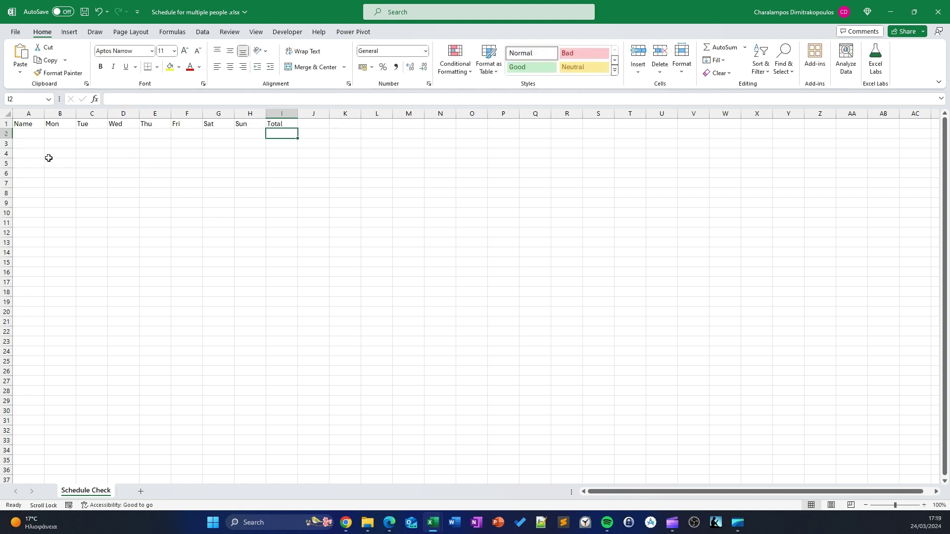
Step: Copy Name into A2, change it to Name 01, and fill down to Name 15 in A16
click(34, 124)
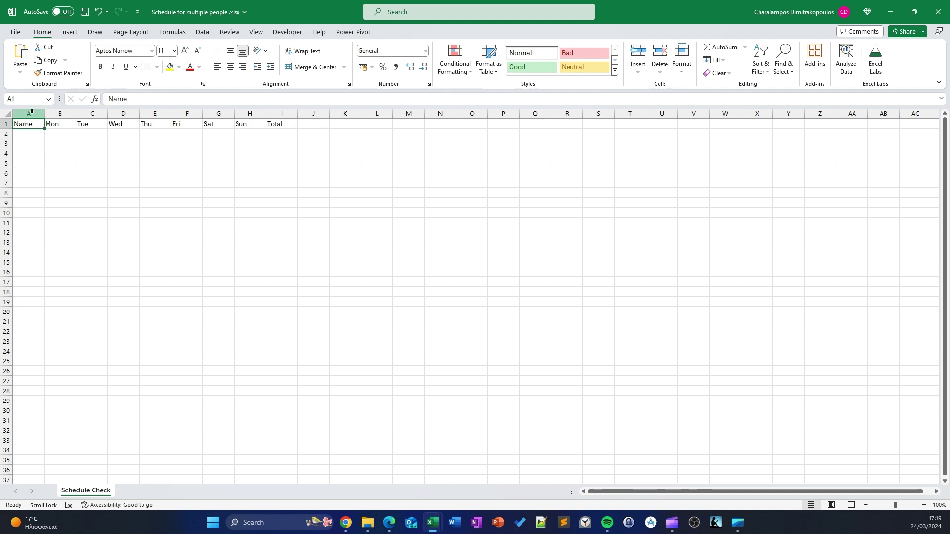
key(ctrl+c)
click(24, 133)
key(ctrl+v)
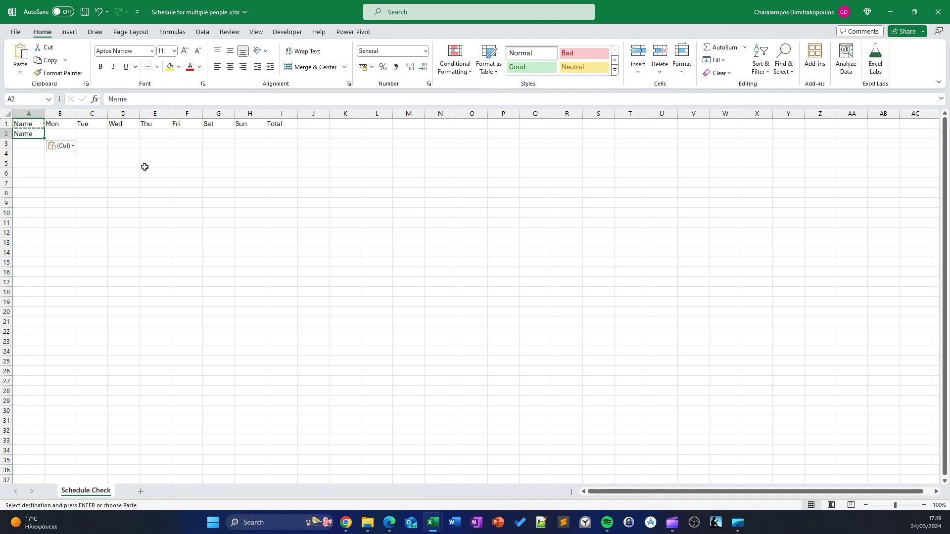
double_click(30, 133)
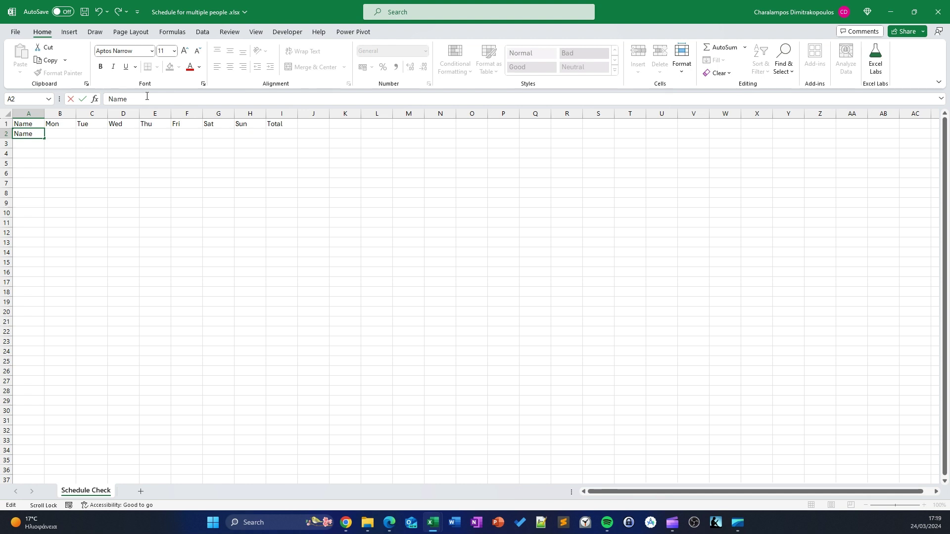
text( 01)
key(Return)
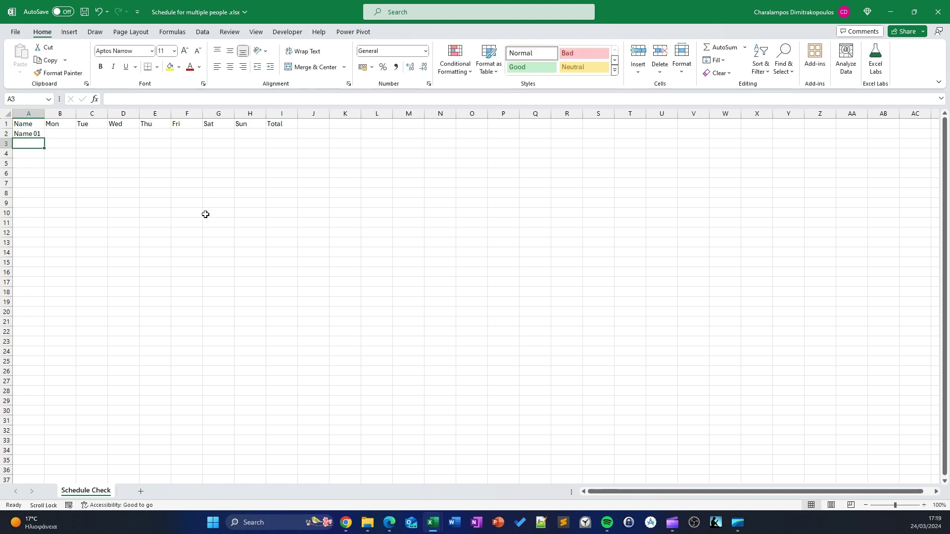
click(41, 133)
mouse_move(44, 141)
mouse_down()
mouse_move(48, 287)
mouse_move(47, 277)
mouse_up()
click(259, 280)
drag(28, 124, 277, 271)
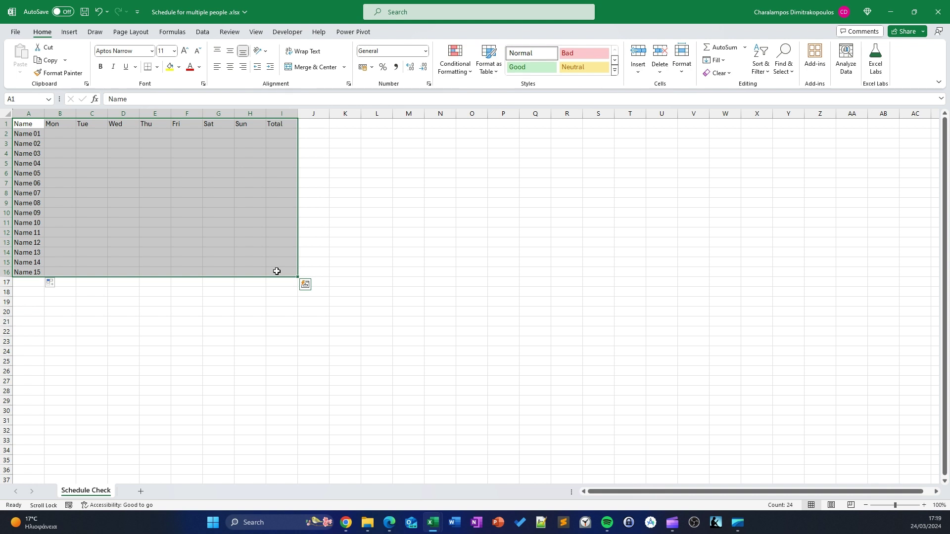
Step: Convert A1:I16 into a table with headers and apply a green banded style
key(ctrl+Home)
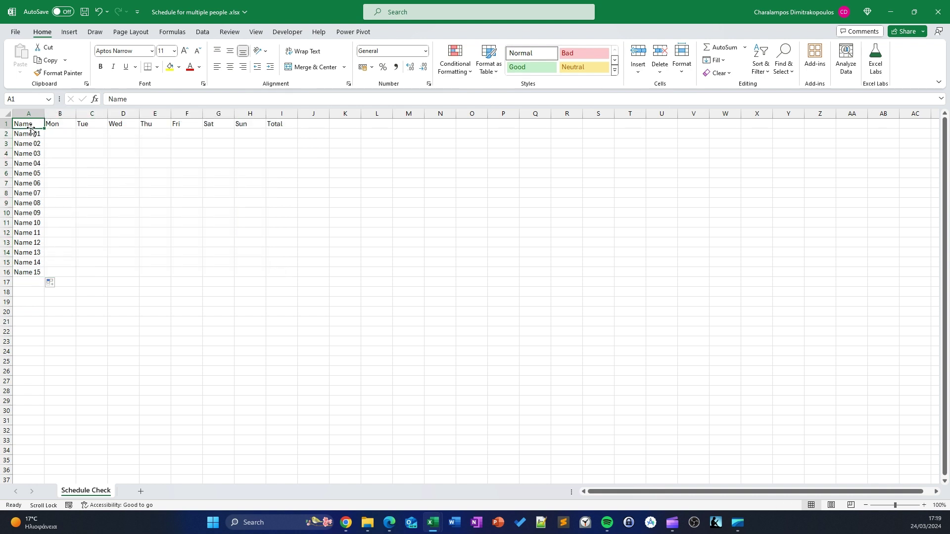
drag(31, 130, 273, 270)
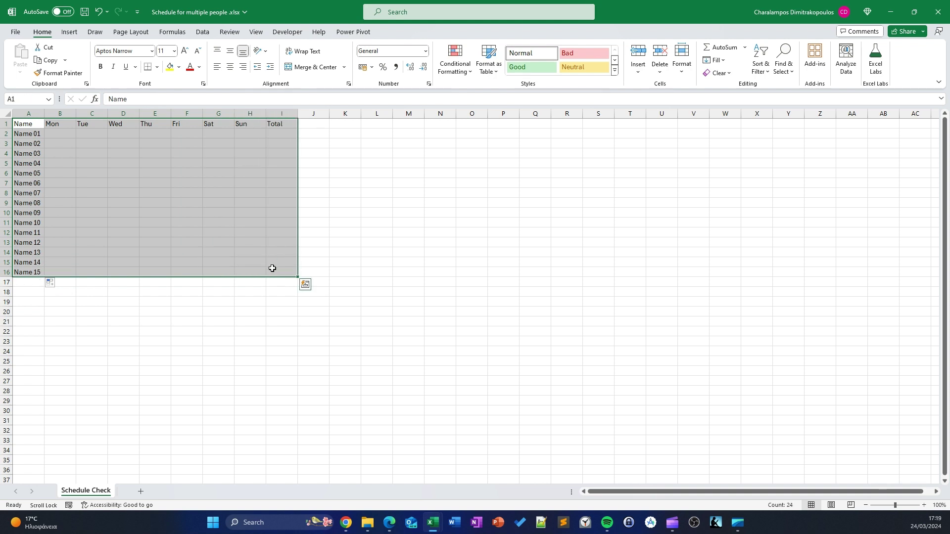
key(ctrl+t)
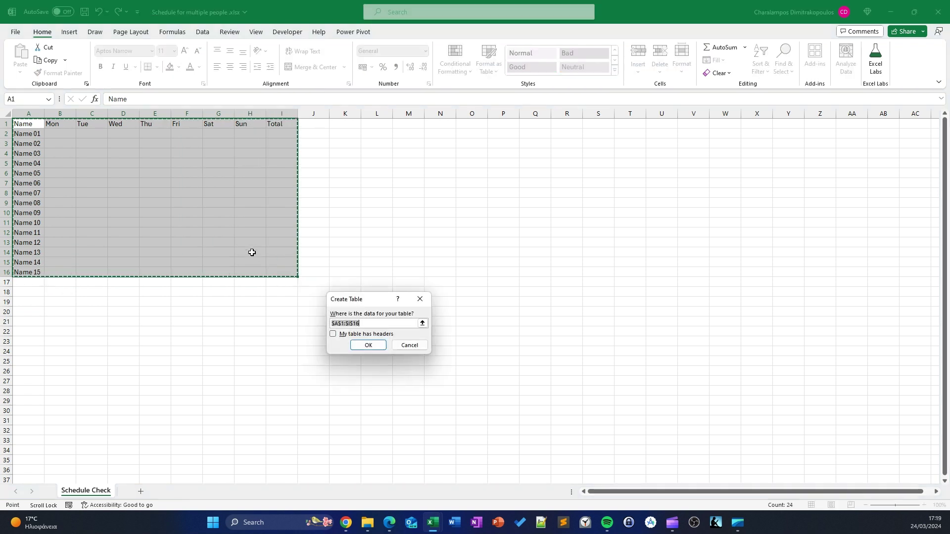
click(359, 334)
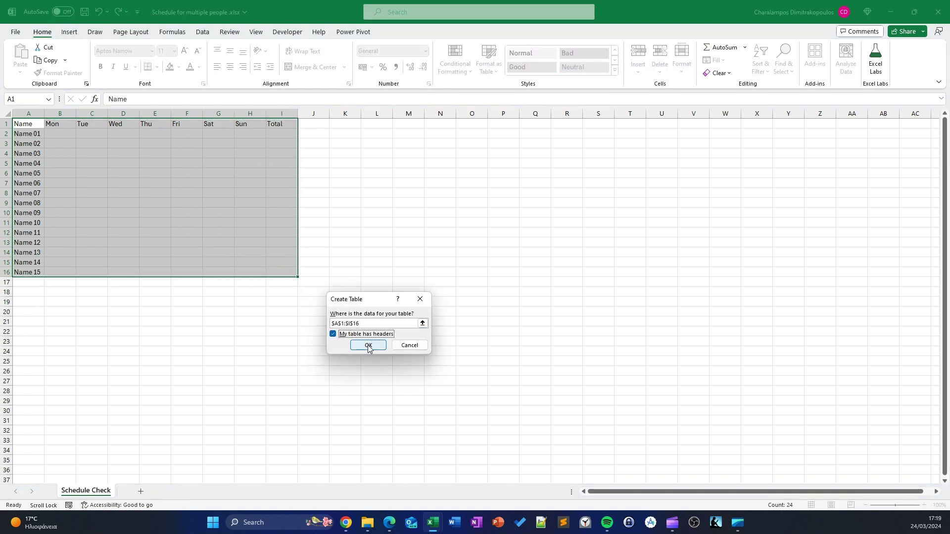
click(368, 345)
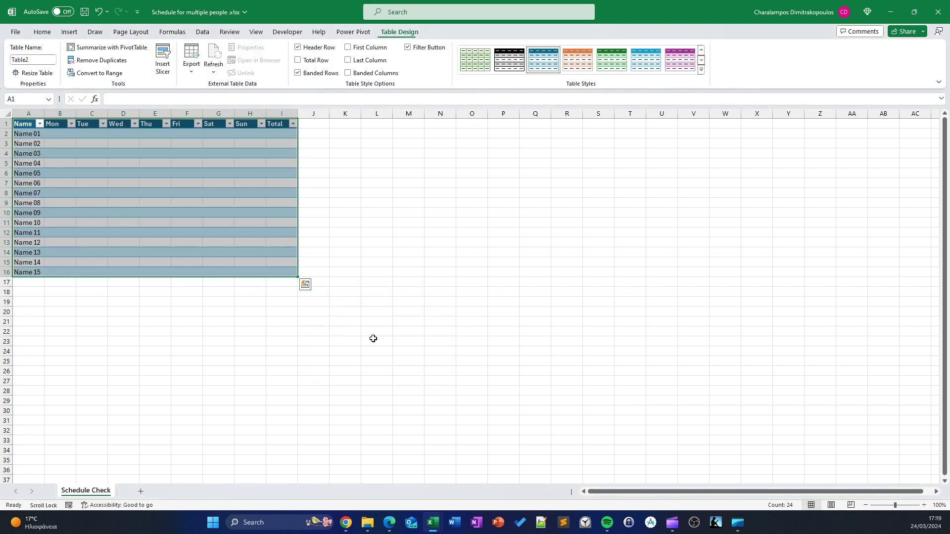
click(614, 72)
click(389, 192)
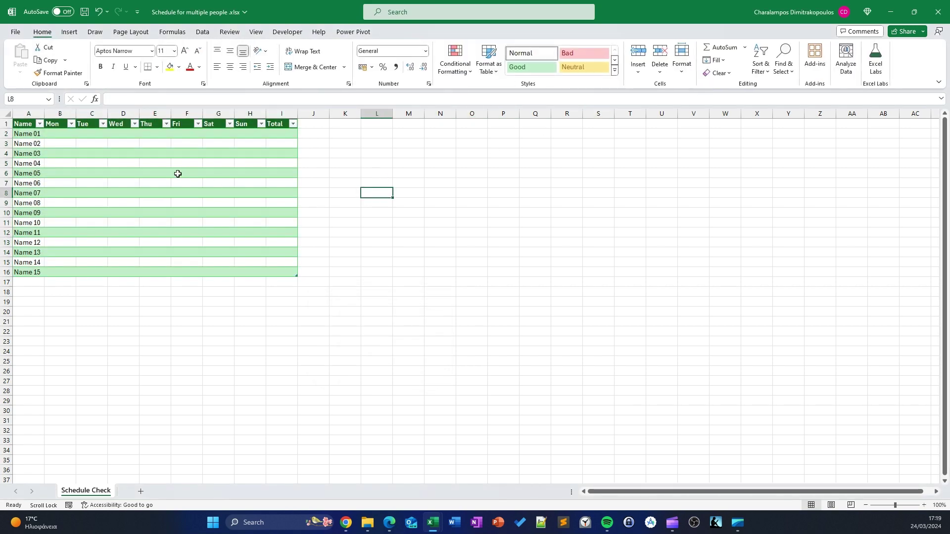
click(115, 185)
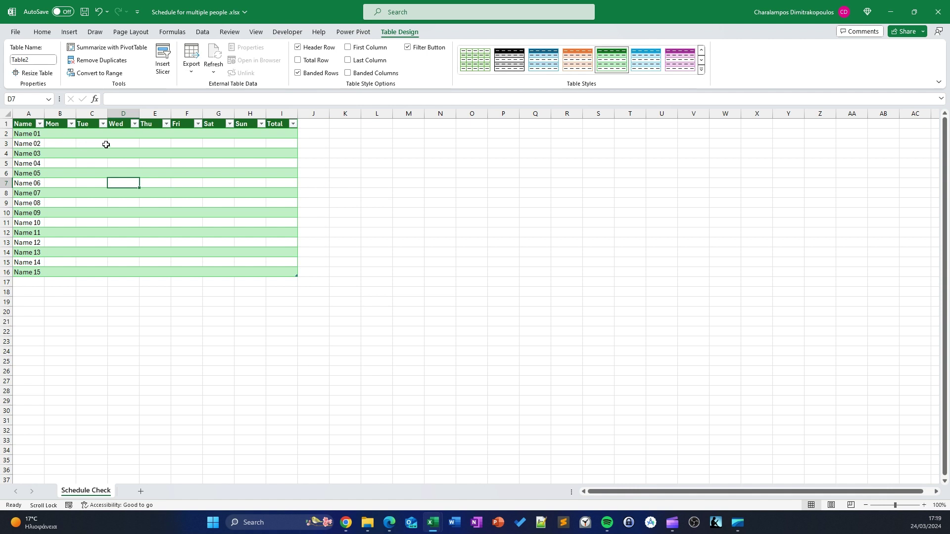
click(61, 135)
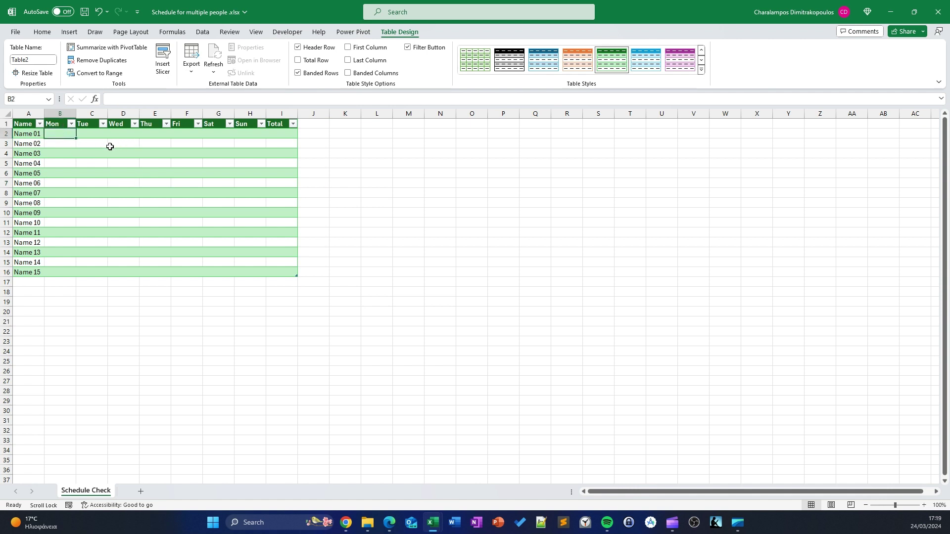
Step: Enter x under Mon, Tue, Wed and Thu for Name 01
text(x)
key(Tab)
text(x)
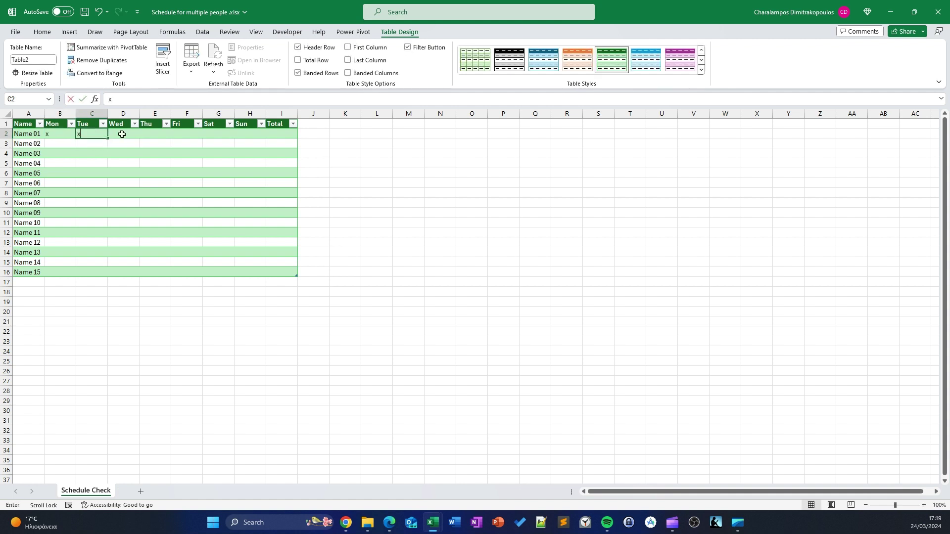
key(Tab)
text(x)
key(Tab)
text(x)
click(152, 183)
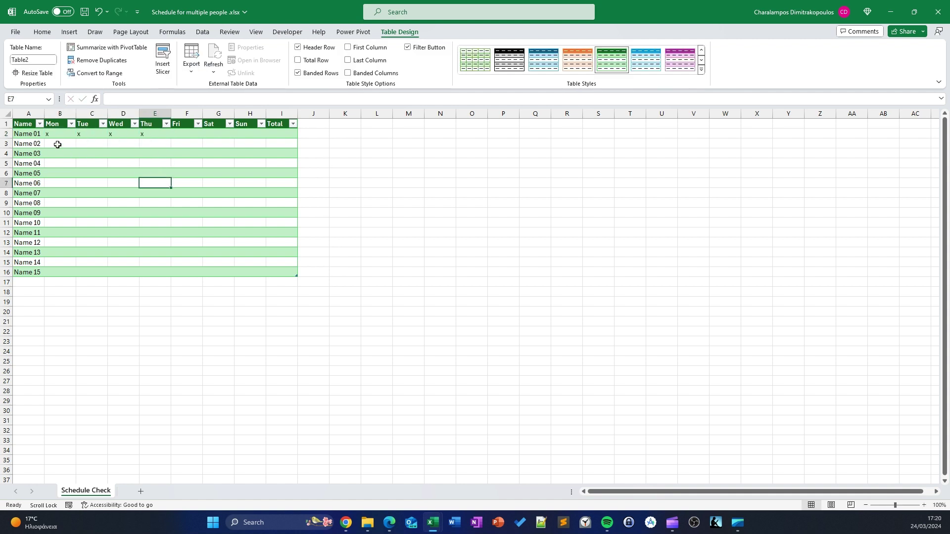
Step: Center-align all day and Total cells in the table
drag(54, 134, 282, 269)
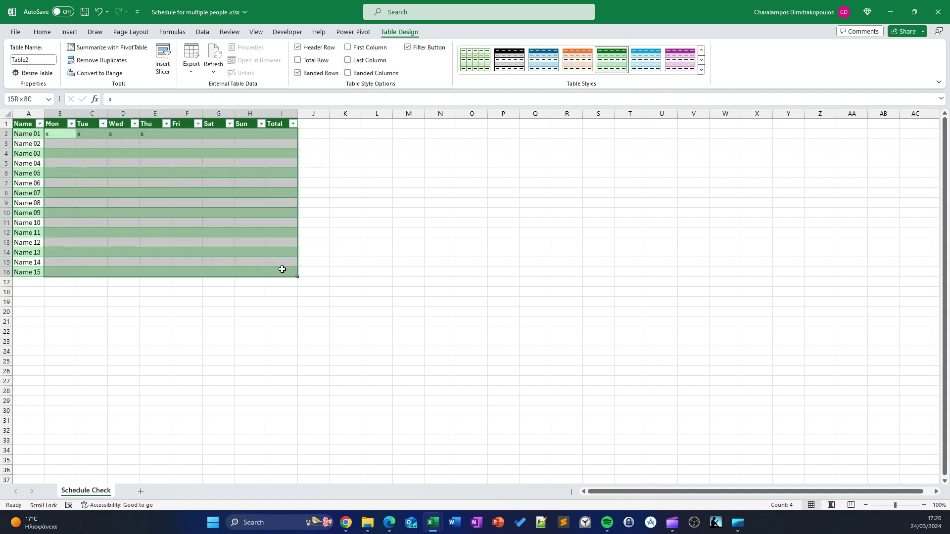
click(42, 32)
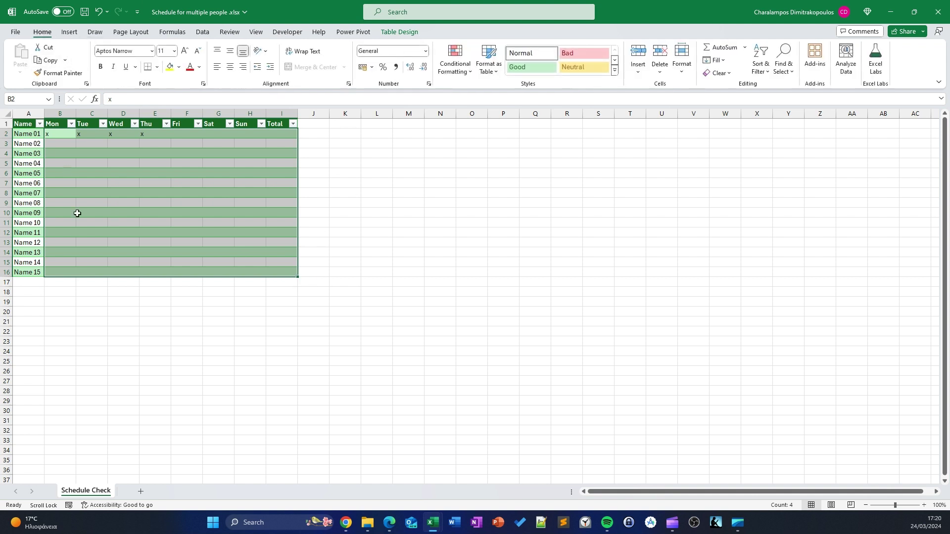
click(230, 66)
click(196, 243)
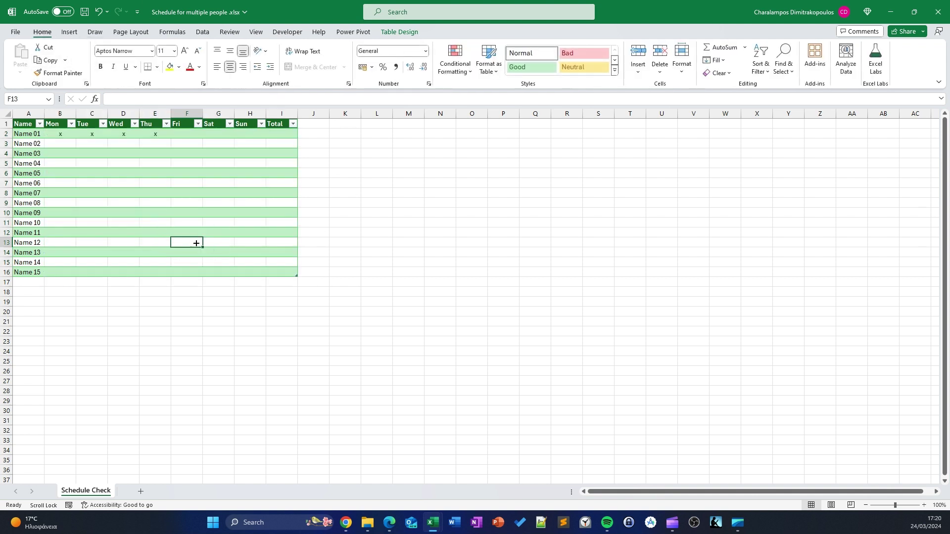
drag(59, 133, 156, 134)
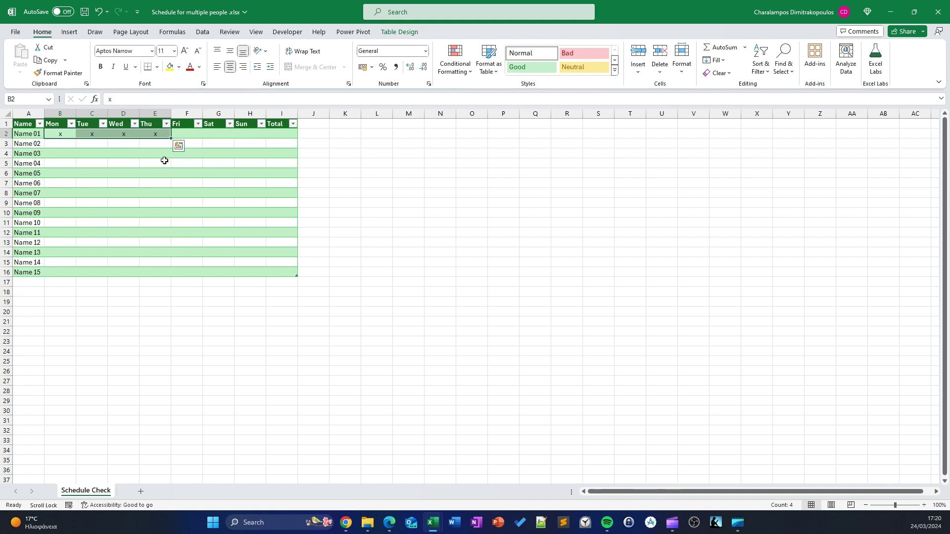
Step: Paste Name 01's four x marks one day later on each row for Name 02 through Name 05
key(ctrl+c)
click(99, 145)
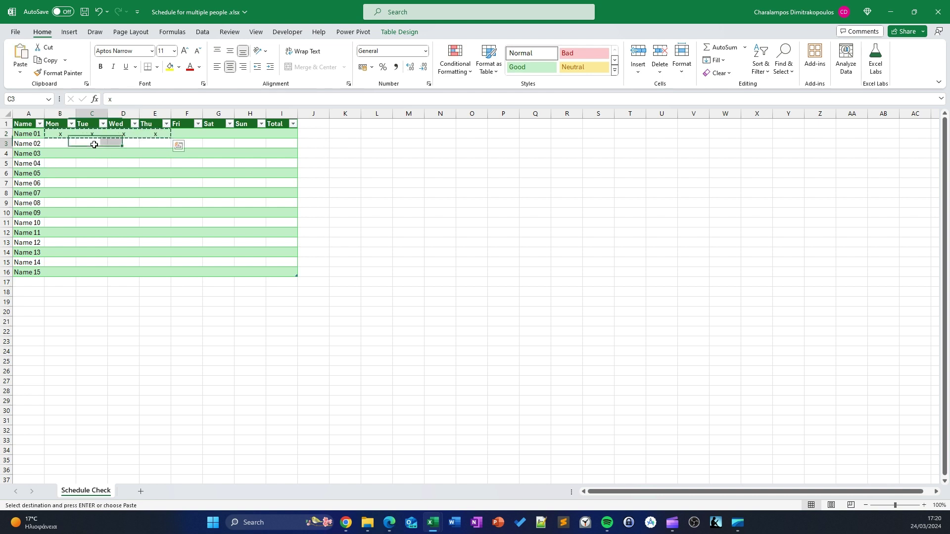
key(ctrl+v)
click(131, 156)
key(ctrl+v)
click(161, 164)
key(ctrl+v)
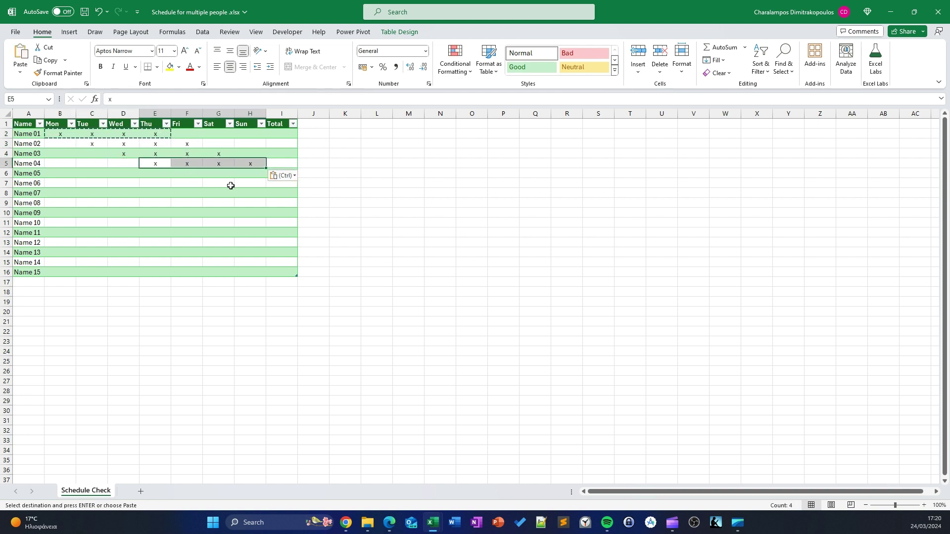
click(199, 173)
key(ctrl+v)
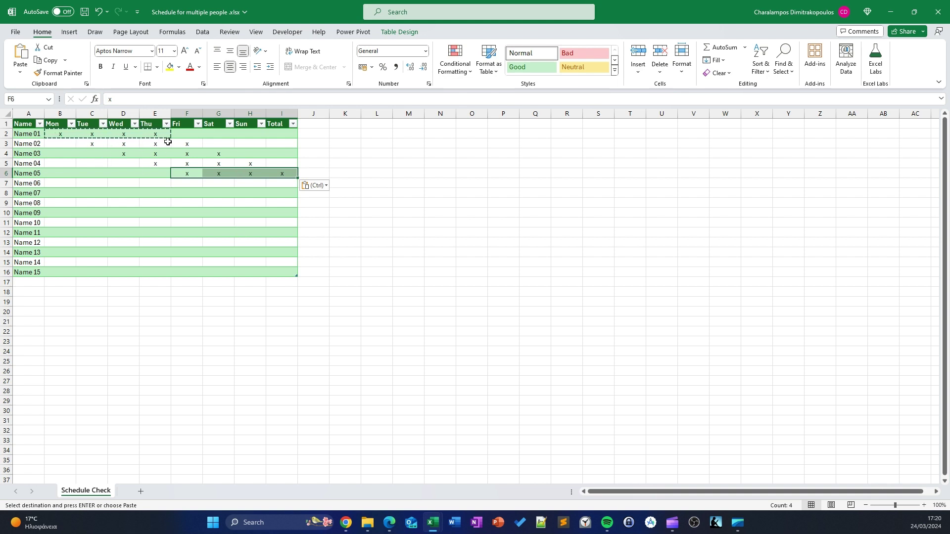
Step: Paste the staggered four-day run for Name 06 through Name 15, restarting at Monday for Name 06 and Name 11
click(60, 182)
key(ctrl+v)
click(104, 193)
key(ctrl+v)
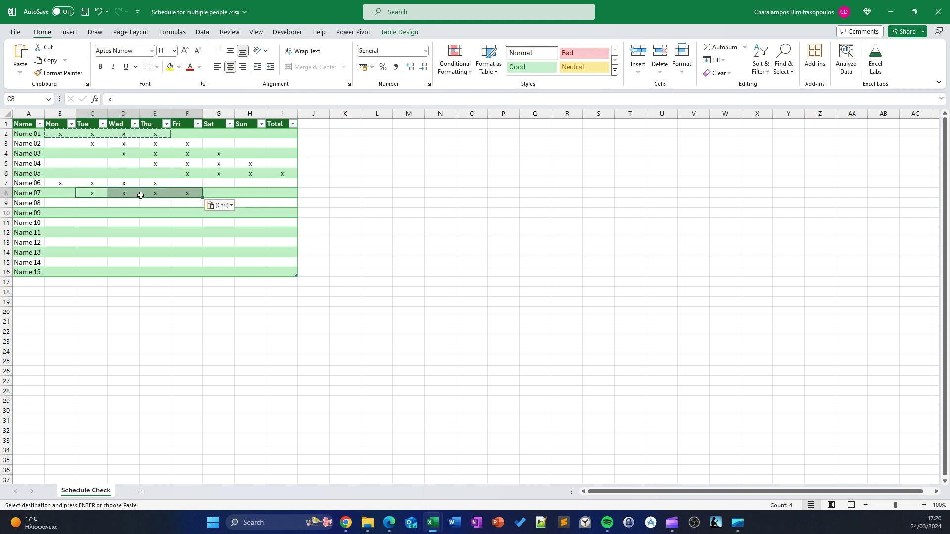
click(129, 203)
key(ctrl+v)
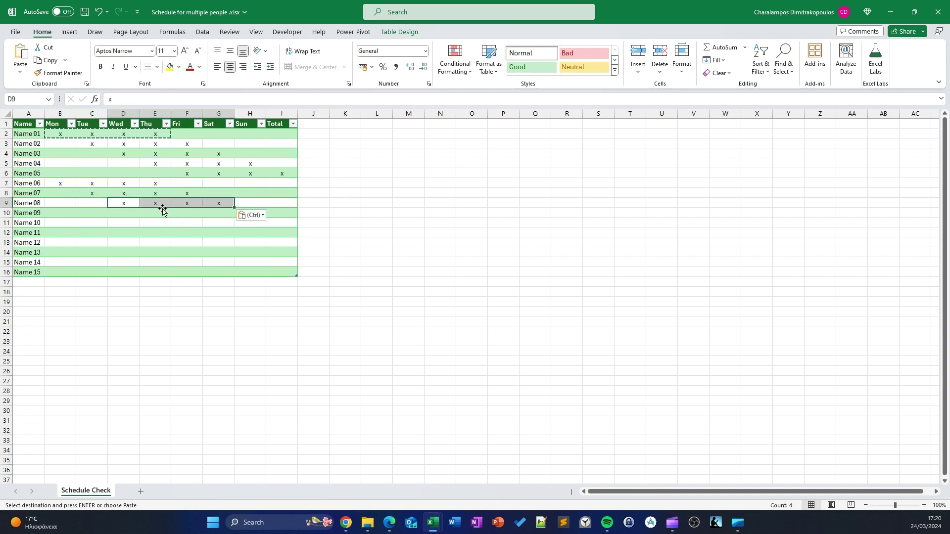
click(157, 213)
key(ctrl+v)
click(189, 224)
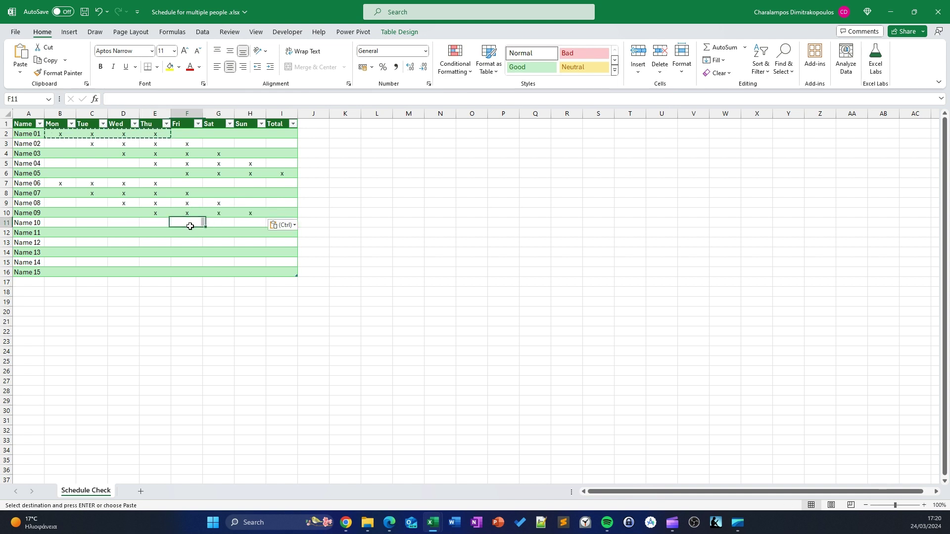
key(ctrl+v)
click(57, 232)
key(ctrl+v)
click(88, 242)
key(ctrl+v)
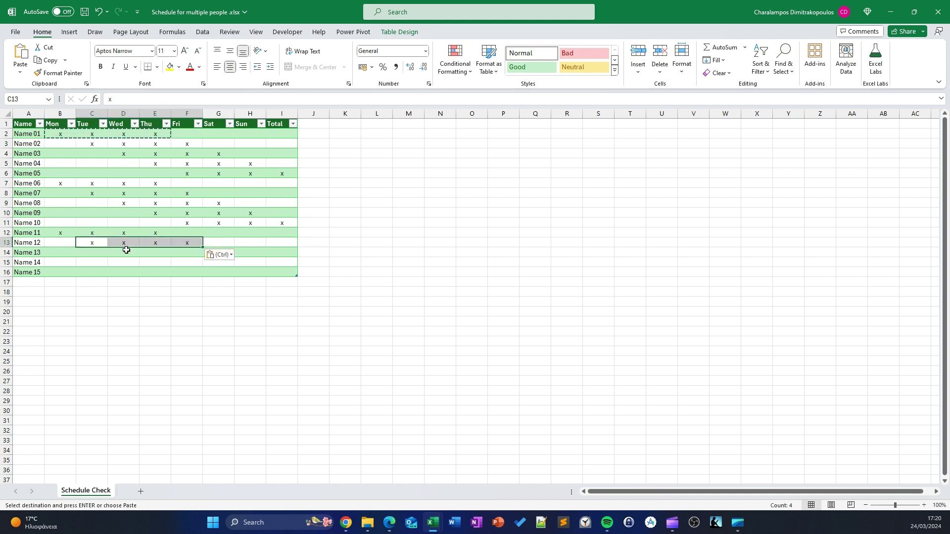
click(129, 252)
key(ctrl+v)
click(159, 263)
key(ctrl+v)
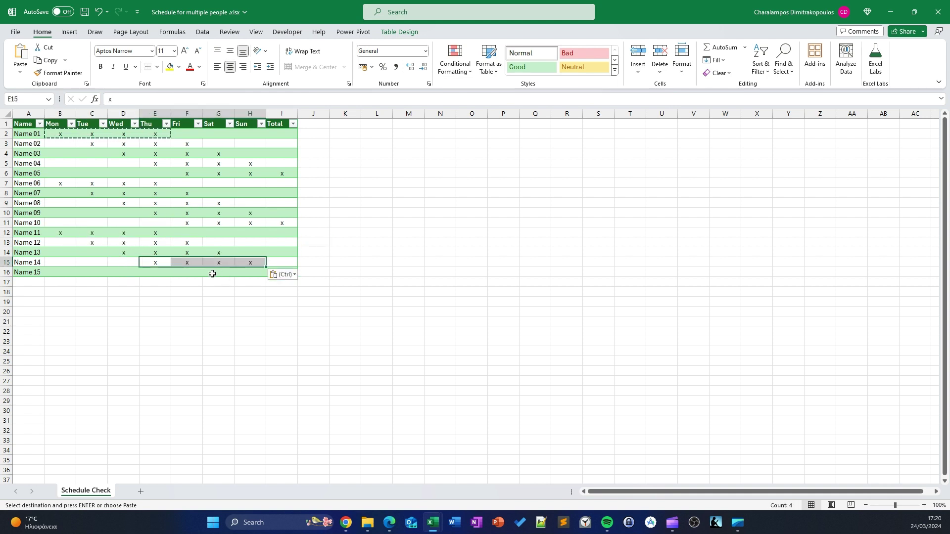
click(191, 274)
key(ctrl+v)
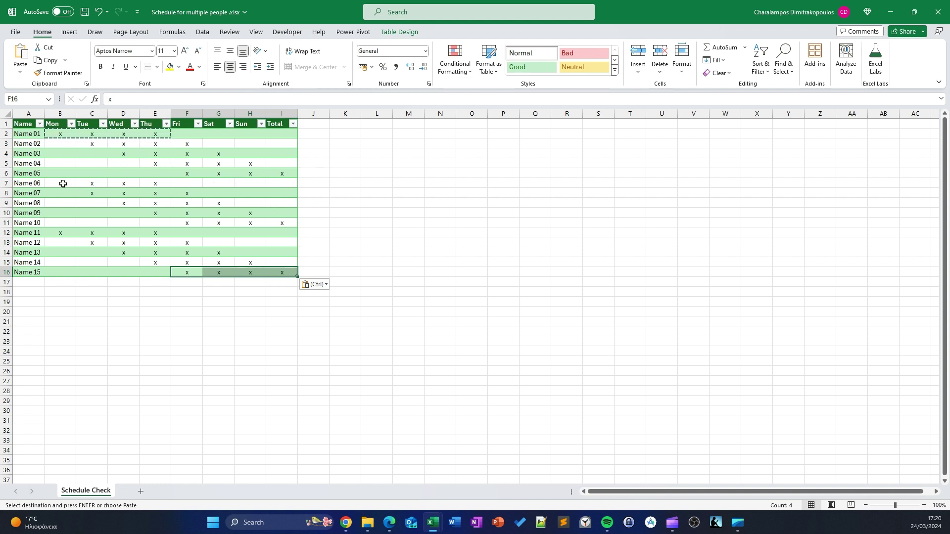
Step: Shift the Name 06–09 day pattern up one row so it starts at Name 05
drag(60, 184, 226, 213)
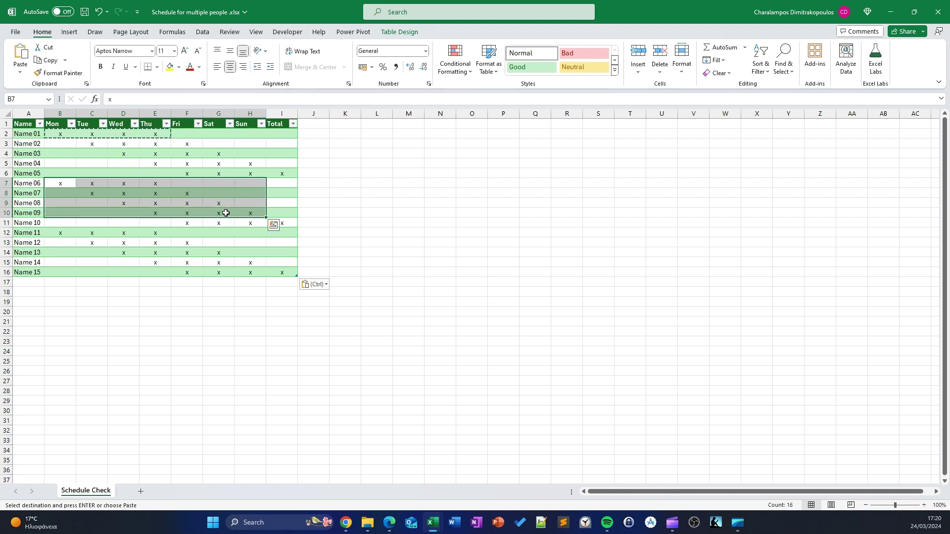
key(ctrl+c)
click(65, 172)
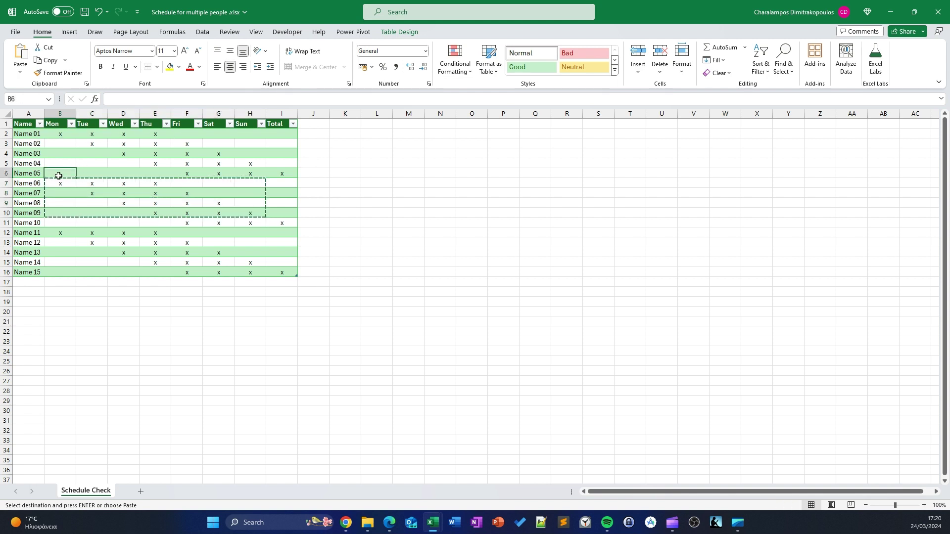
key(Return)
Step: Clear the stray x marks from the Total column
drag(284, 174, 292, 271)
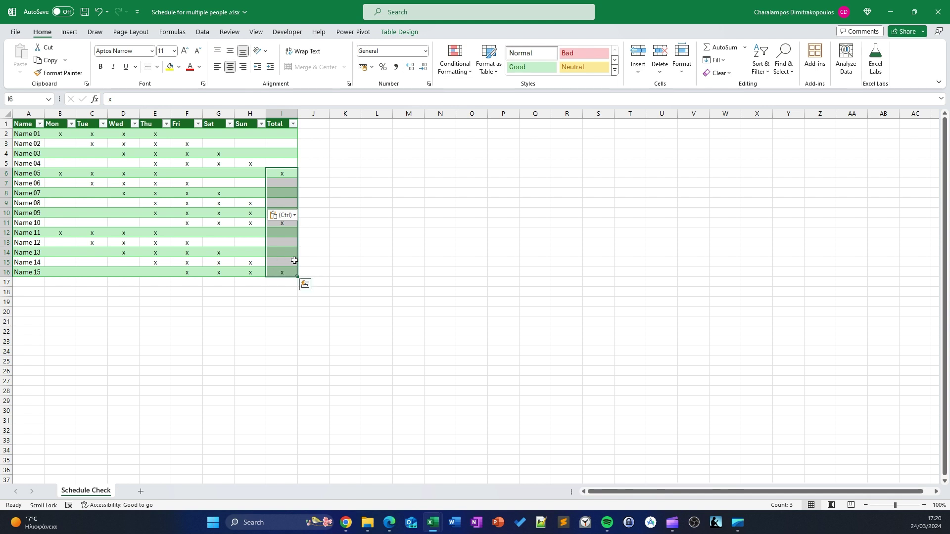
text(0)
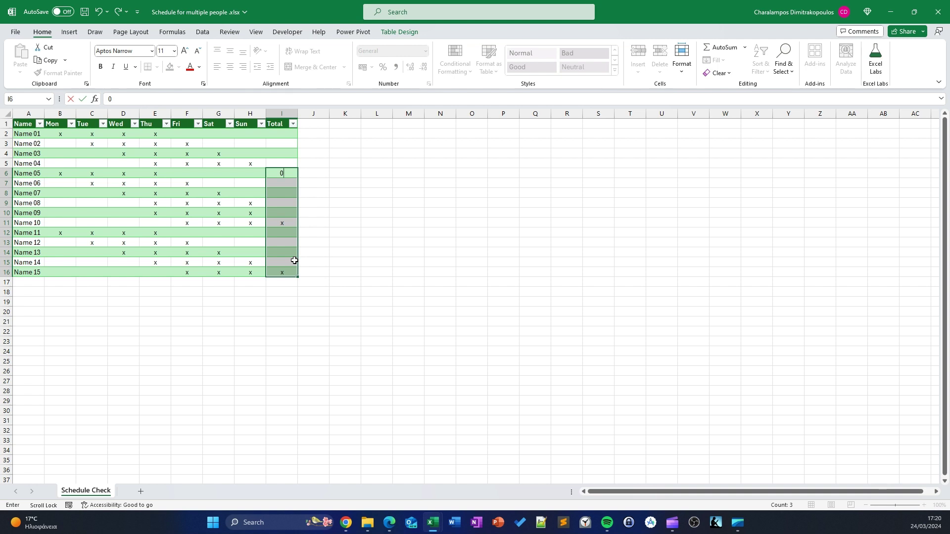
key(Escape)
key(Delete)
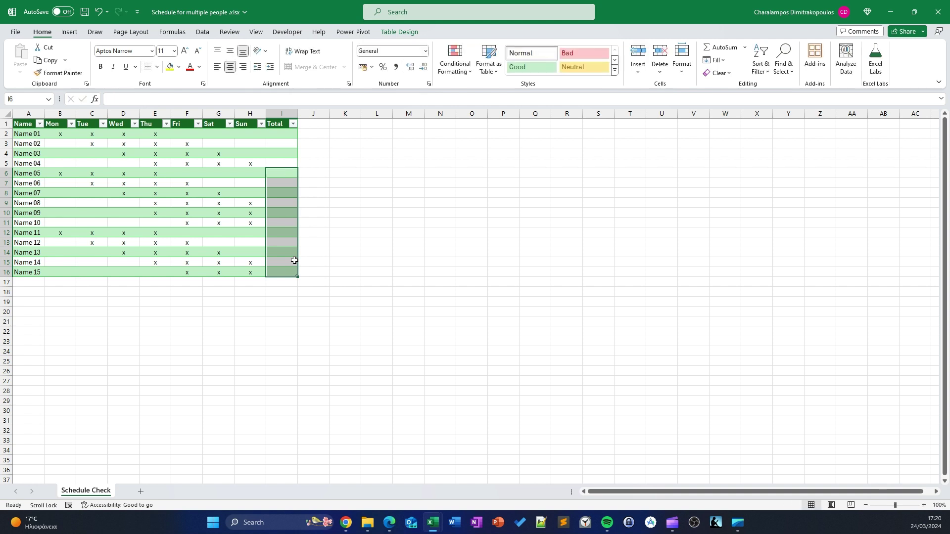
click(130, 213)
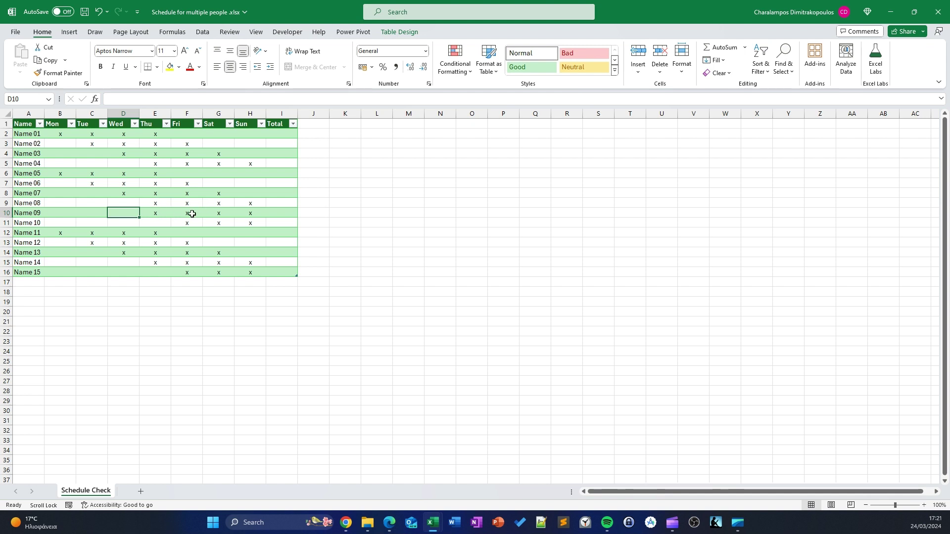
drag(157, 214, 192, 214)
Step: Repeat the Name 05–08 day pattern for Name 09 through Name 12
drag(60, 173, 253, 202)
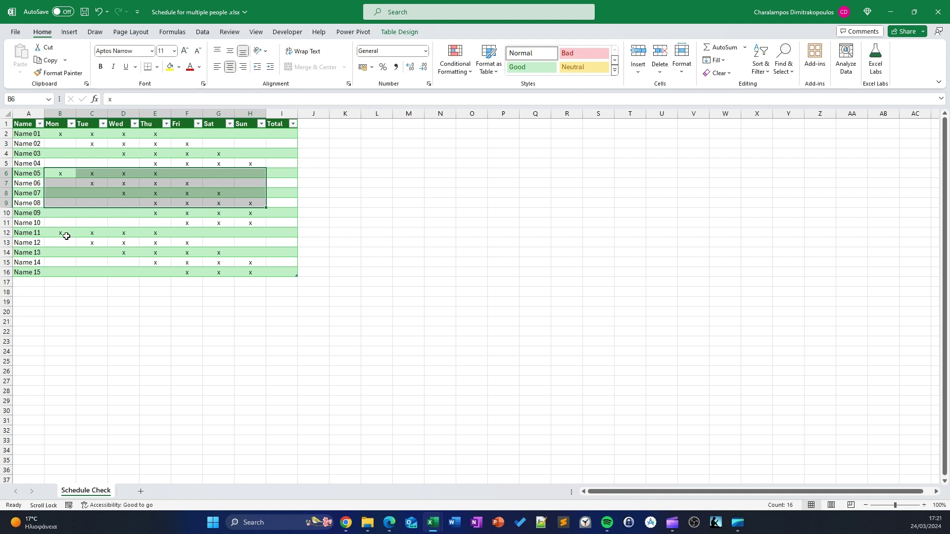
key(ctrl+c)
click(64, 213)
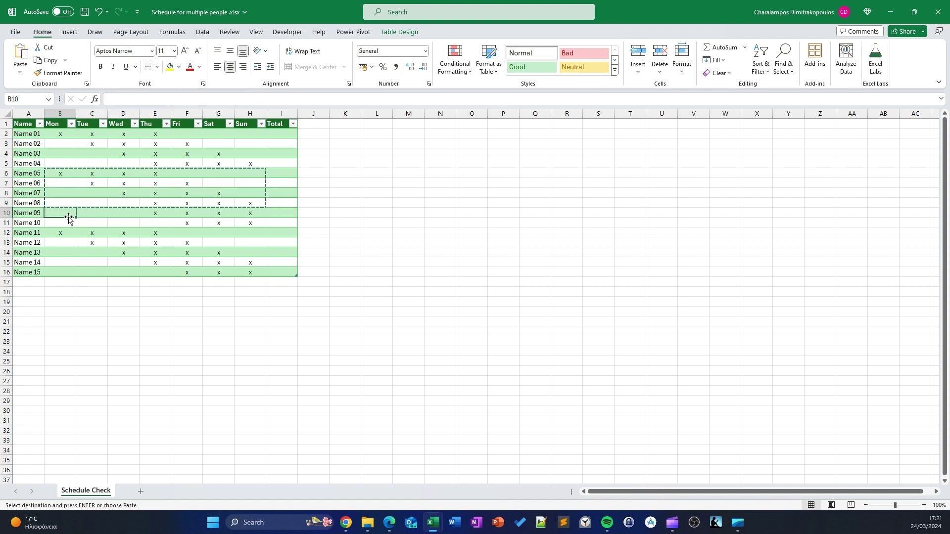
key(ctrl+v)
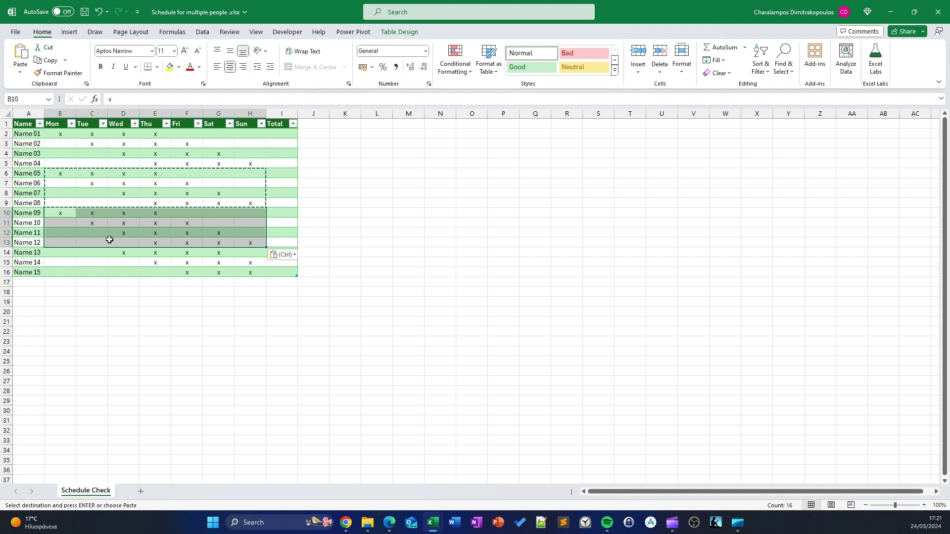
Step: Copy the Name 09–11 day pattern to Name 13 through Name 15
drag(48, 210, 250, 231)
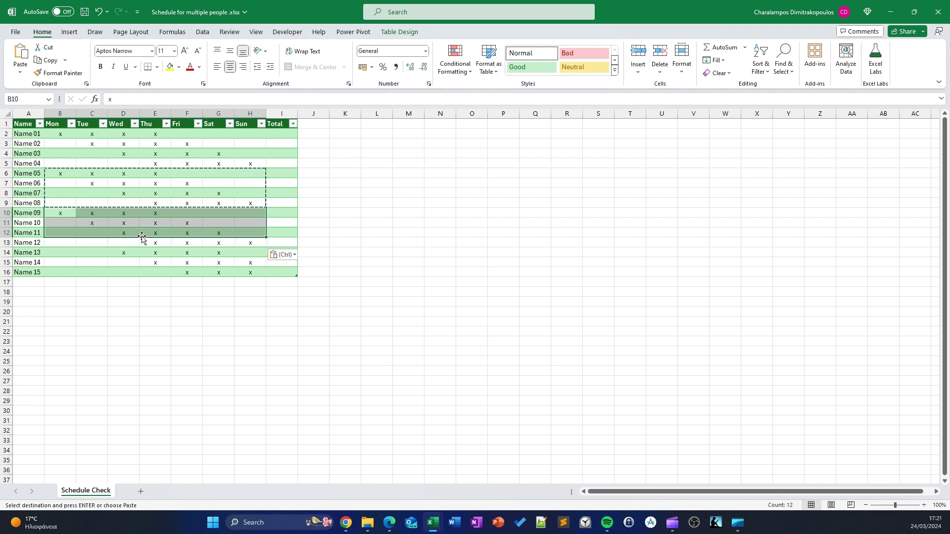
key(ctrl+c)
click(62, 252)
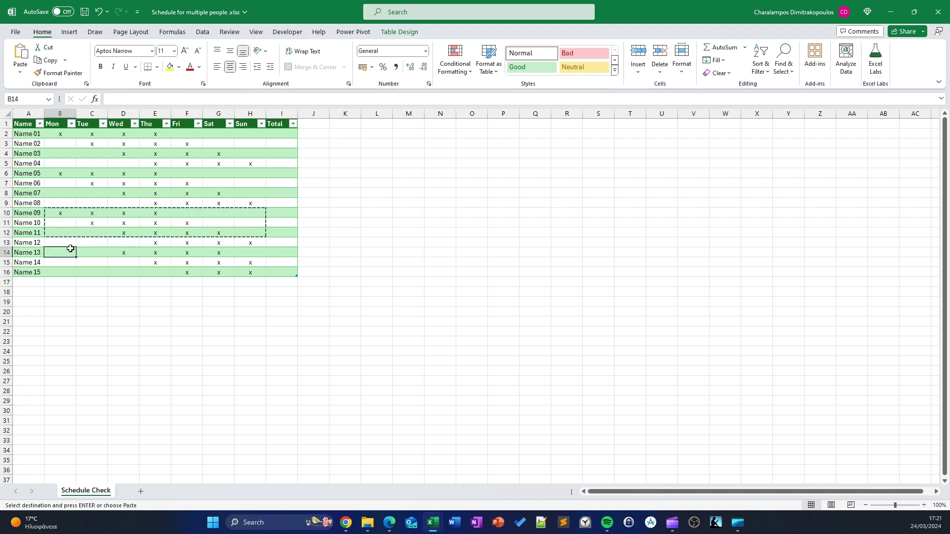
key(ctrl+v)
click(166, 288)
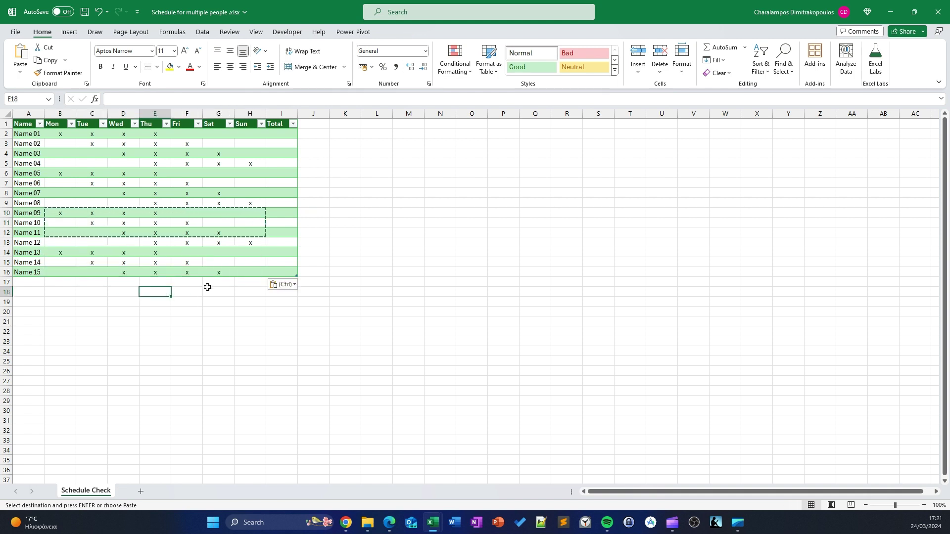
click(280, 221)
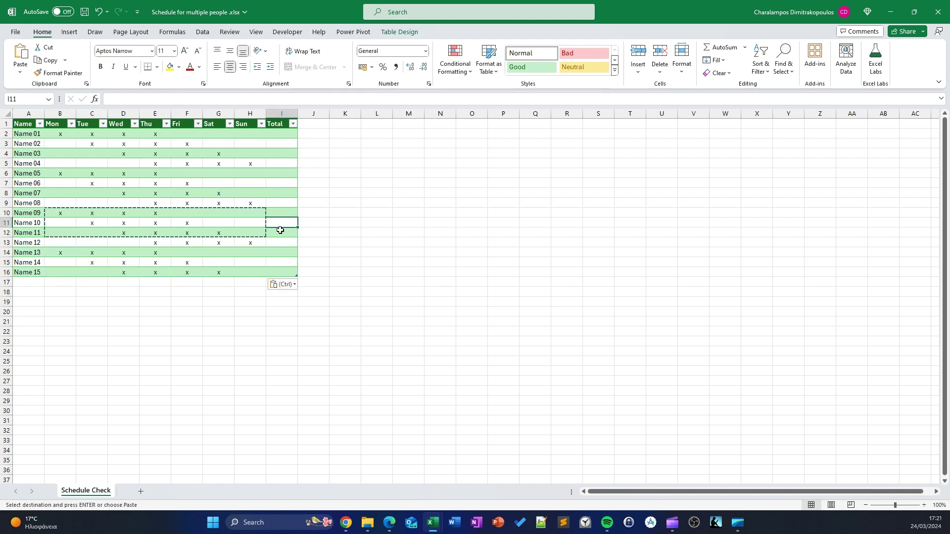
key(BackSpace)
click(208, 235)
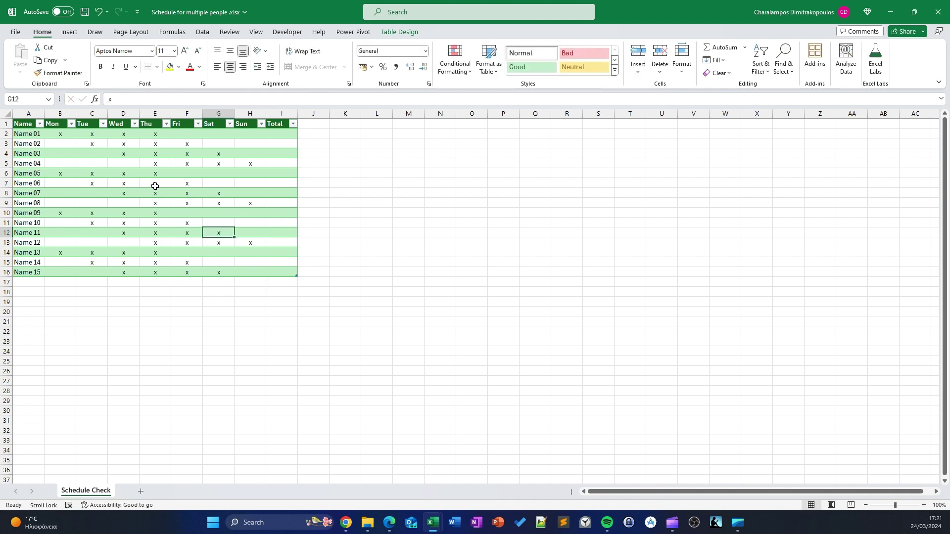
click(280, 135)
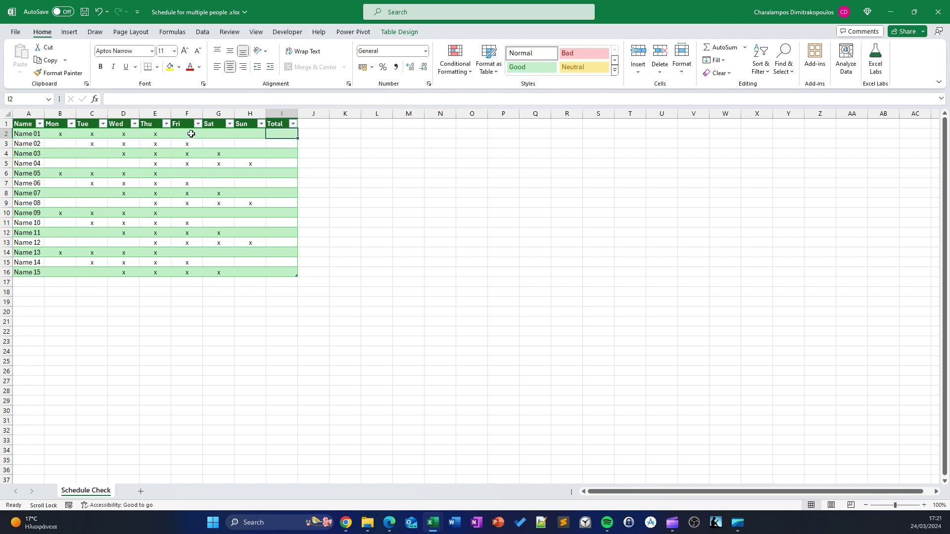
Step: Enter =COUNTIF(Table2[@[Mon]:[Sun]],"x") in the Total column to count each row's x marks
key(Return)
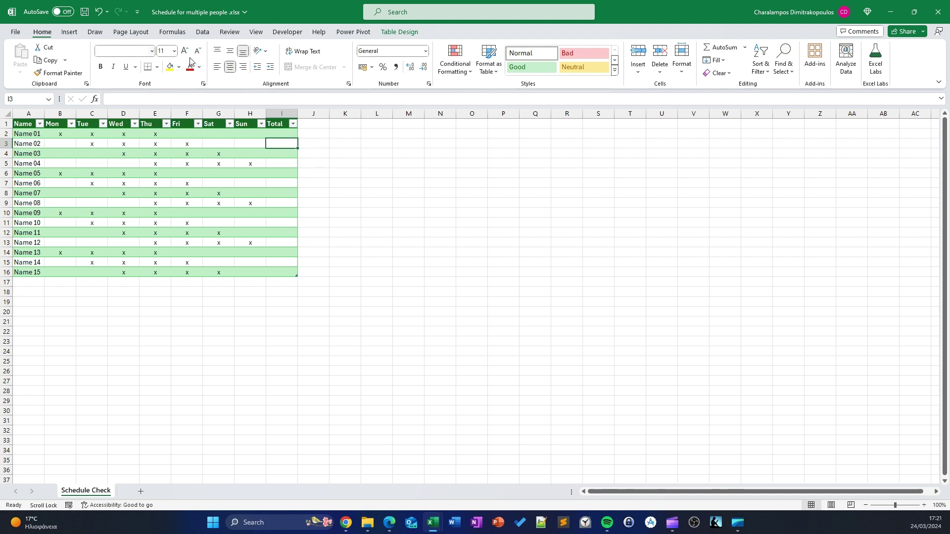
click(282, 135)
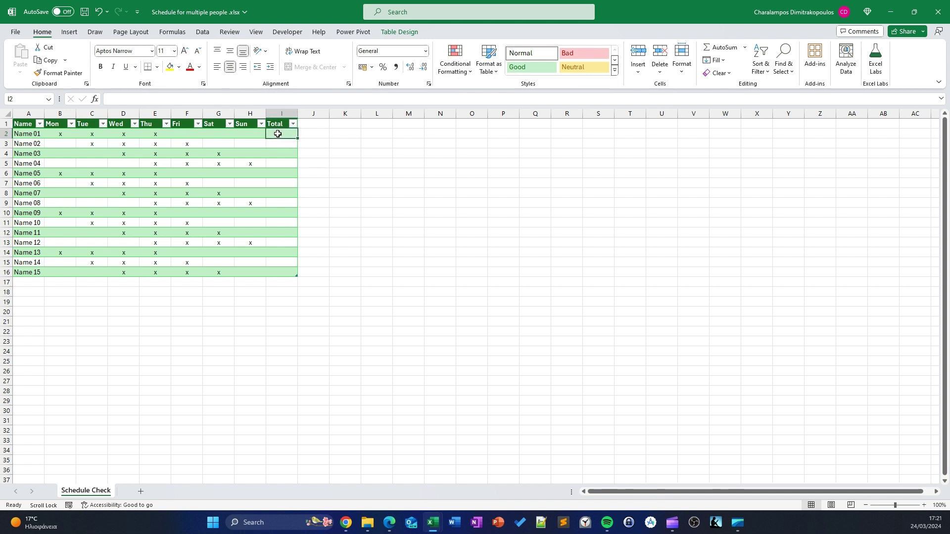
text(=)
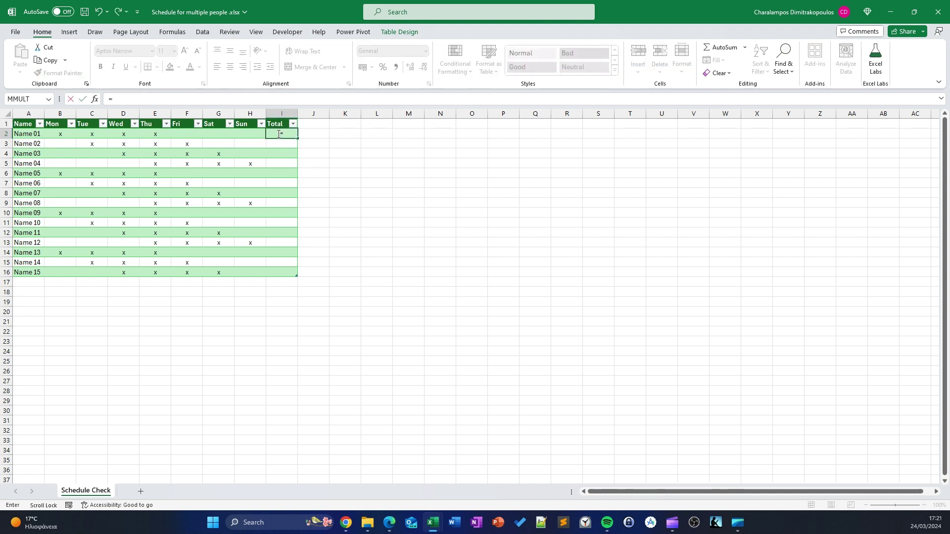
text(cou)
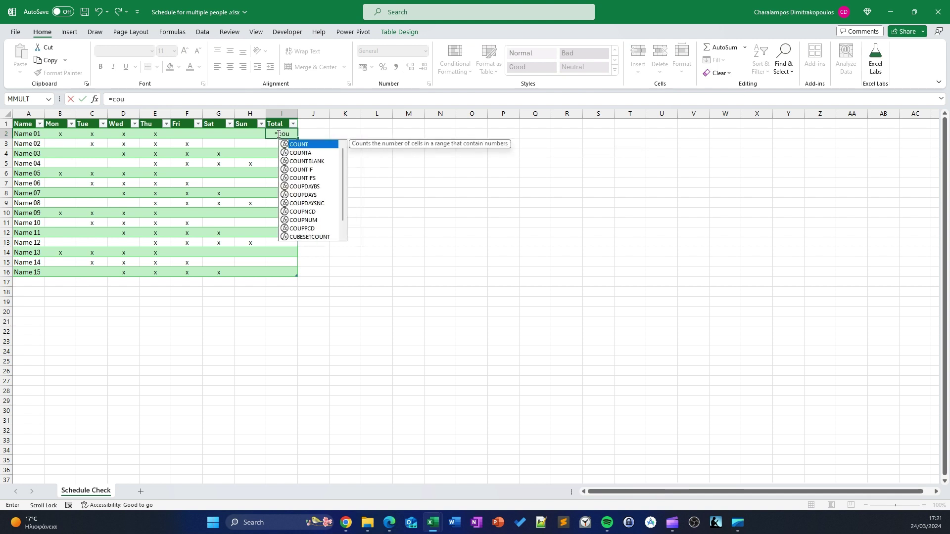
text(ntu)
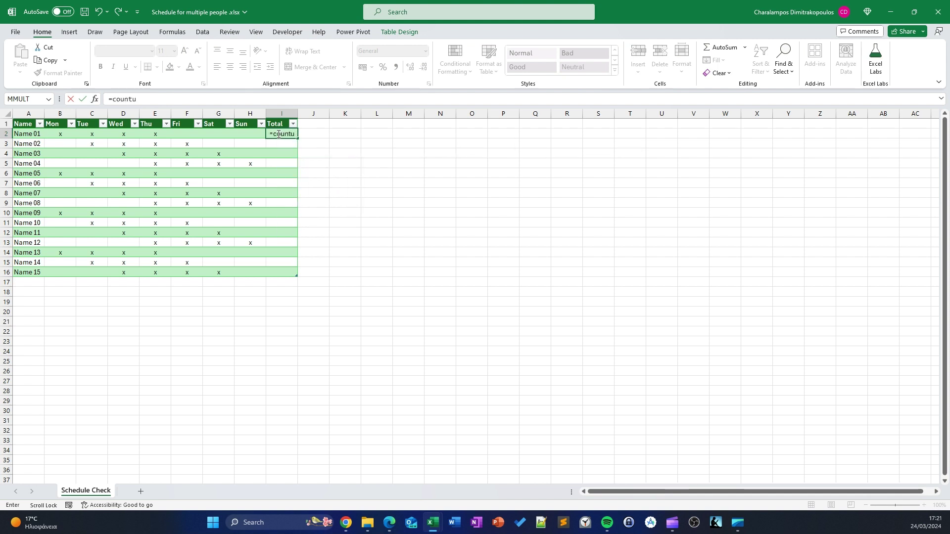
key(BackSpace)
text(i)
key(Tab)
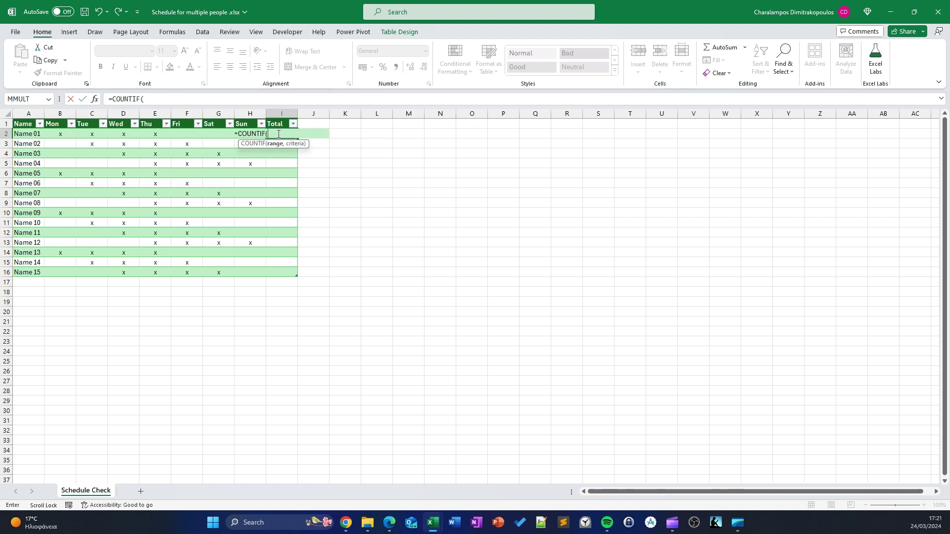
drag(59, 134, 249, 134)
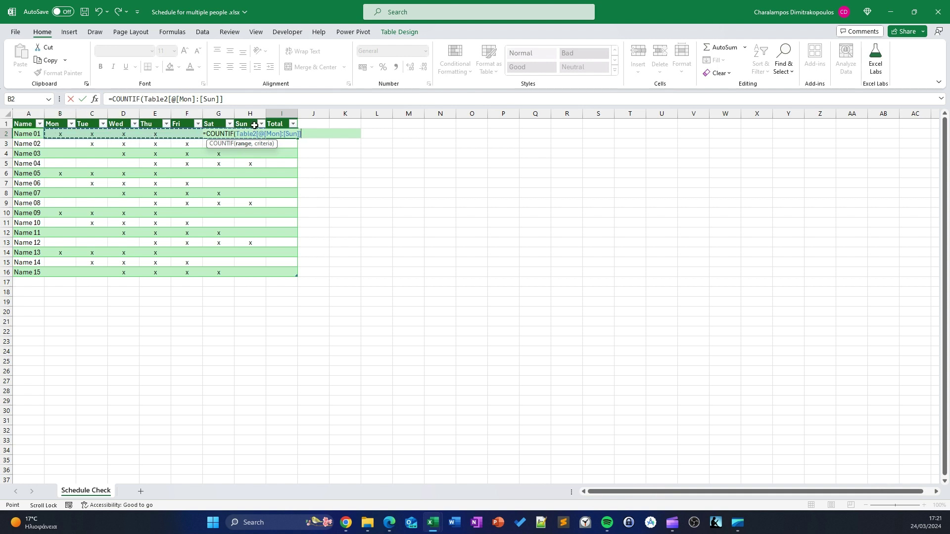
click(240, 99)
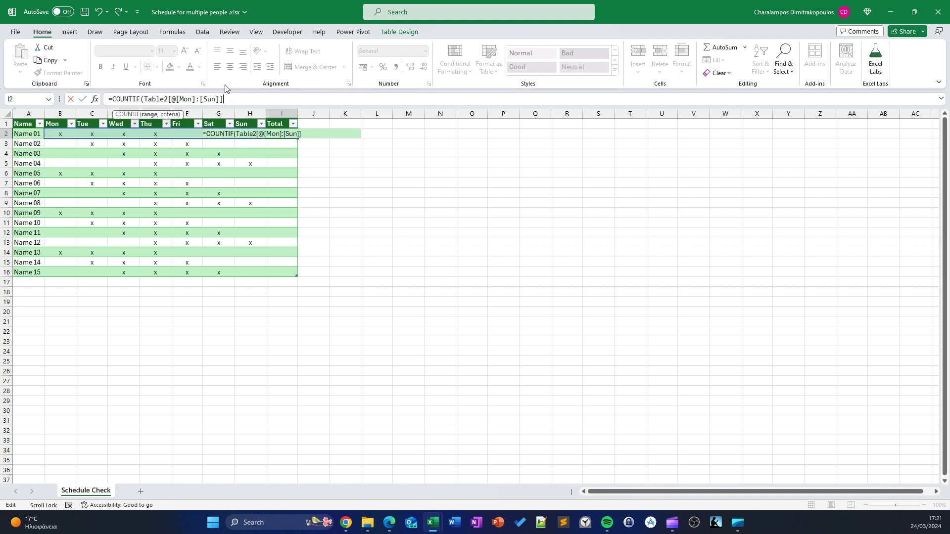
text(m)
text(,"x)
text())
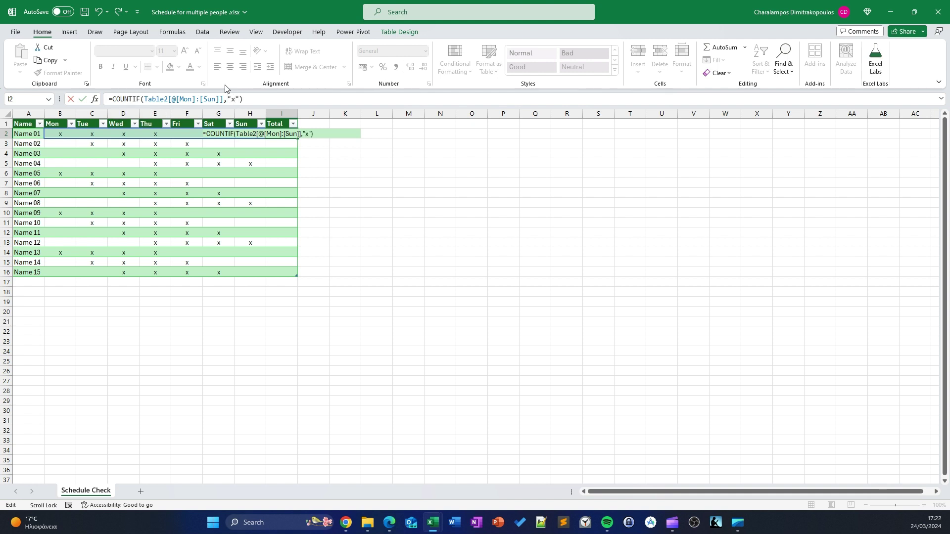
key(Return)
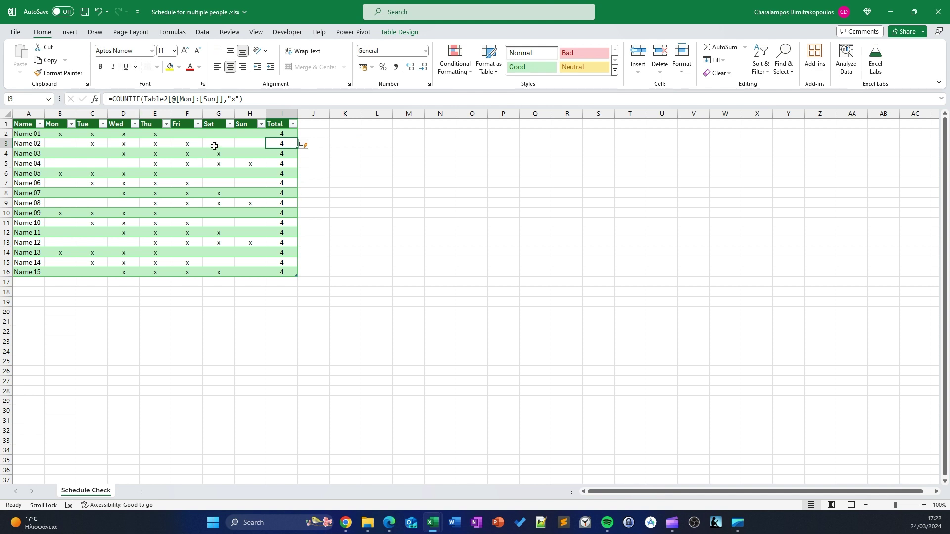
Step: Test the totals by adding an x on Name 04's Wednesday and removing Name 03's Saturday x
click(248, 163)
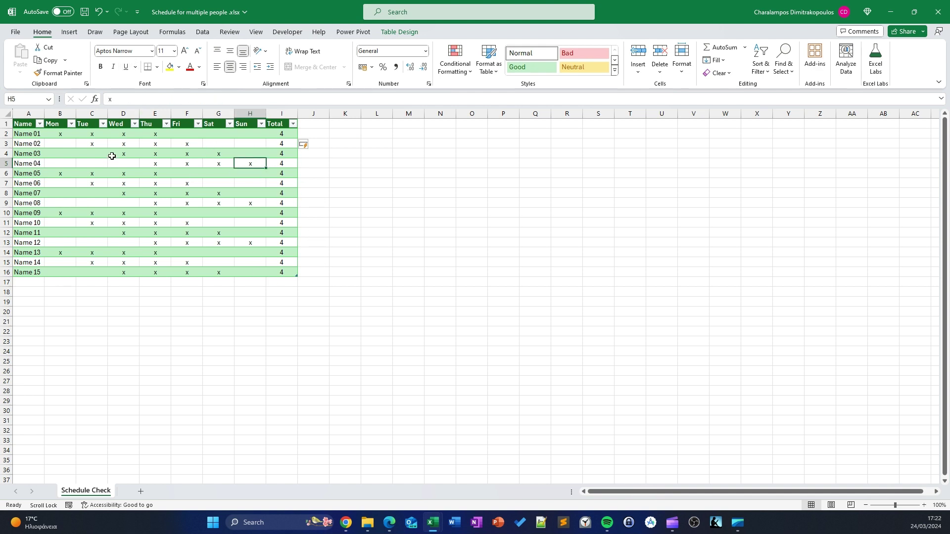
click(111, 155)
click(132, 166)
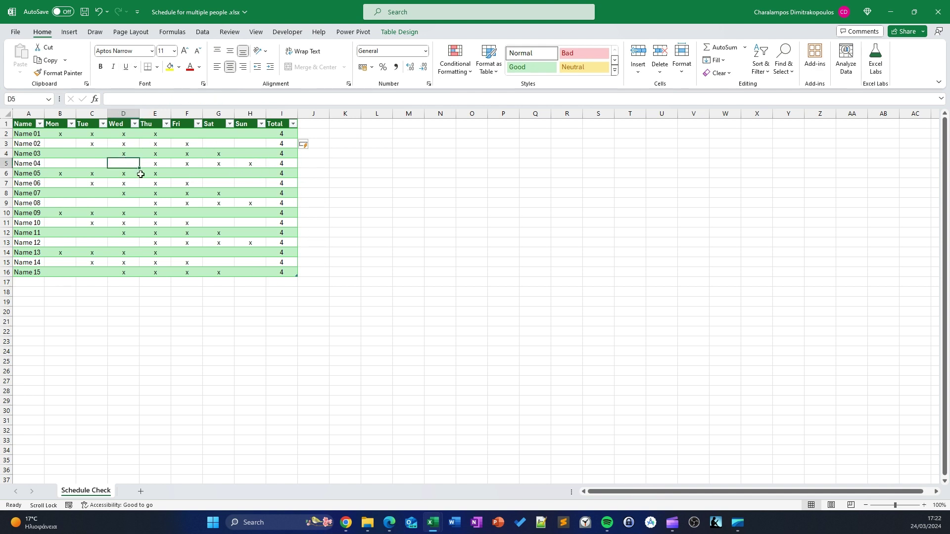
text(x)
click(220, 238)
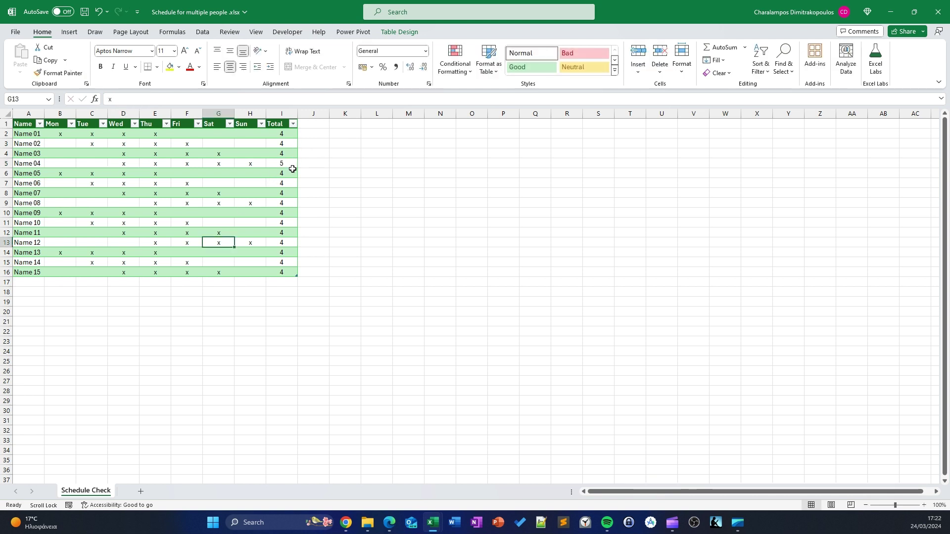
click(133, 162)
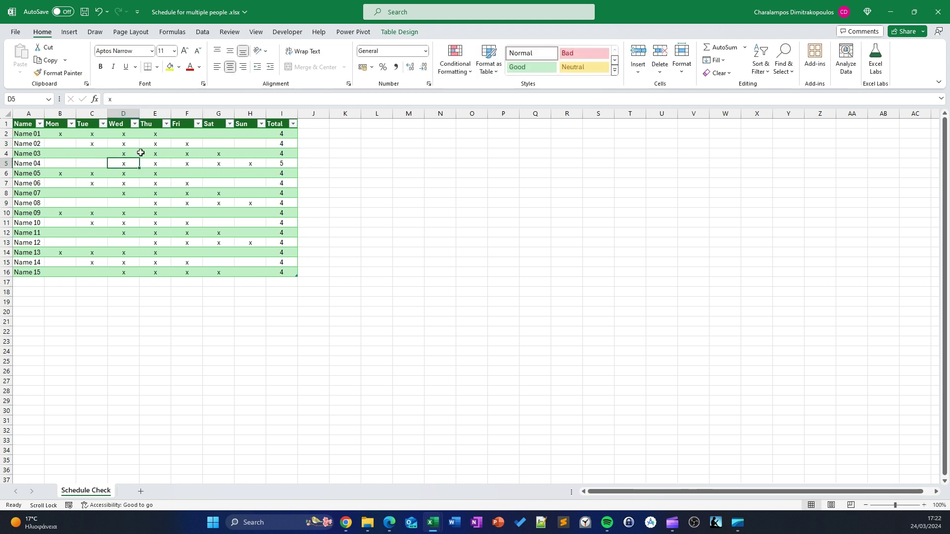
click(221, 153)
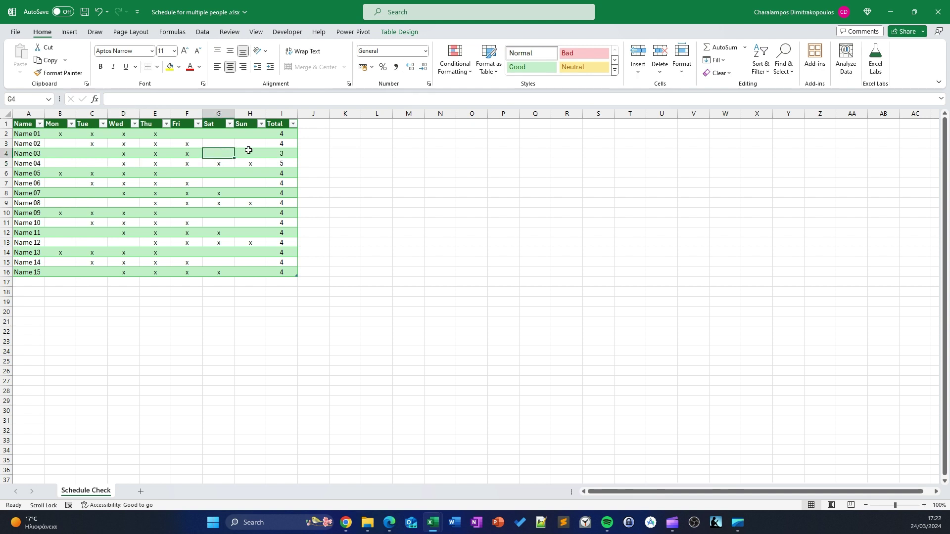
click(187, 242)
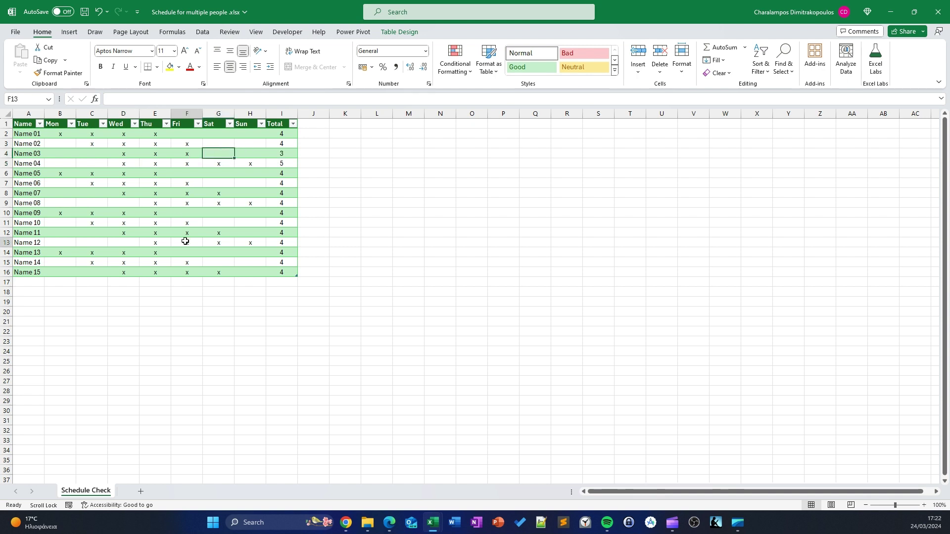
click(281, 121)
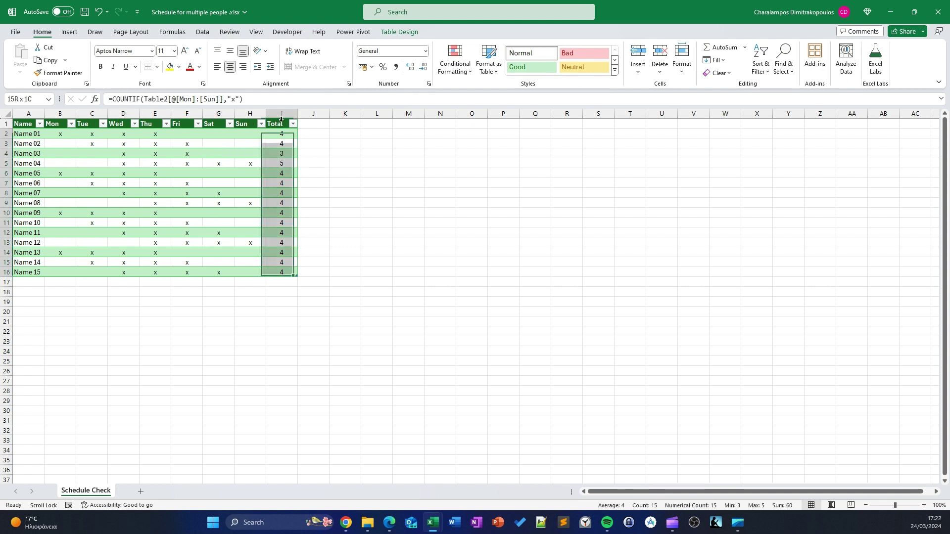
Step: Highlight totals greater than 4 in red and less than 4 with yellow fill
click(456, 63)
mouse_move(489, 91)
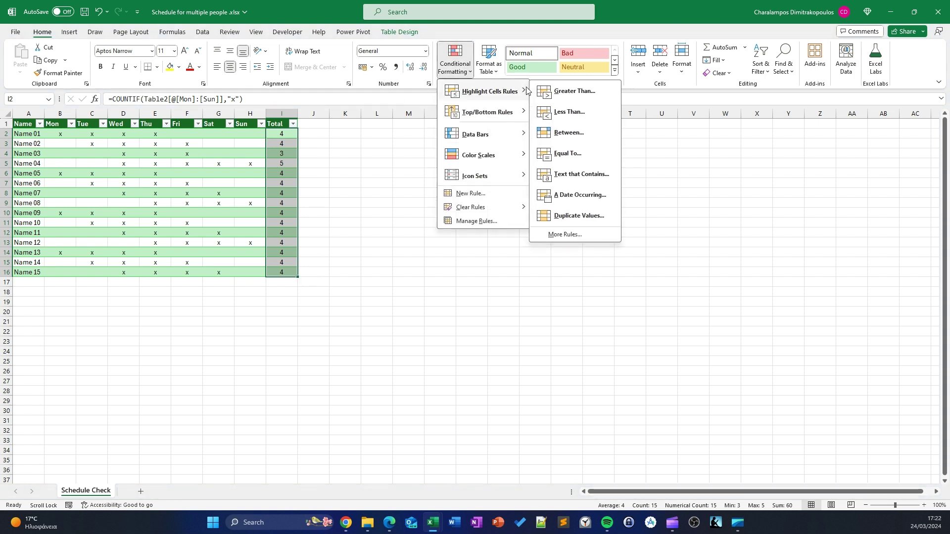
click(562, 95)
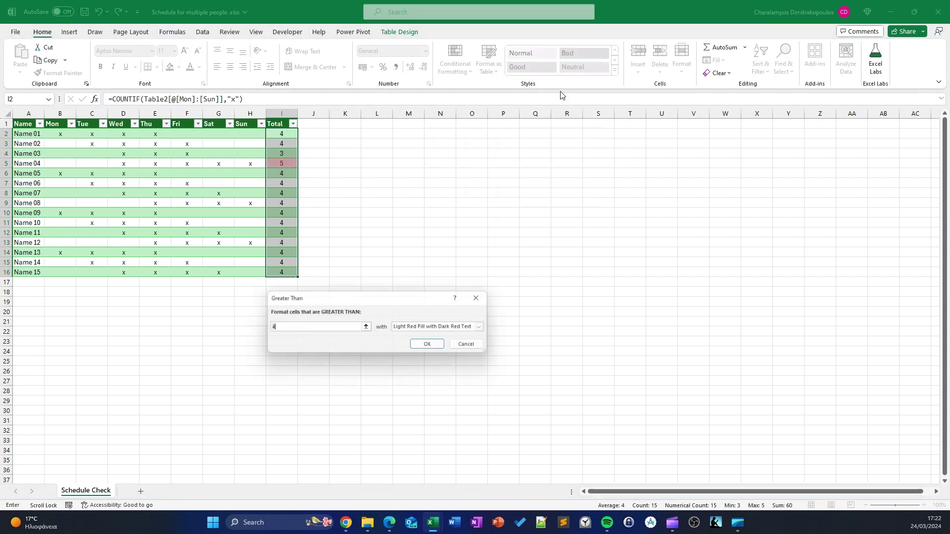
click(431, 346)
click(454, 59)
mouse_move(490, 90)
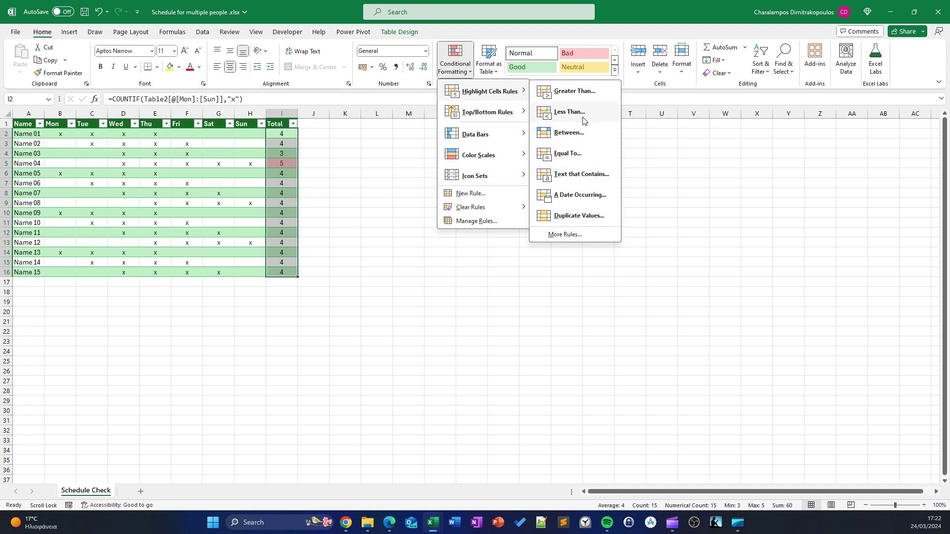
click(584, 113)
click(444, 331)
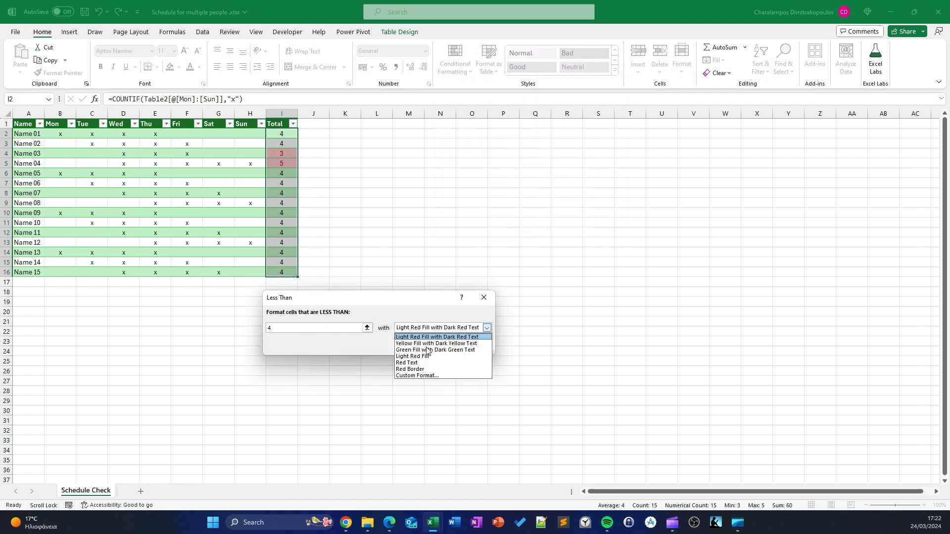
click(435, 346)
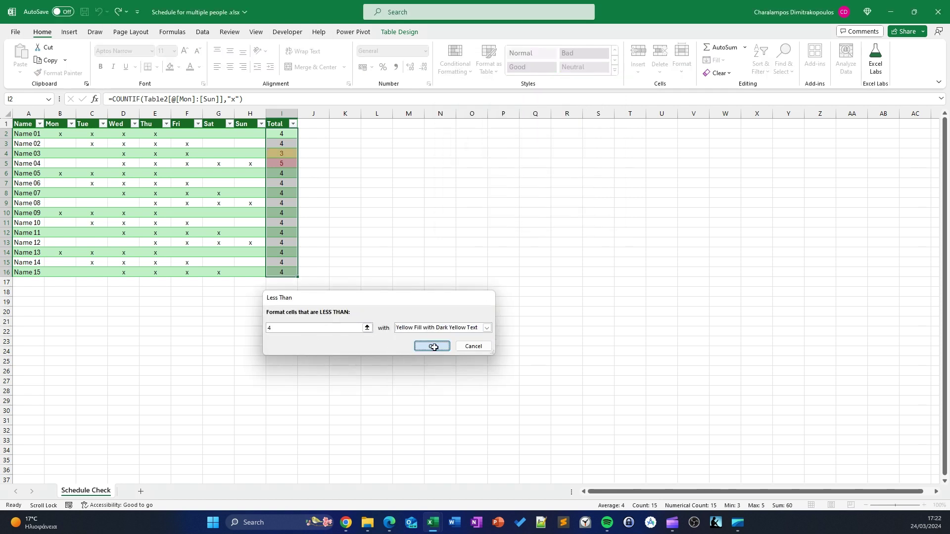
click(432, 346)
click(386, 212)
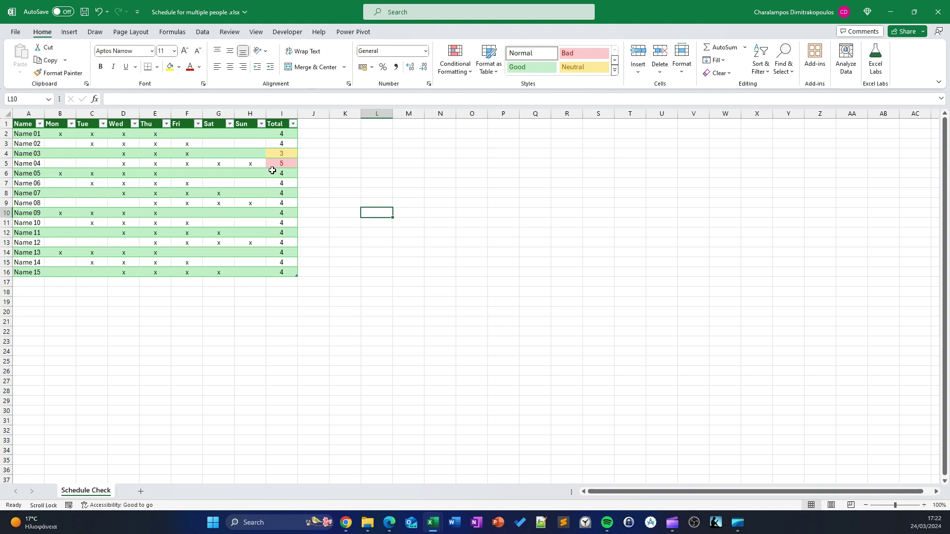
Step: Restore the x on Name 03's Saturday so its total returns to 4
click(219, 156)
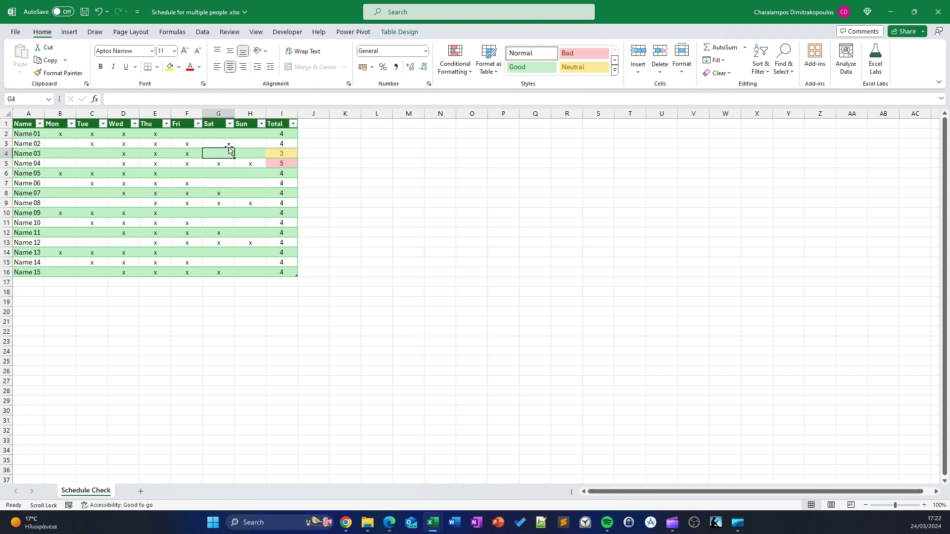
text(x)
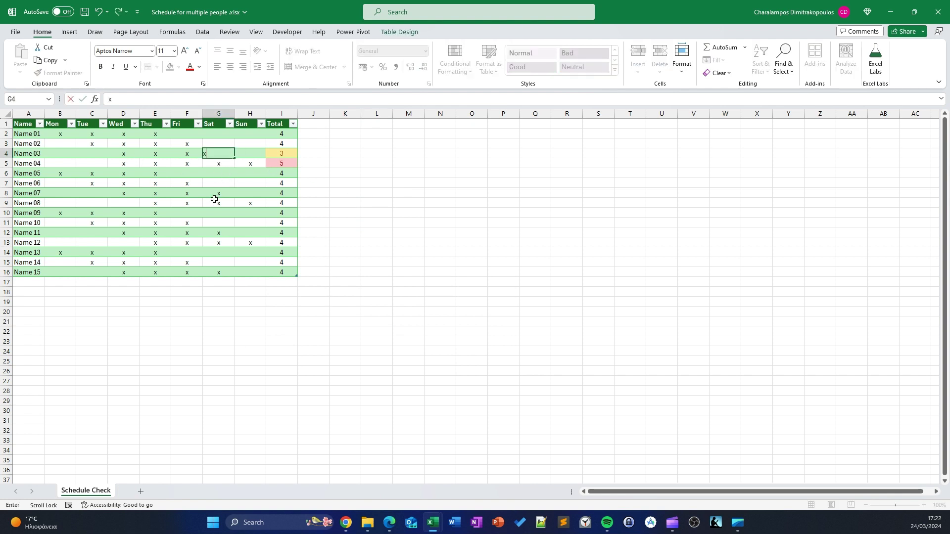
click(214, 200)
click(132, 163)
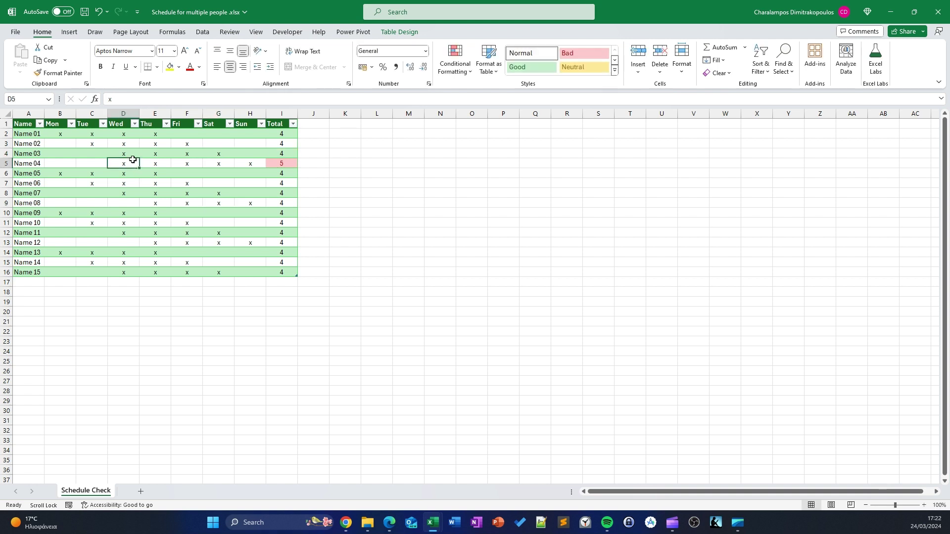
Step: Delete Name 04's Wednesday x so its total returns to 4
key(Delete)
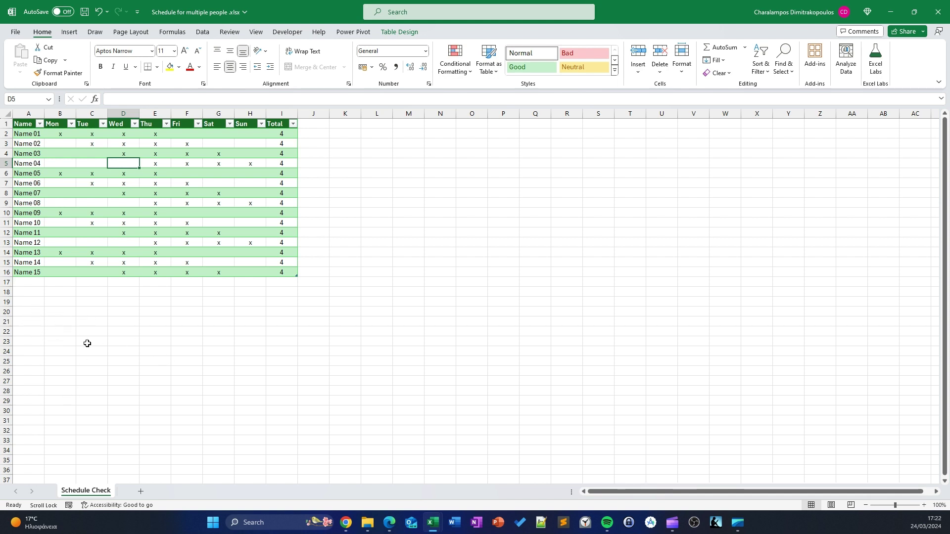
click(37, 322)
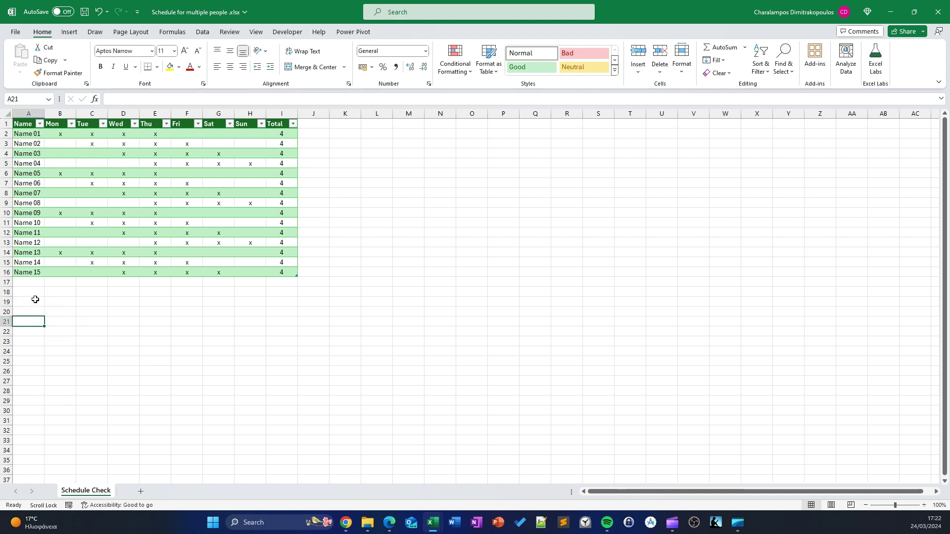
click(34, 132)
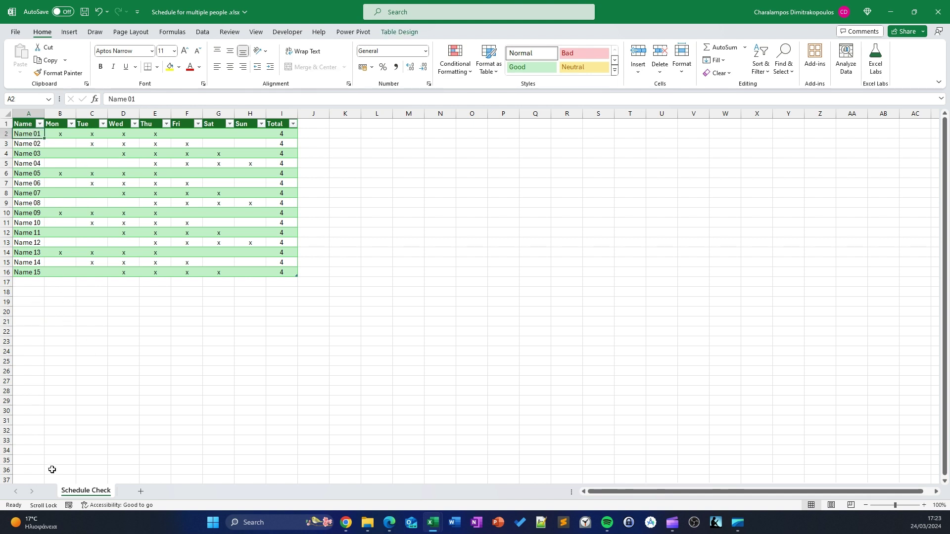
click(27, 301)
Step: Select A19:A35 and B18:K18 to mark out the overlap matrix area
click(60, 291)
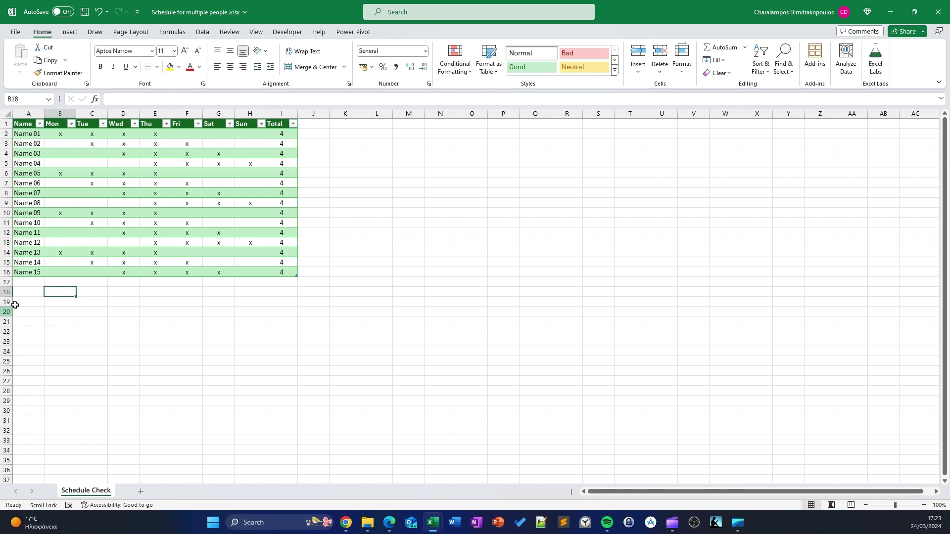
drag(35, 299, 36, 461)
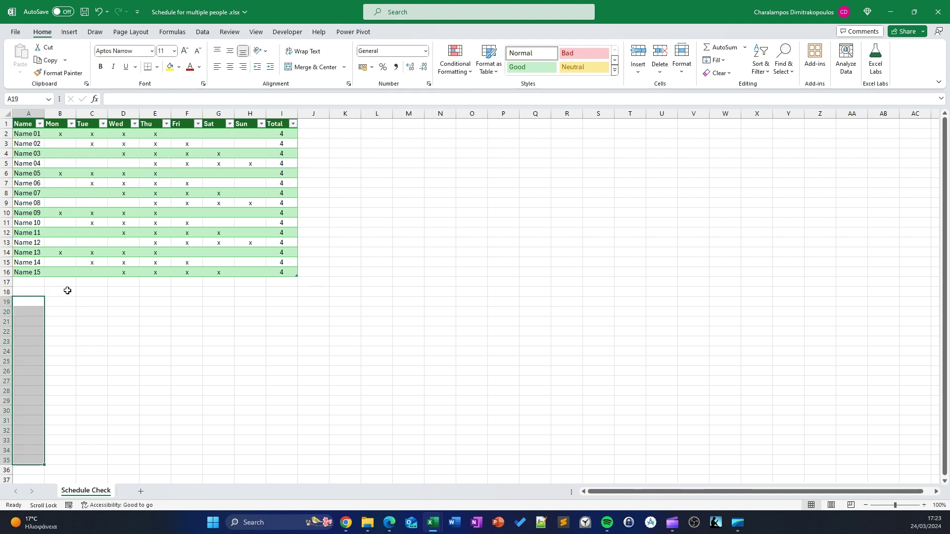
drag(65, 291, 332, 296)
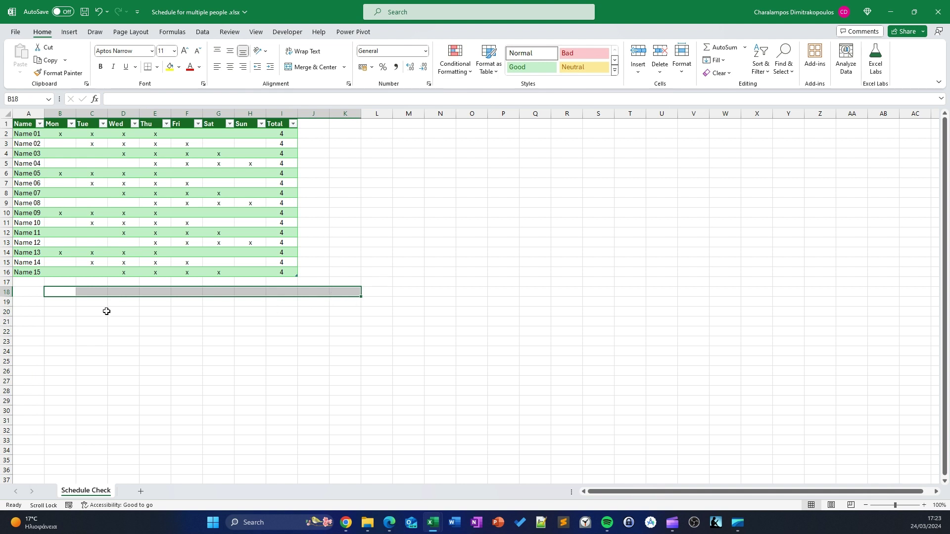
click(53, 304)
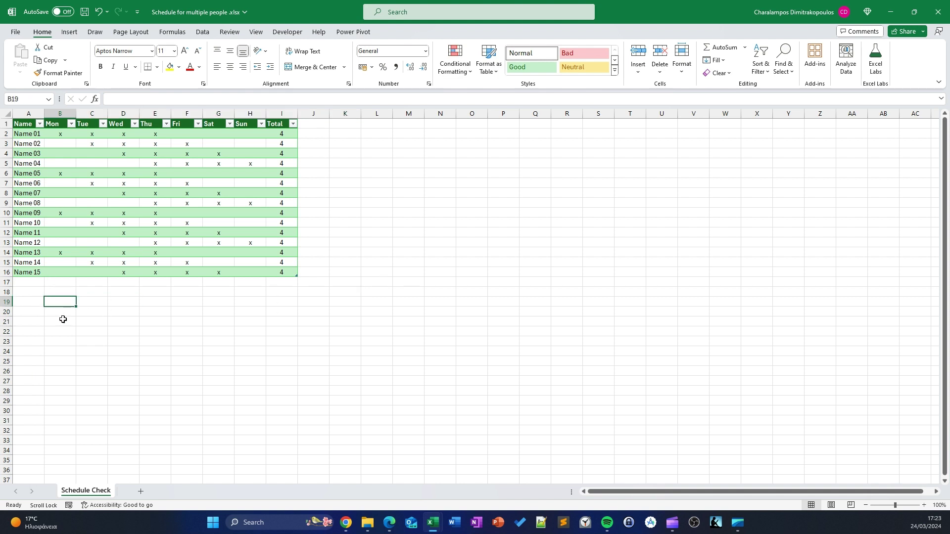
Step: Enter =Table2[Name] below the table to spill Name 01 through Name 15
click(65, 292)
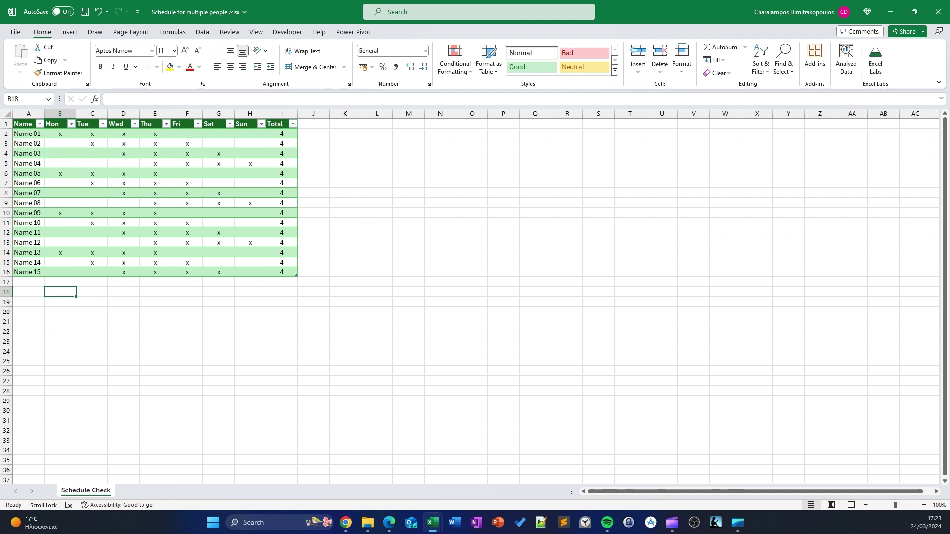
text(=)
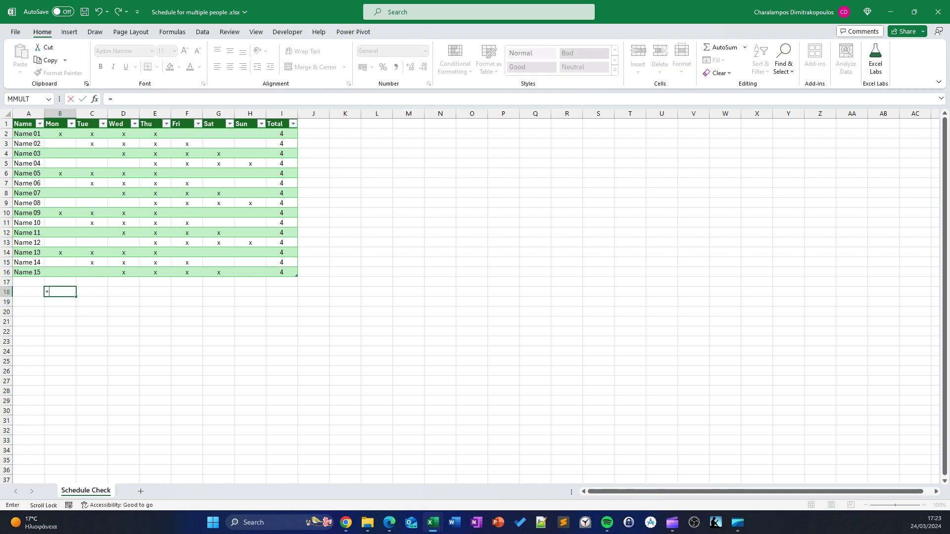
text(t)
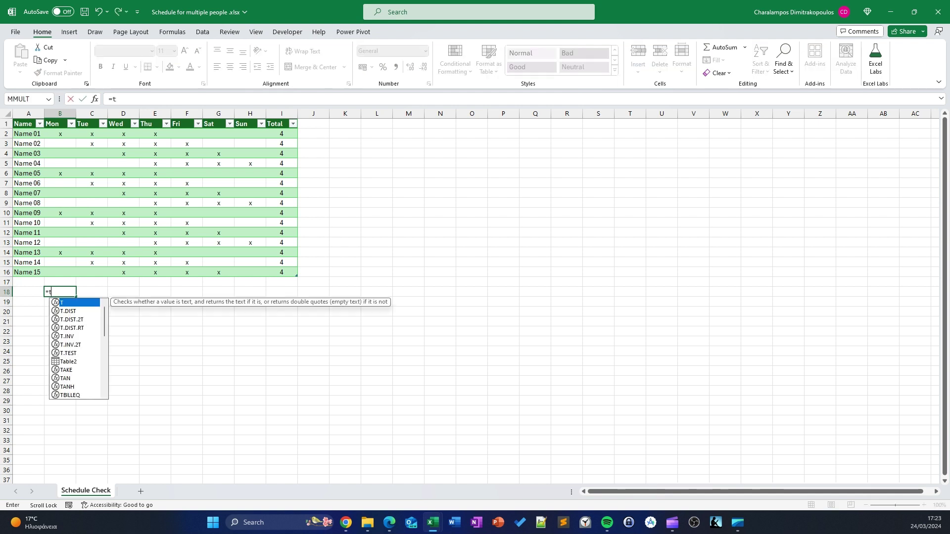
text(a)
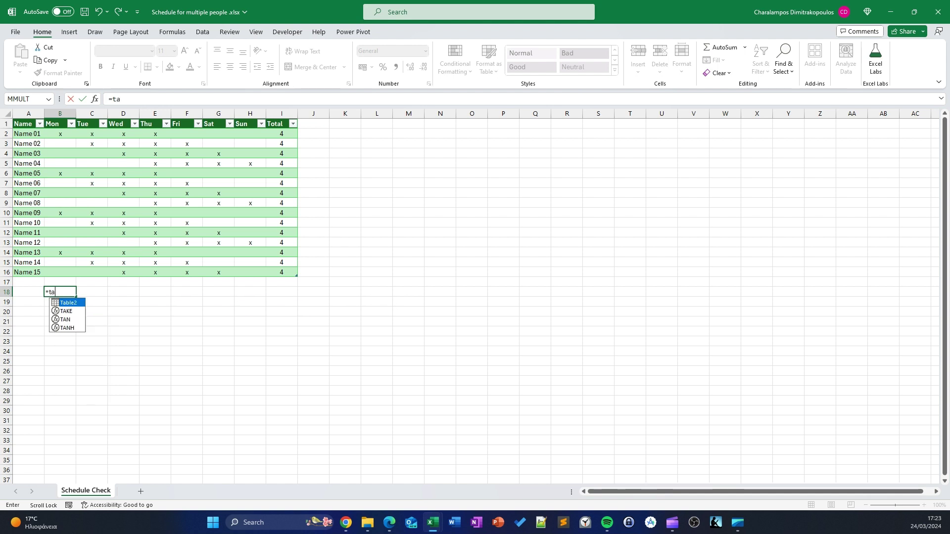
key(Tab)
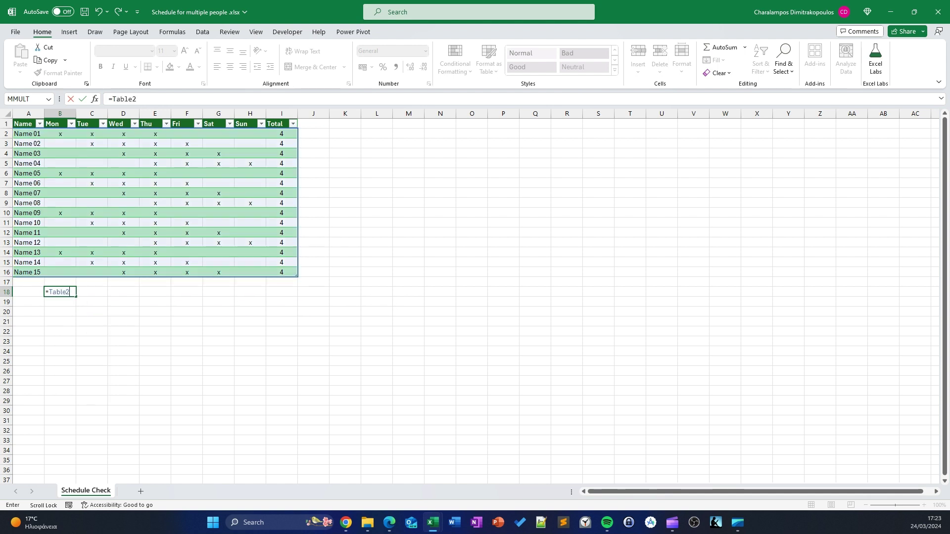
text([)
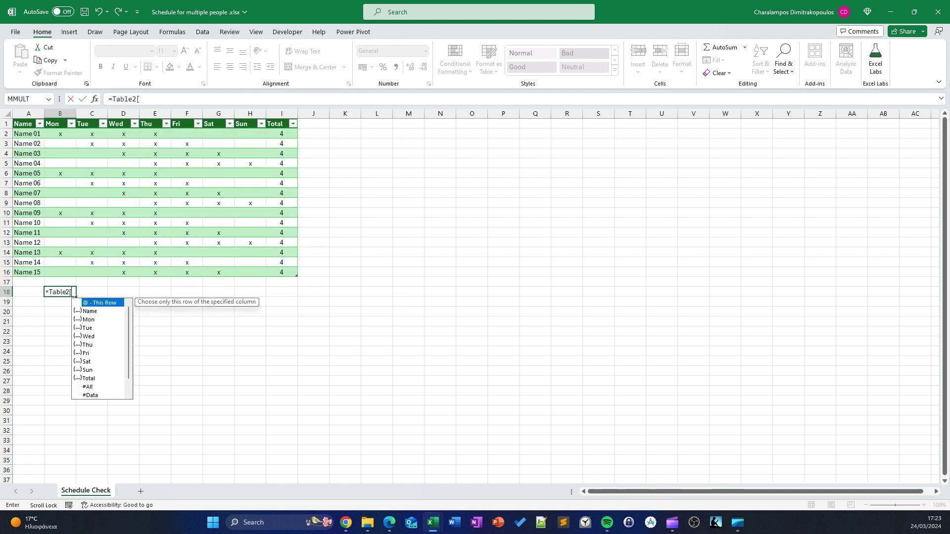
double_click(94, 311)
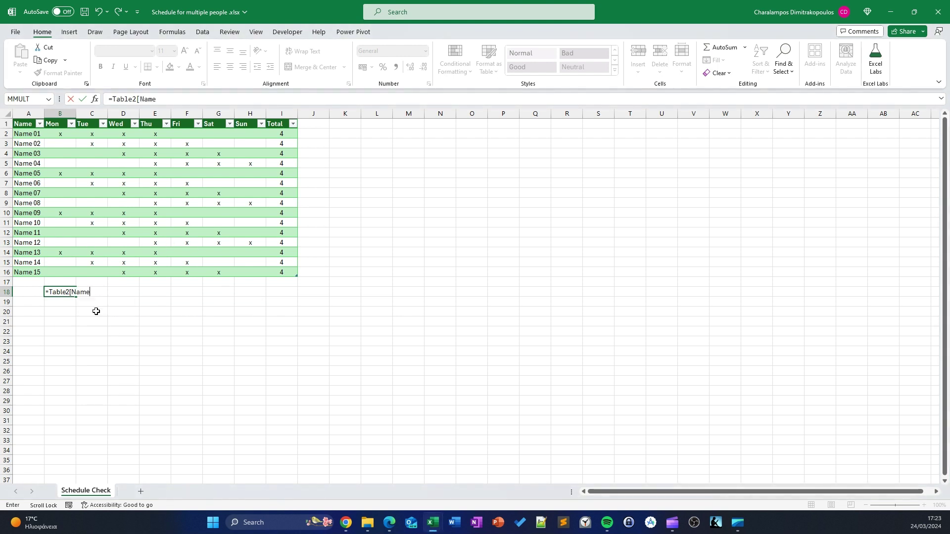
text(])
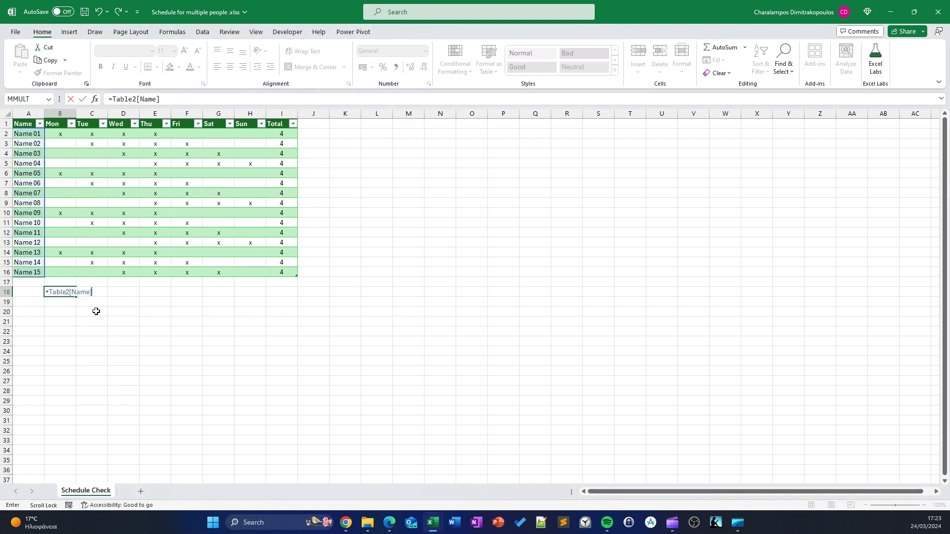
key(Return)
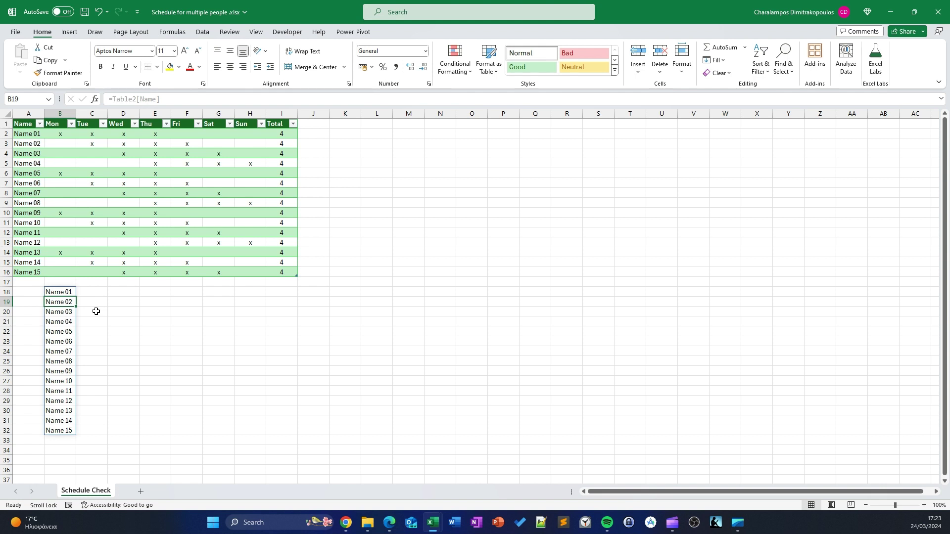
Step: Move the spilled names list so it starts in A19, filling A19:A33
mouse_move(67, 292)
mouse_down()
mouse_move(68, 441)
mouse_move(73, 431)
mouse_up()
click(74, 293)
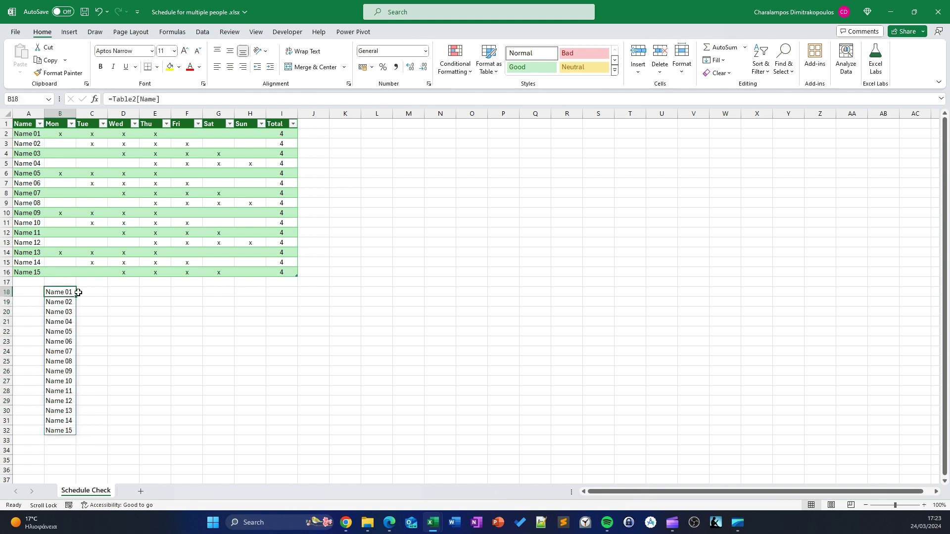
drag(77, 293, 45, 303)
click(123, 322)
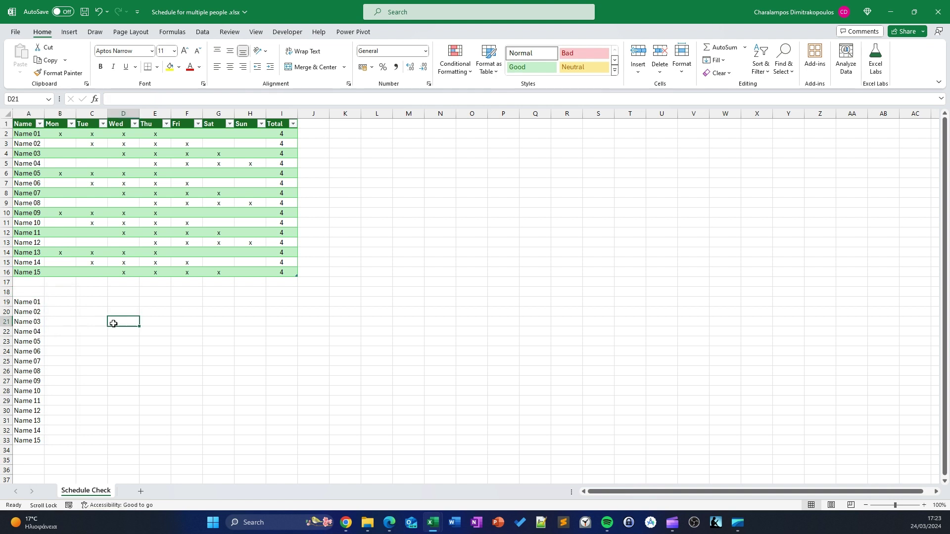
click(35, 302)
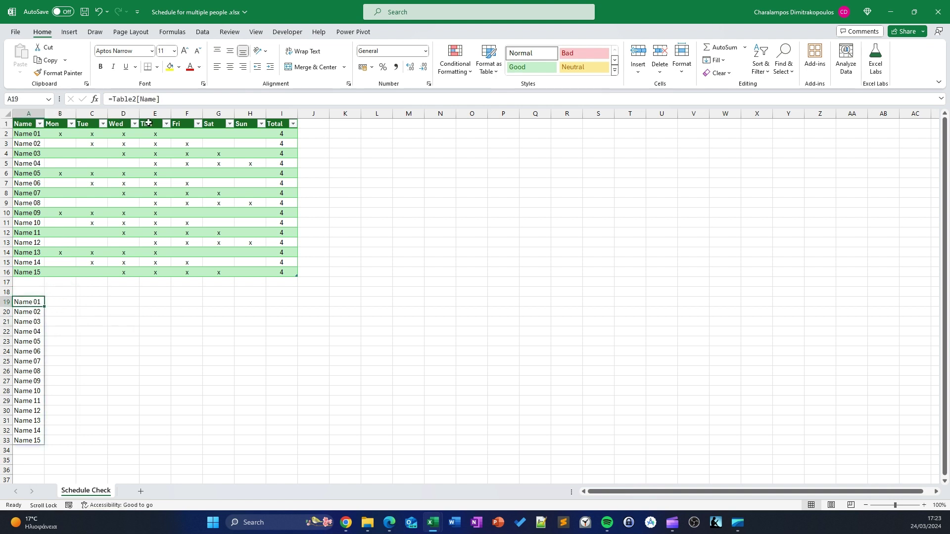
Step: Copy the =Table2[Name] formula text from the formula bar without changing the cell
drag(164, 99, 108, 99)
right_click(122, 98)
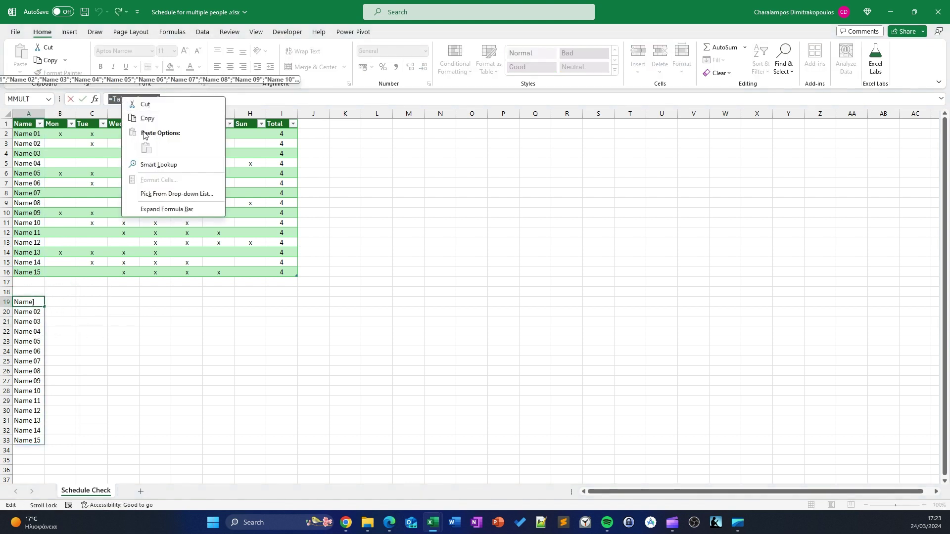
click(147, 120)
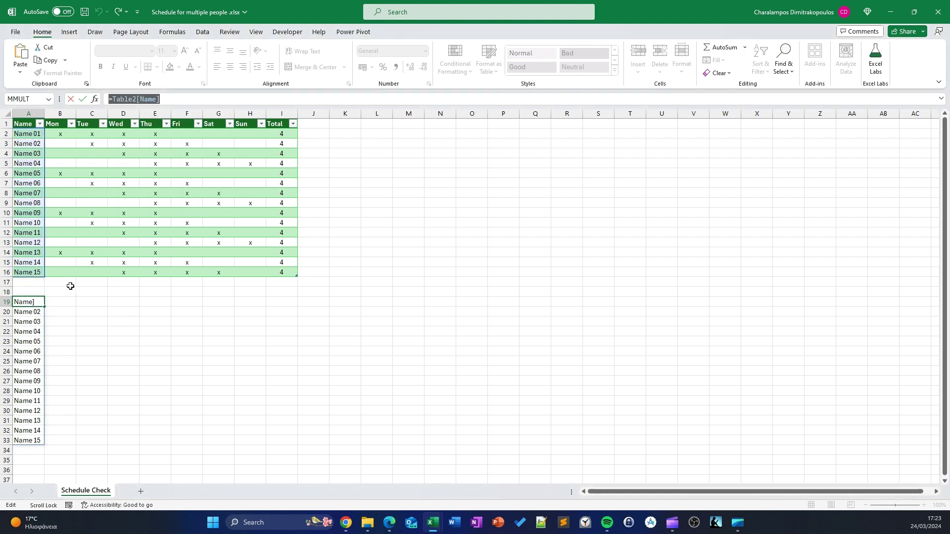
key(Escape)
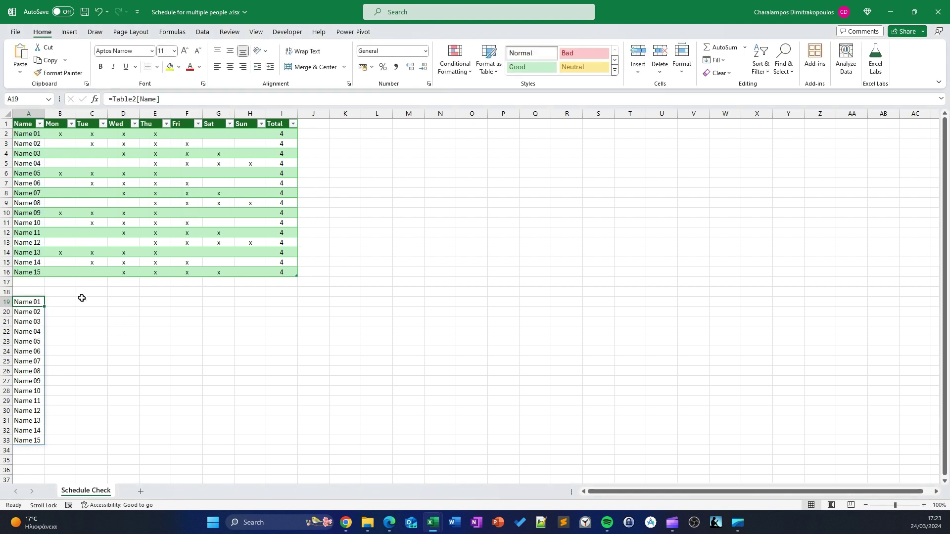
click(70, 291)
Step: Enter =TRANSPOSE(Table2[Name]) in B18 so Name 01–Name 15 spill across row 18
click(110, 101)
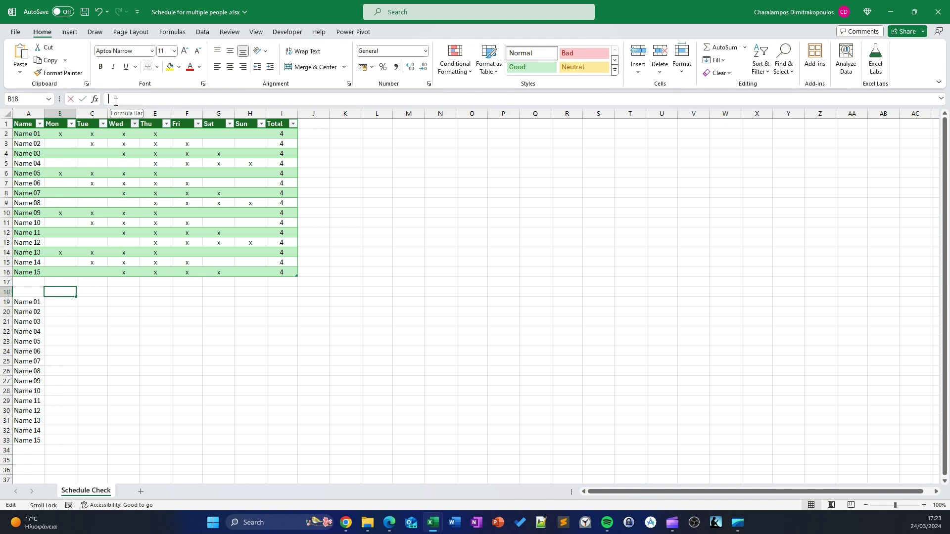
text(=)
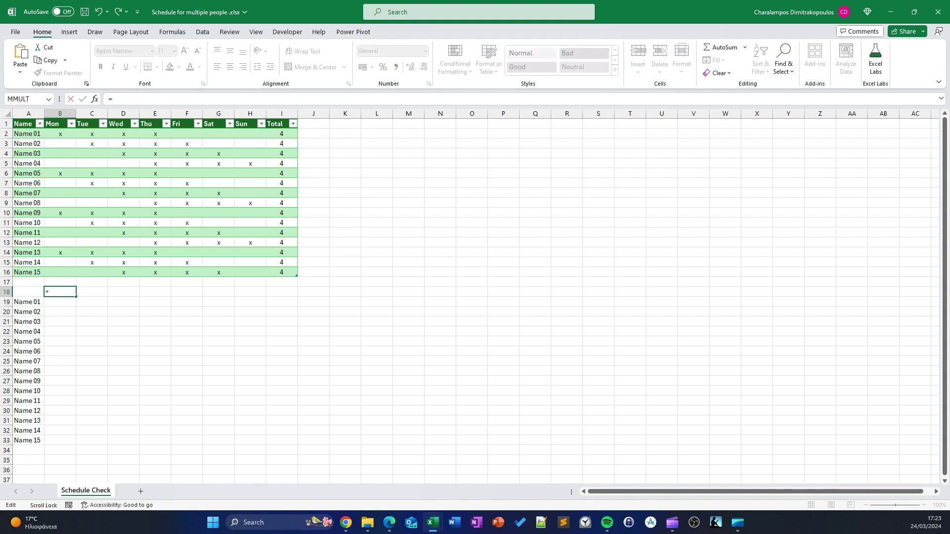
text(r)
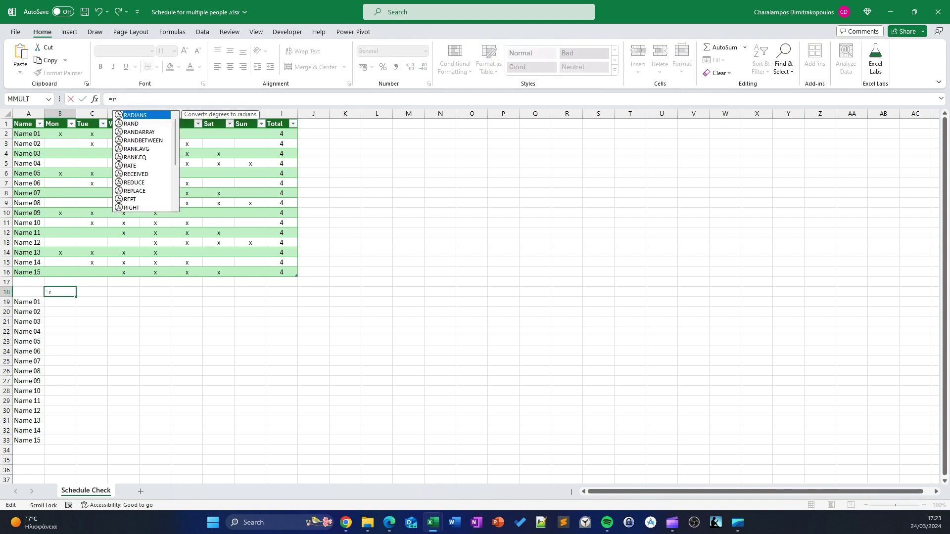
key(BackSpace)
text(tr)
key(Tab)
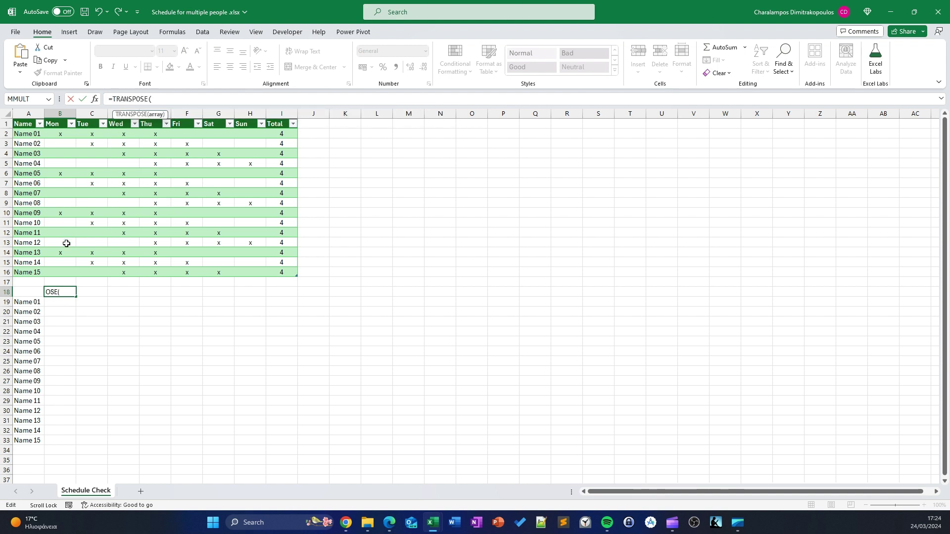
key(super+v)
click(202, 189)
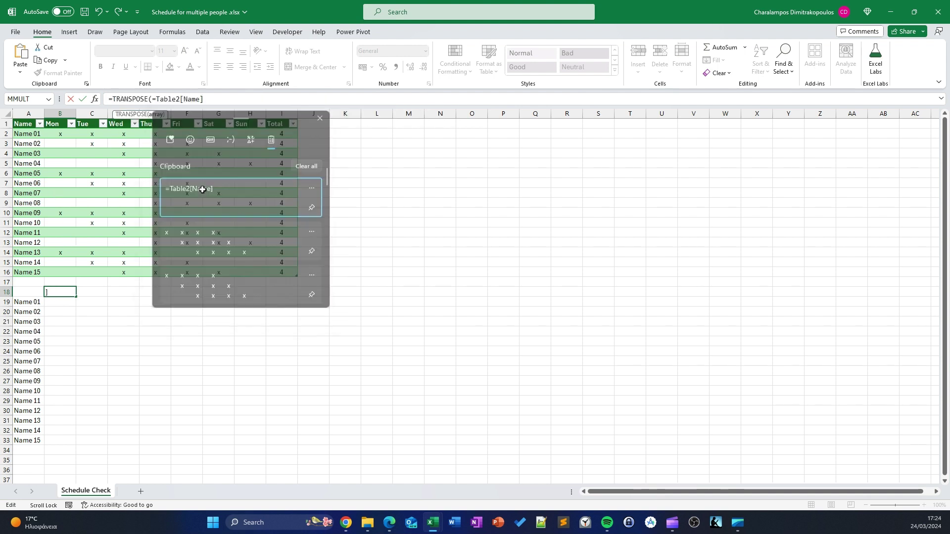
click(159, 99)
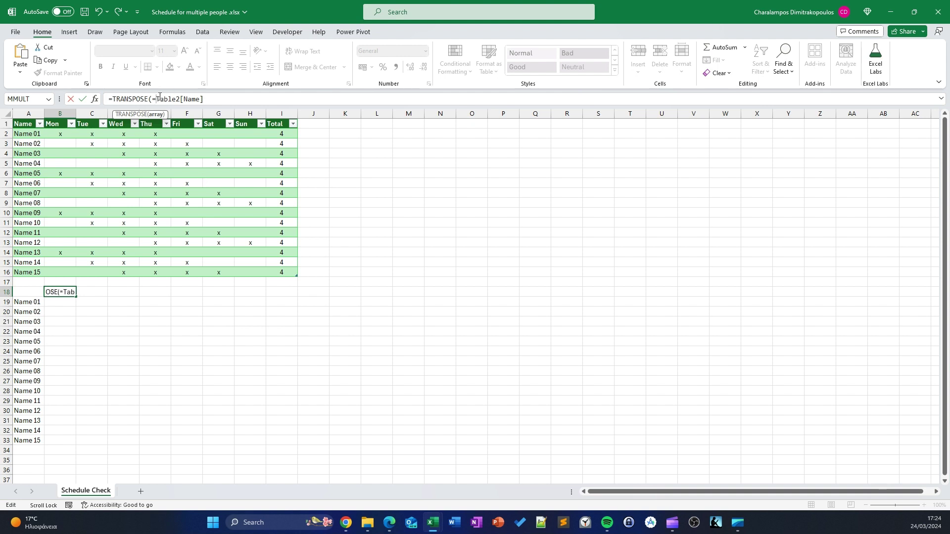
key(BackSpace)
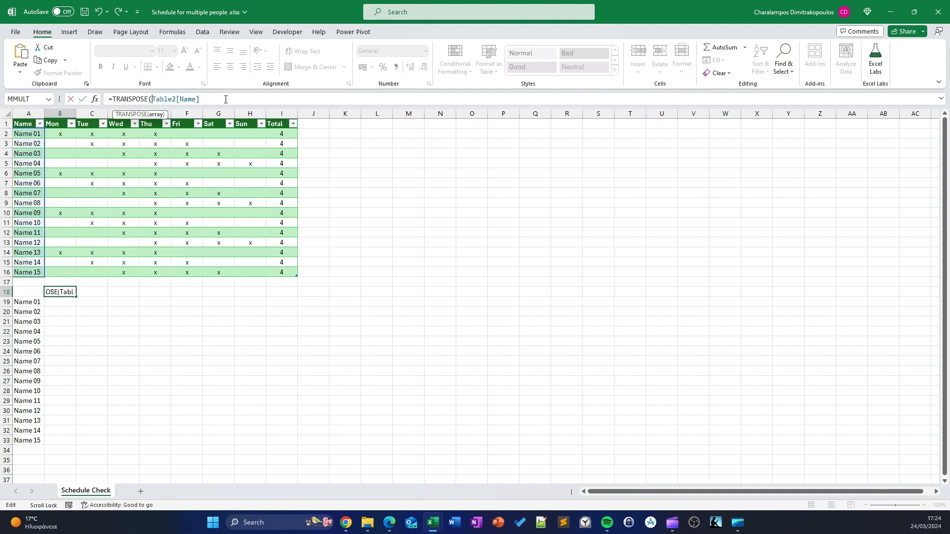
click(226, 99)
key(Return)
click(155, 372)
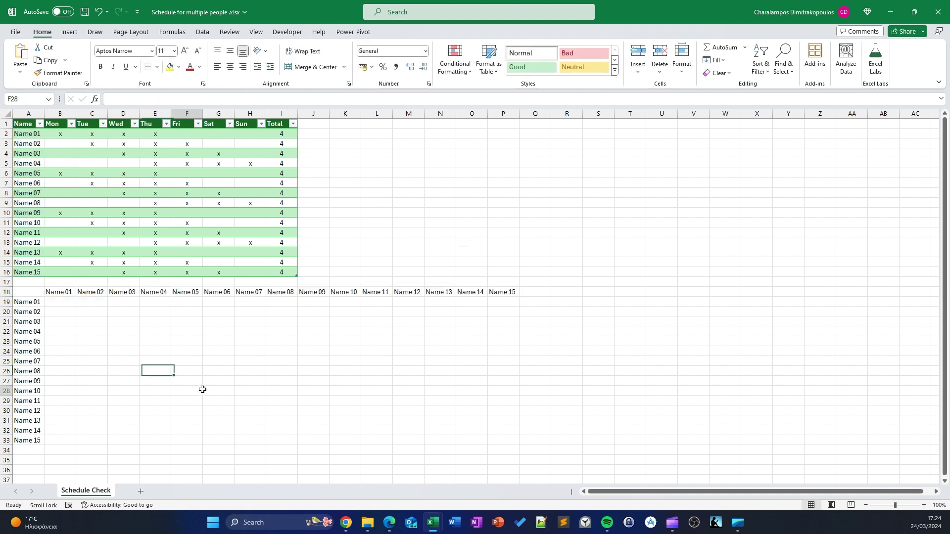
click(193, 390)
Step: Copy the table's Name header style onto A18:P18 and A18:A33 with Format Painter
click(39, 119)
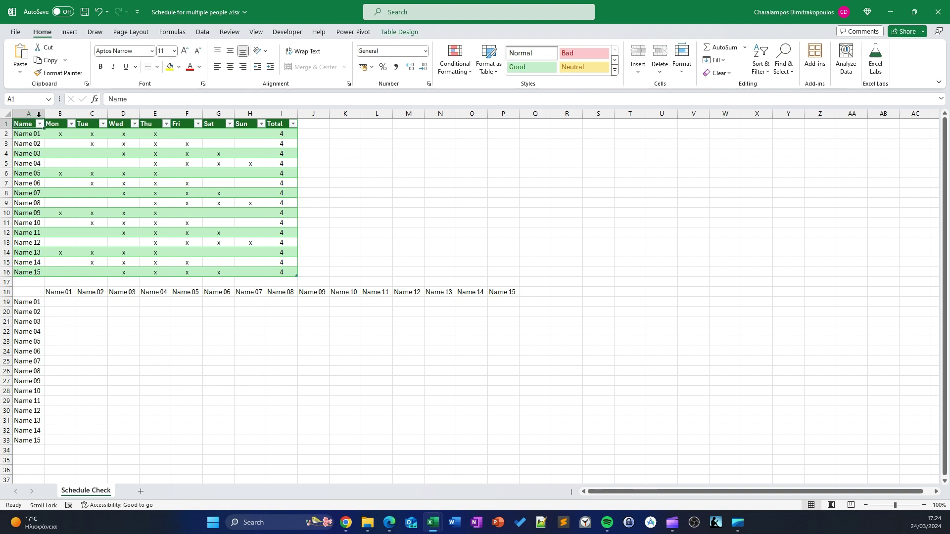
click(59, 73)
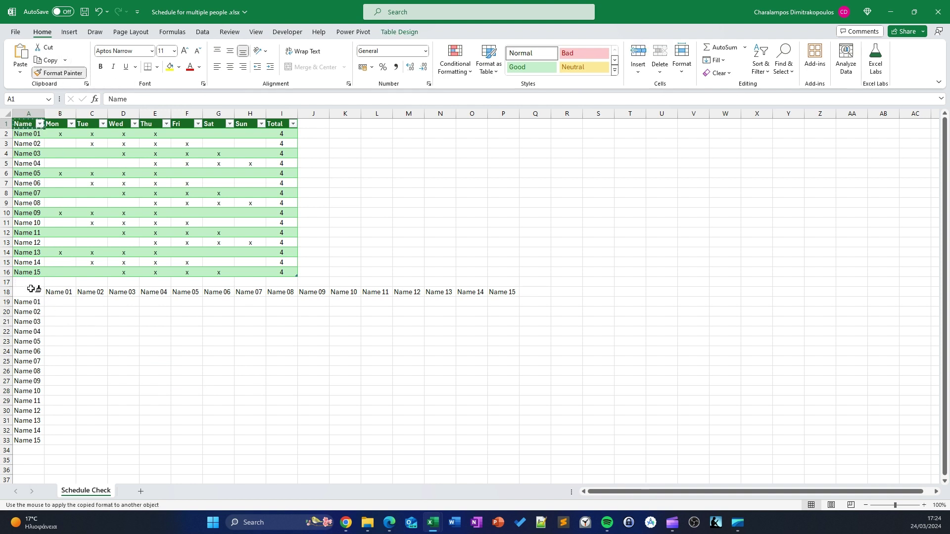
drag(25, 292, 507, 293)
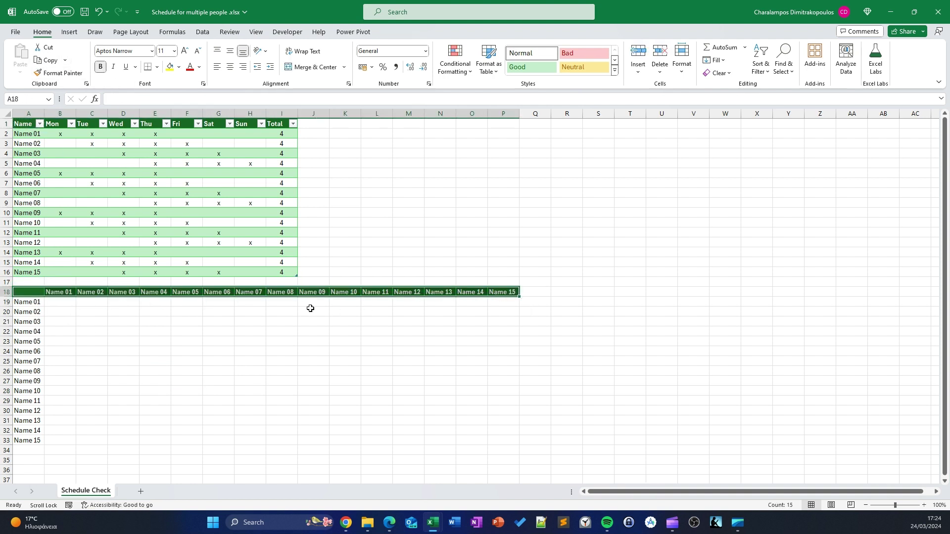
click(58, 73)
drag(27, 293, 29, 440)
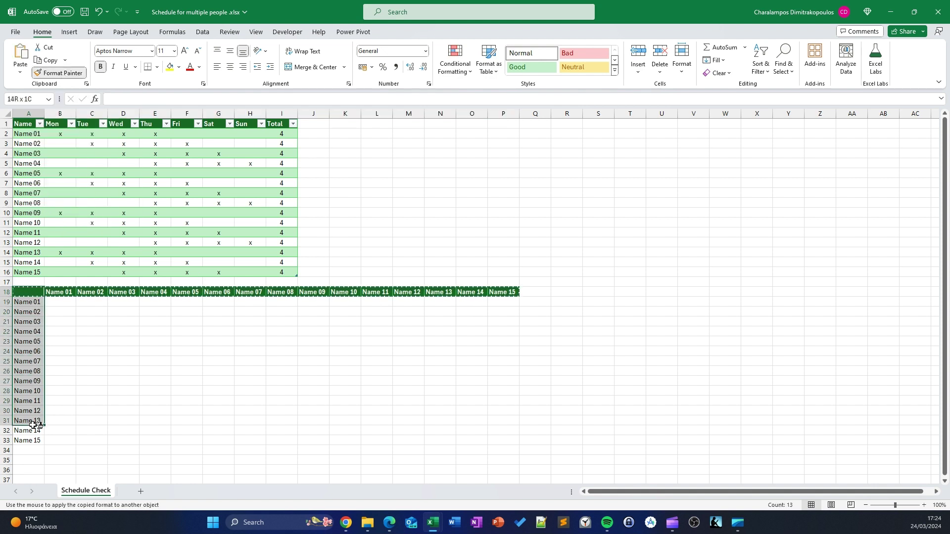
click(155, 372)
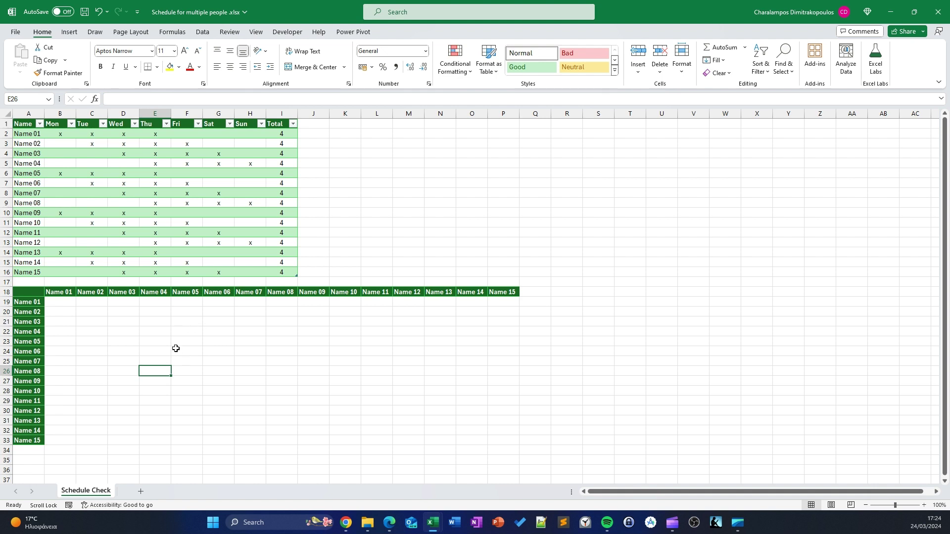
Step: Start an IF formula in B19 referencing $A19 with the column locked
click(64, 302)
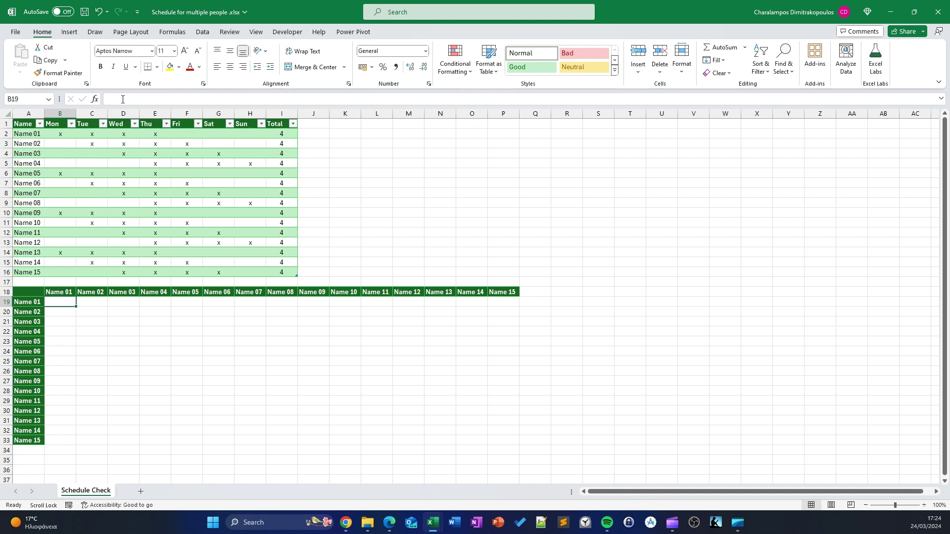
text(=)
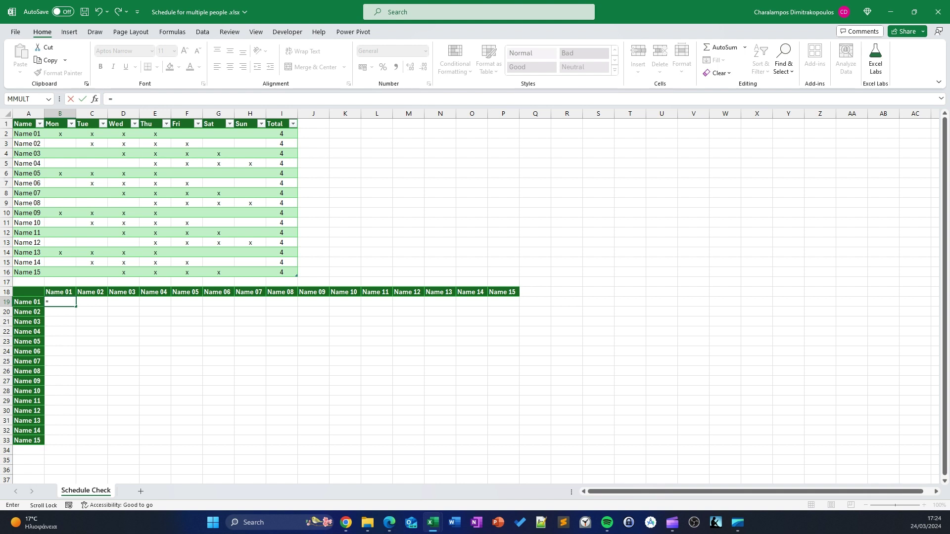
text(o)
key(BackSpace)
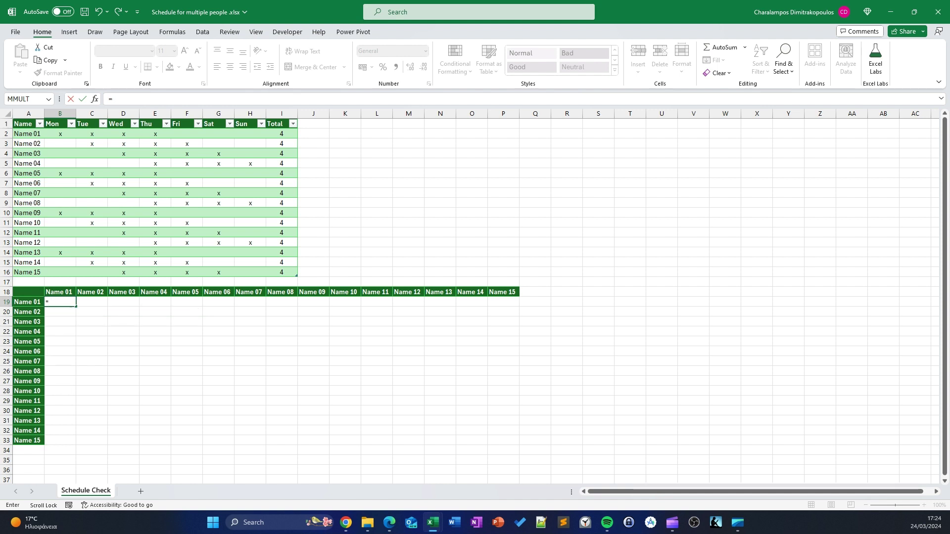
text(if)
key(Tab)
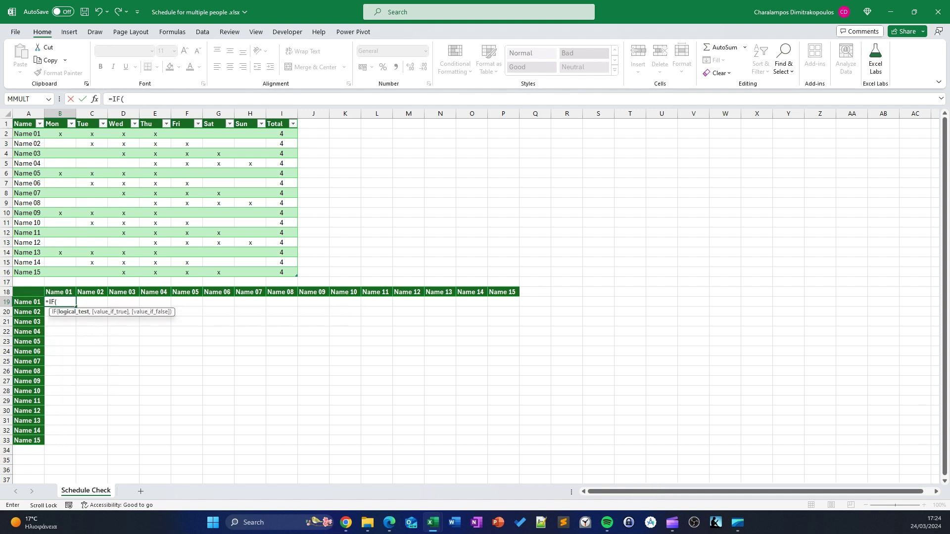
click(33, 303)
key(F4)
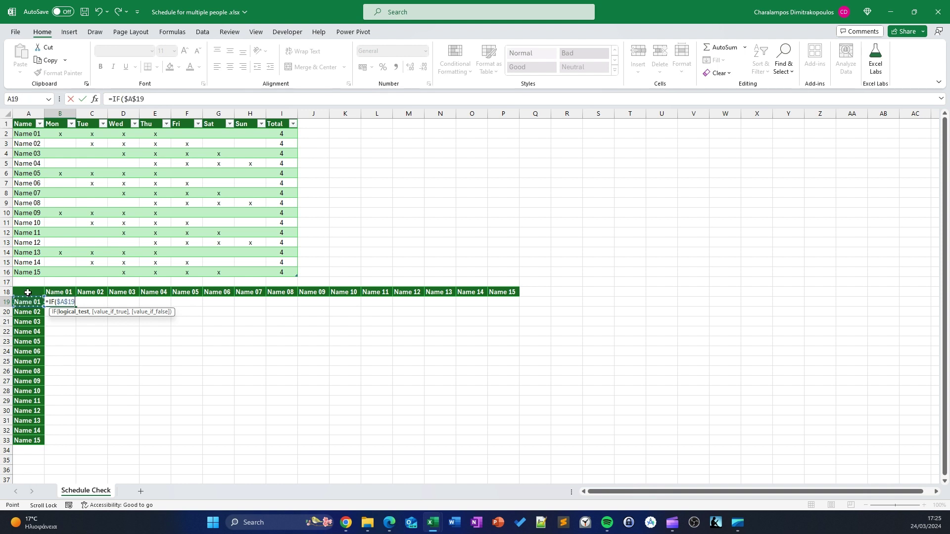
key(F4)
key(F4)
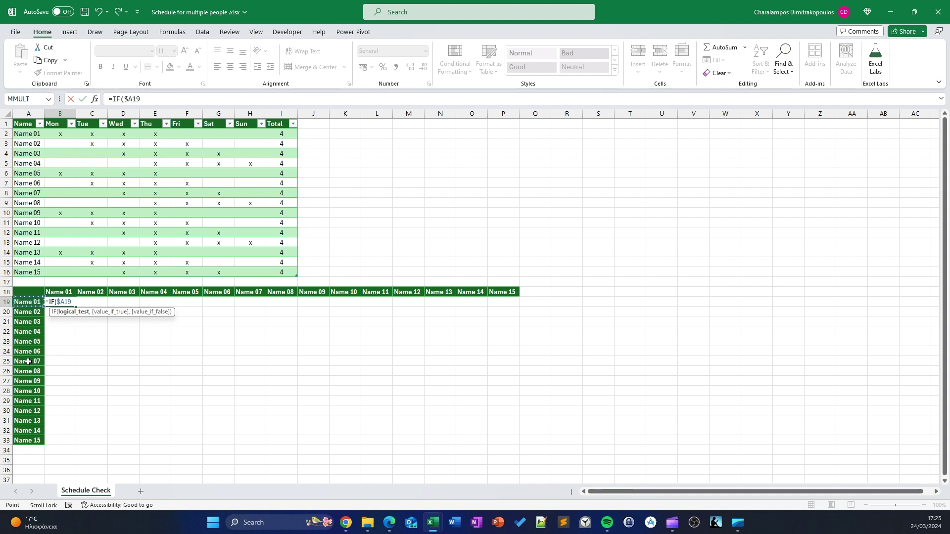
Step: Complete it as =IF($A19=B$18,"-",) so matching names show a dash
text(=)
click(62, 290)
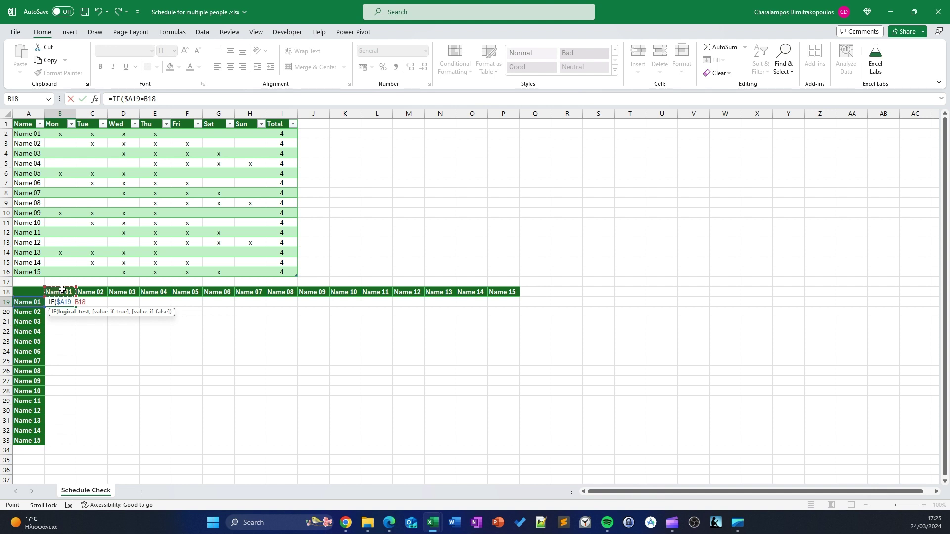
key(F4)
key(F4)
text($18,"-)
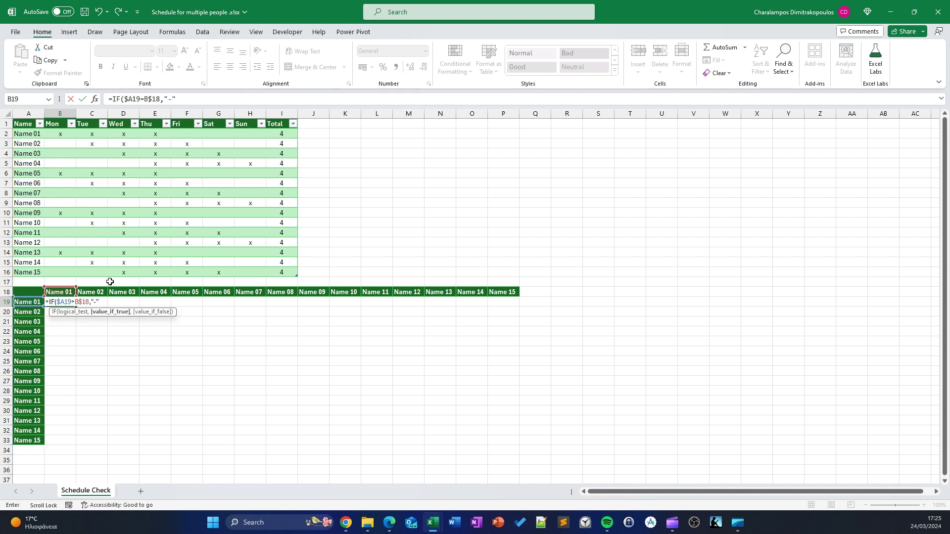
text(,)
text())
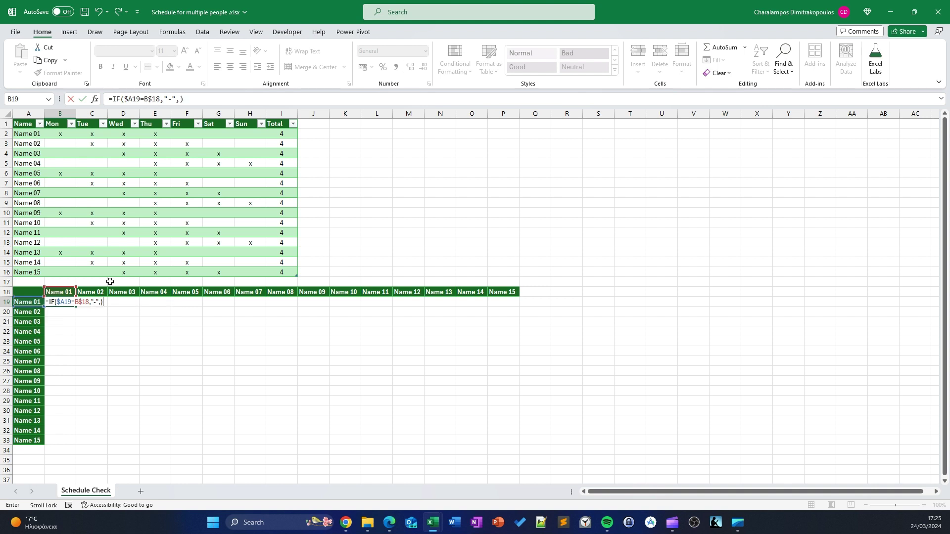
key(Return)
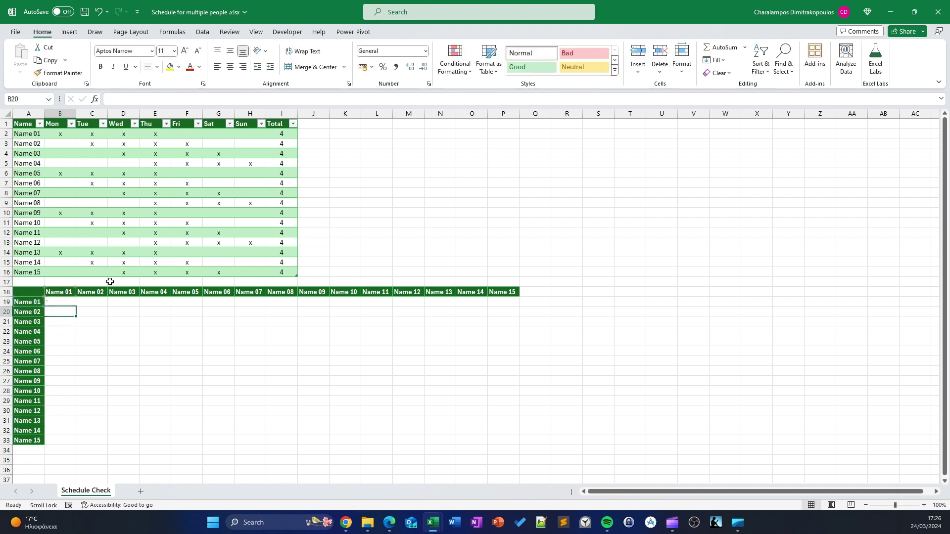
Step: Centre B19:P33 and fill the dash formula into every matrix cell at once
mouse_move(54, 302)
mouse_down()
mouse_move(524, 357)
mouse_move(493, 357)
mouse_up()
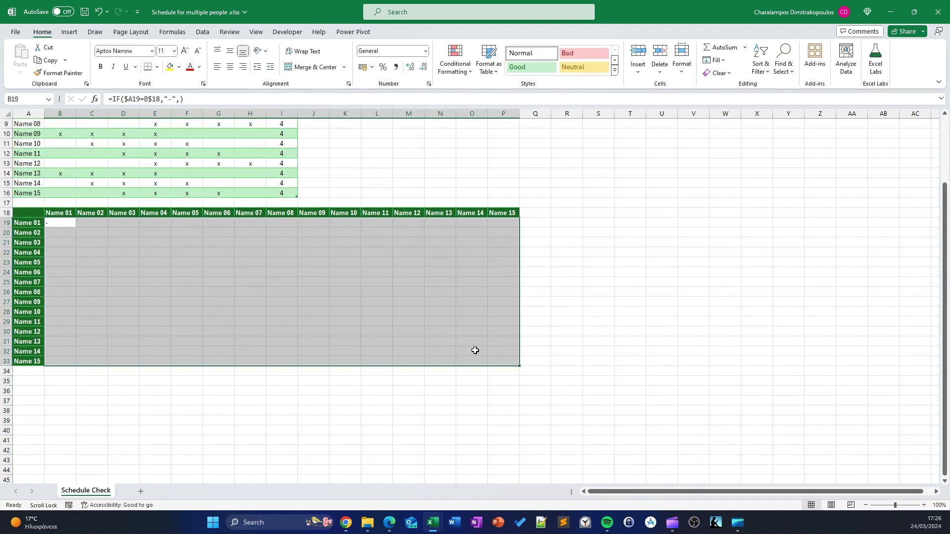
scroll(475, 351, up, 3)
click(230, 67)
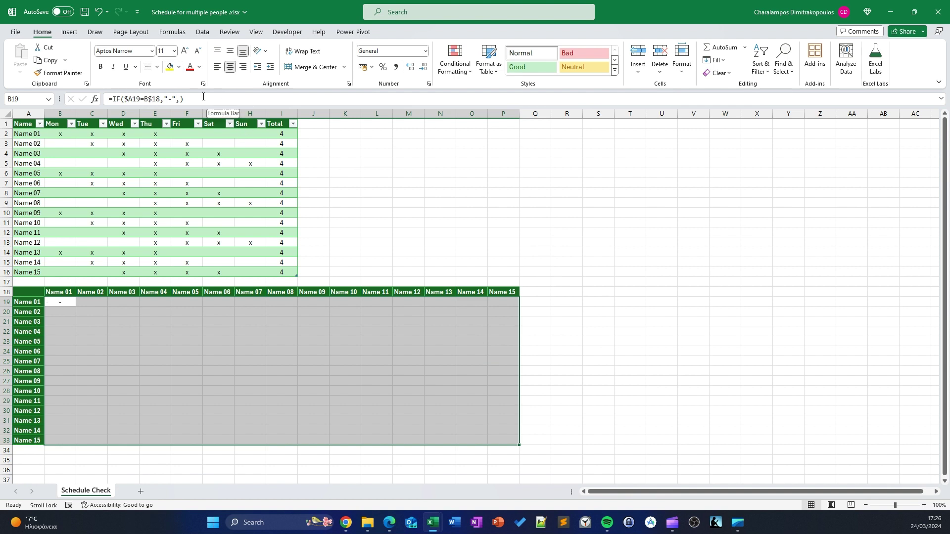
click(203, 99)
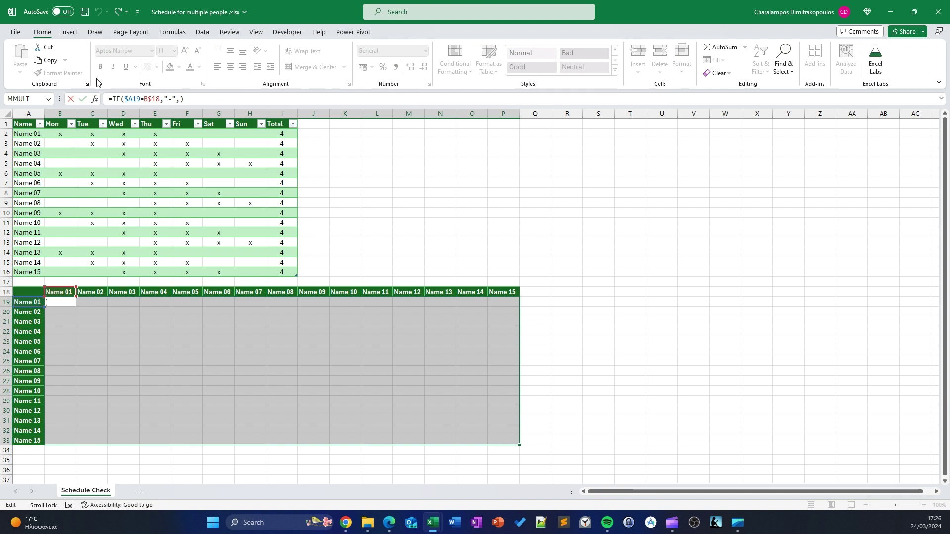
key(ctrl+Return)
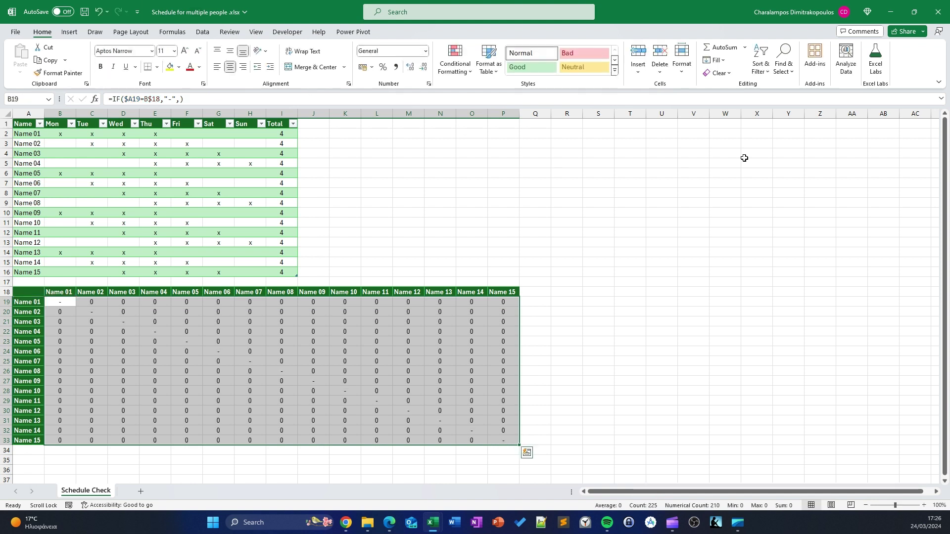
click(558, 431)
Step: Check the filled formulas in O32, B19 and C19 for correct mixed references
click(472, 429)
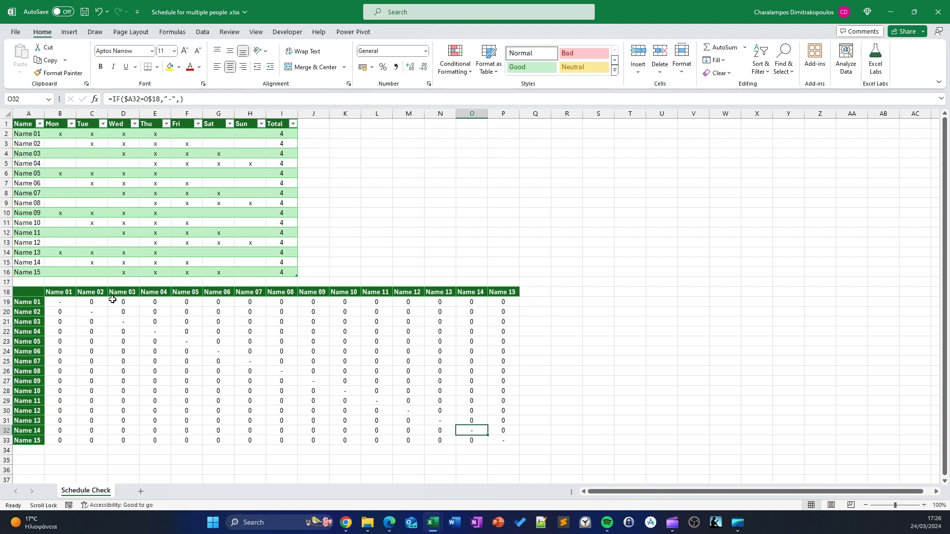
click(60, 332)
click(60, 303)
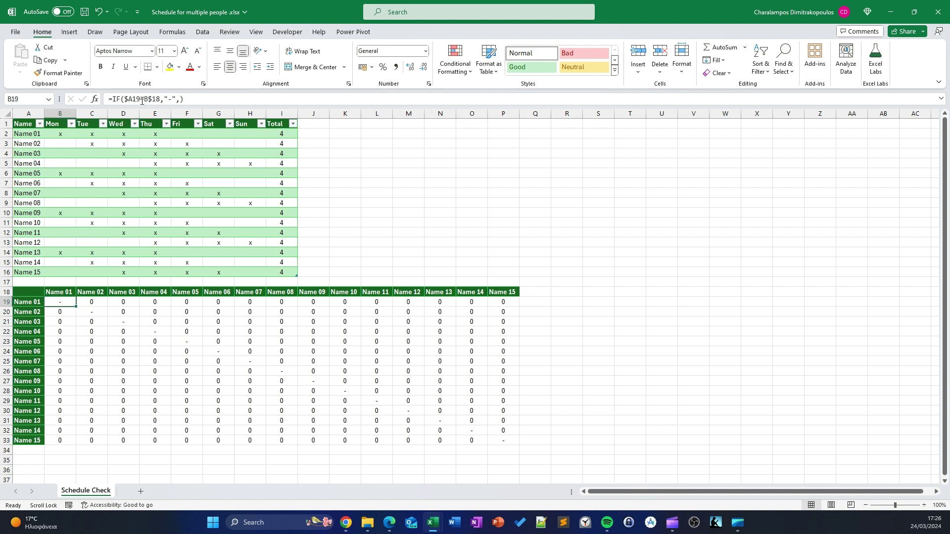
click(92, 301)
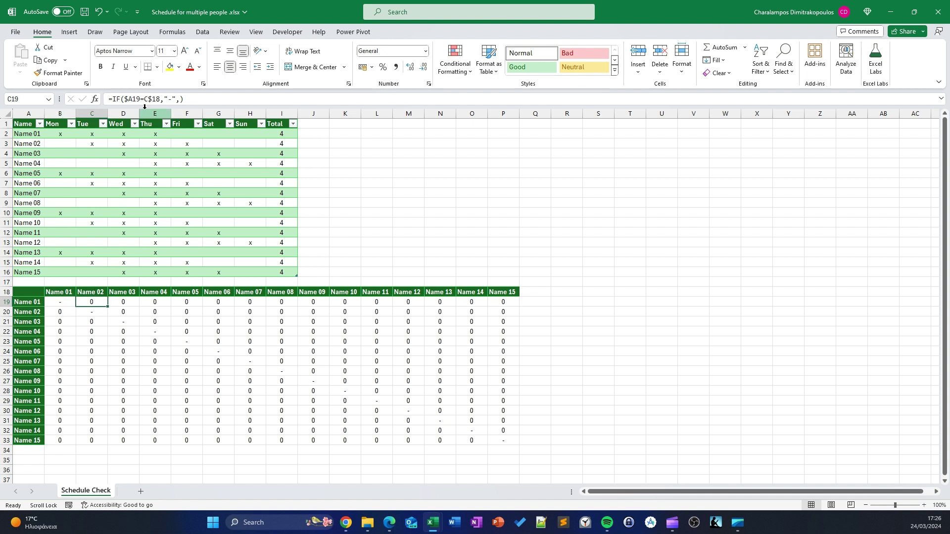
click(213, 102)
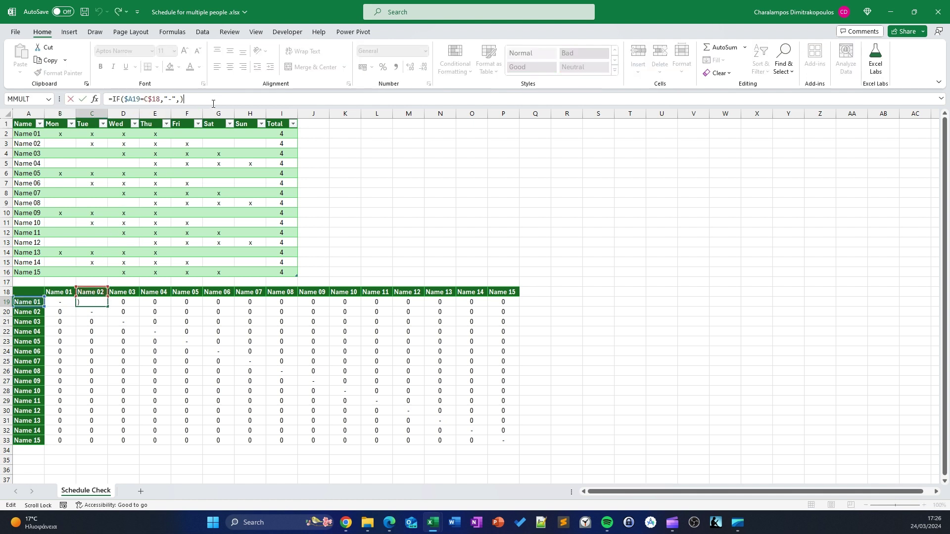
key(Escape)
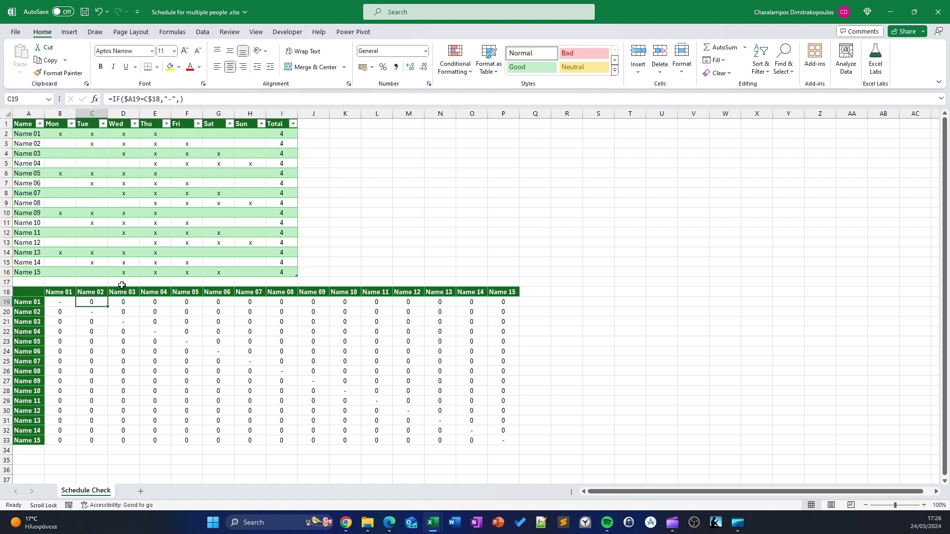
click(345, 144)
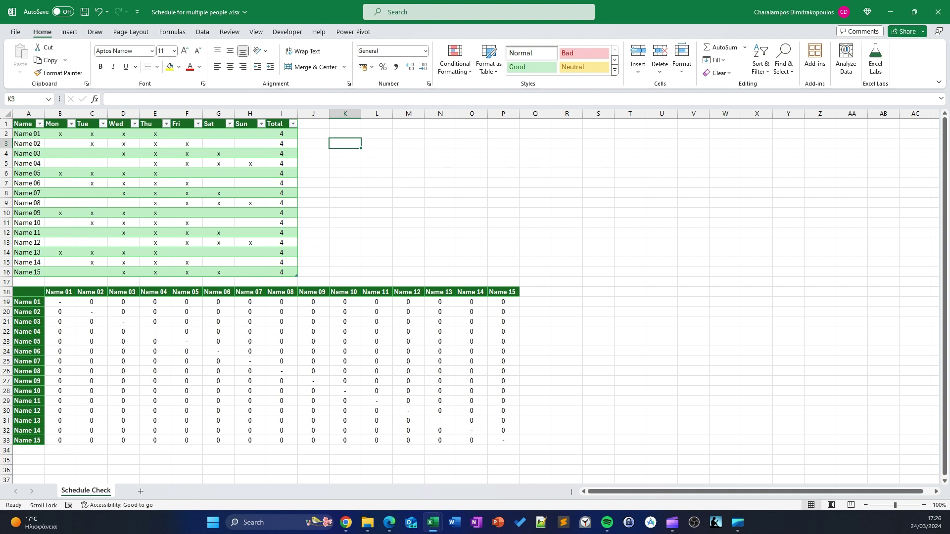
Step: Enter =CHOOSEROWS(Table2[[Mon]:[Sun]],1) in K3, spilling Name 01's week across K3:Q3
text(=)
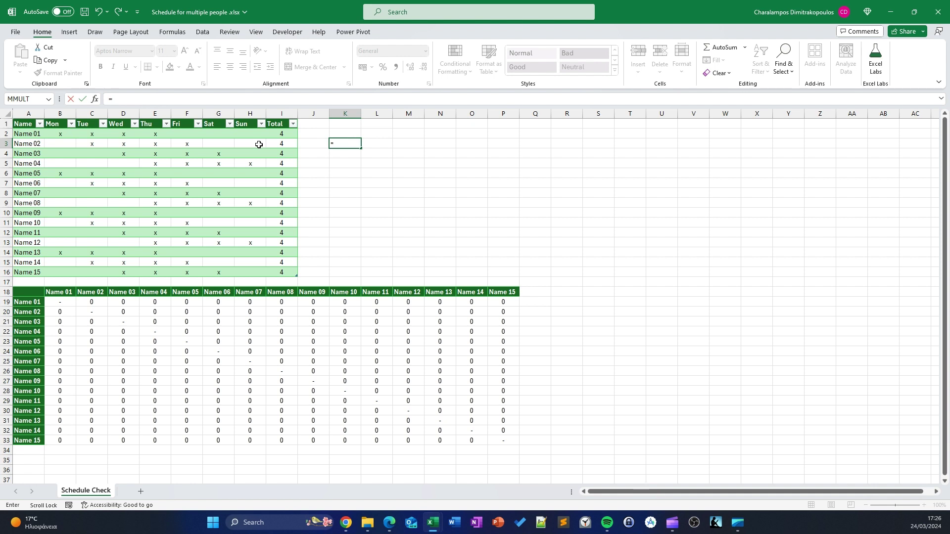
text(choos)
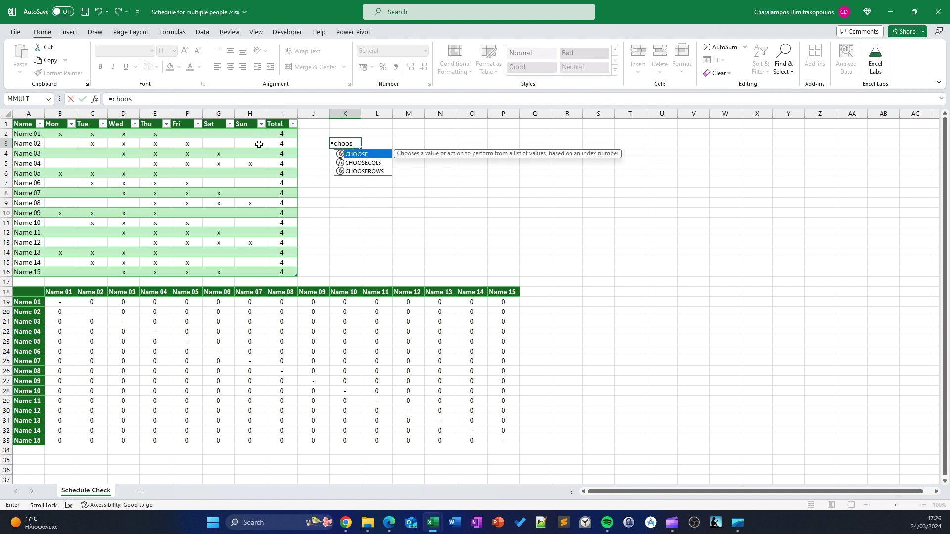
double_click(376, 171)
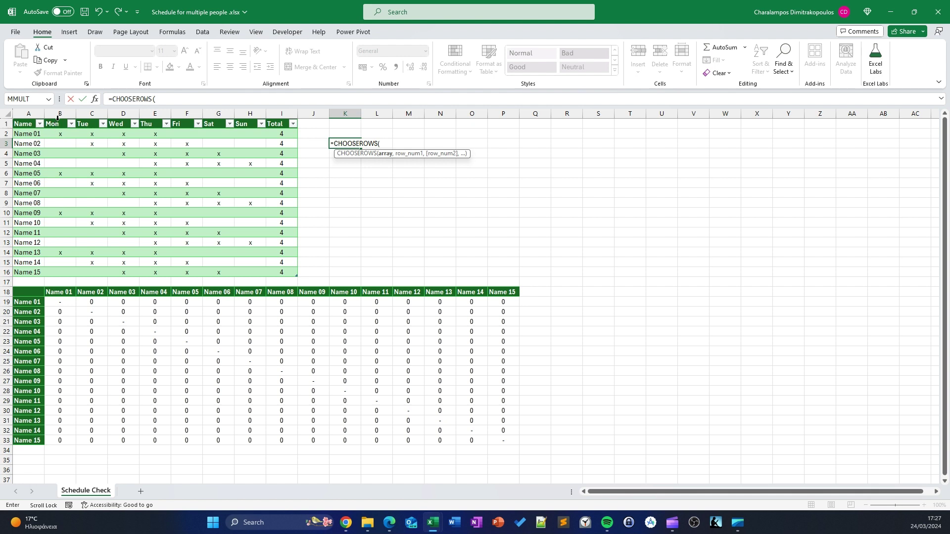
drag(57, 119, 258, 125)
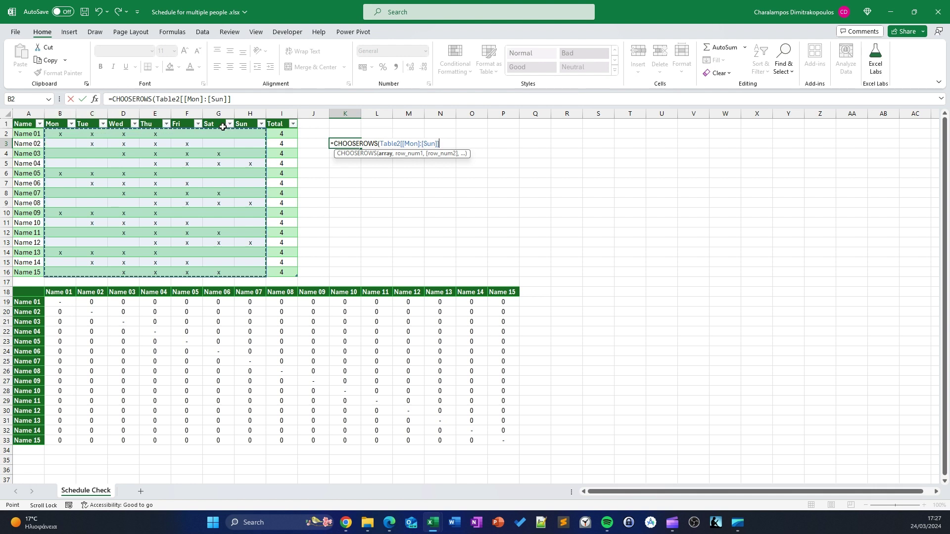
text(,)
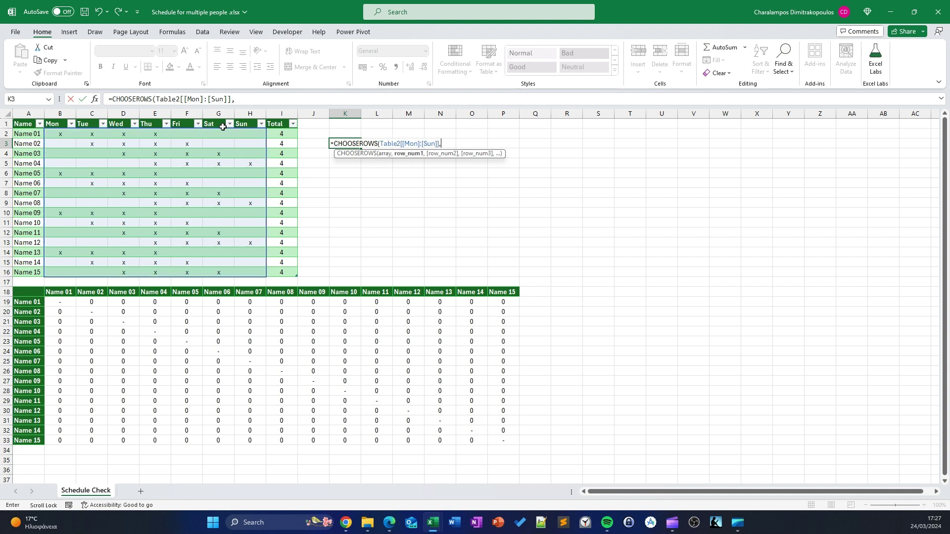
text(1)
text())
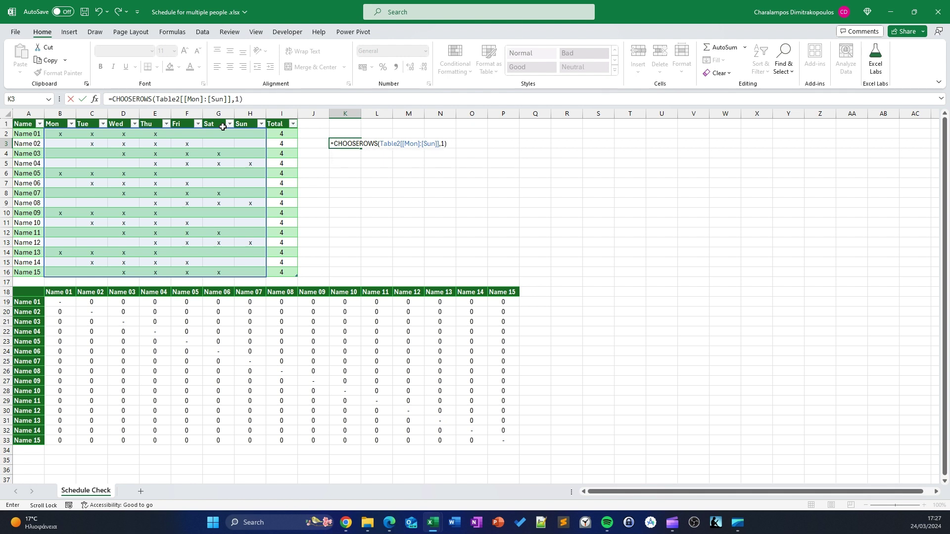
key(Return)
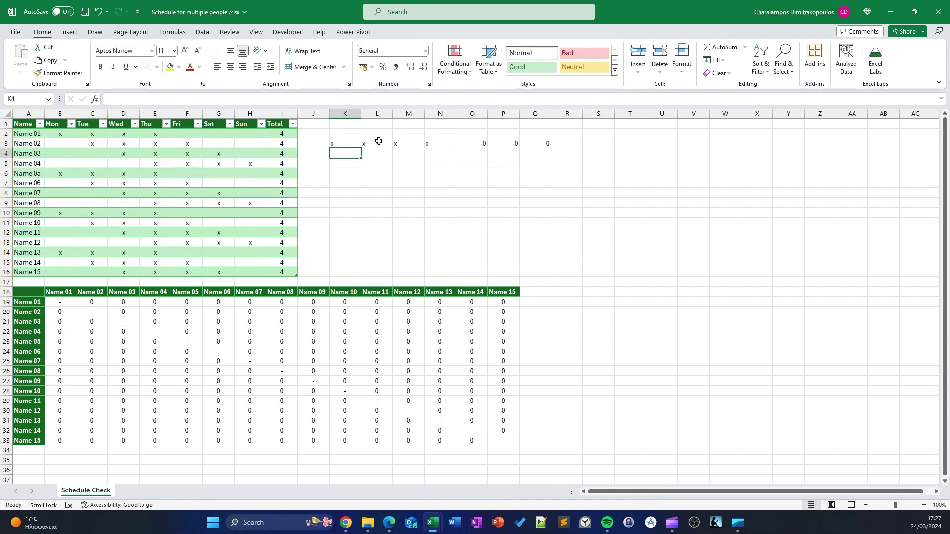
Step: Append ="x" to the K3 formula so Name 01's days show TRUE/FALSE
click(336, 144)
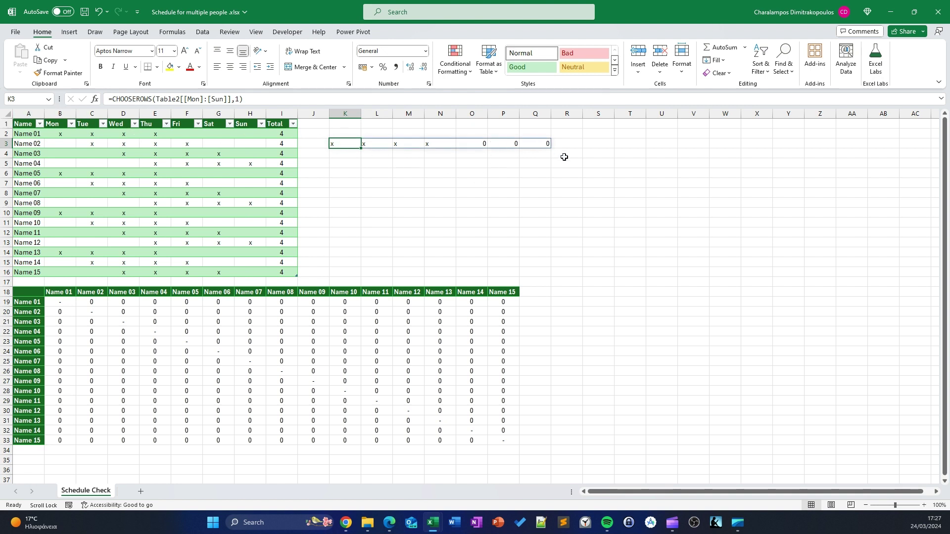
click(264, 100)
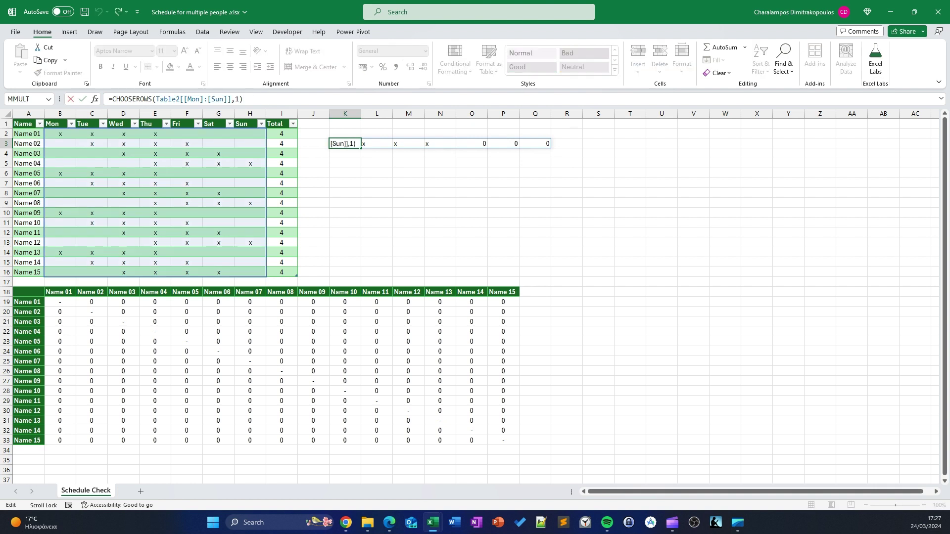
text(=)
text("x)
key(Return)
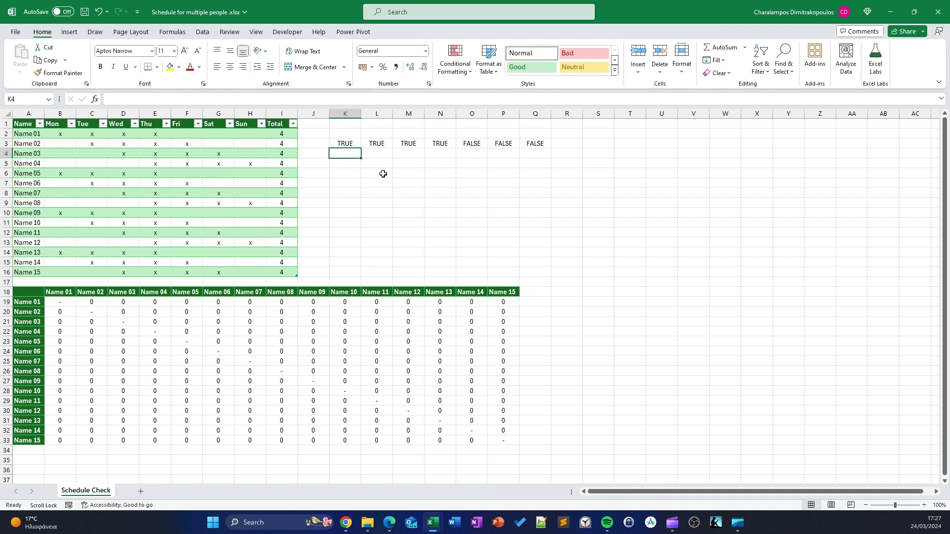
click(341, 143)
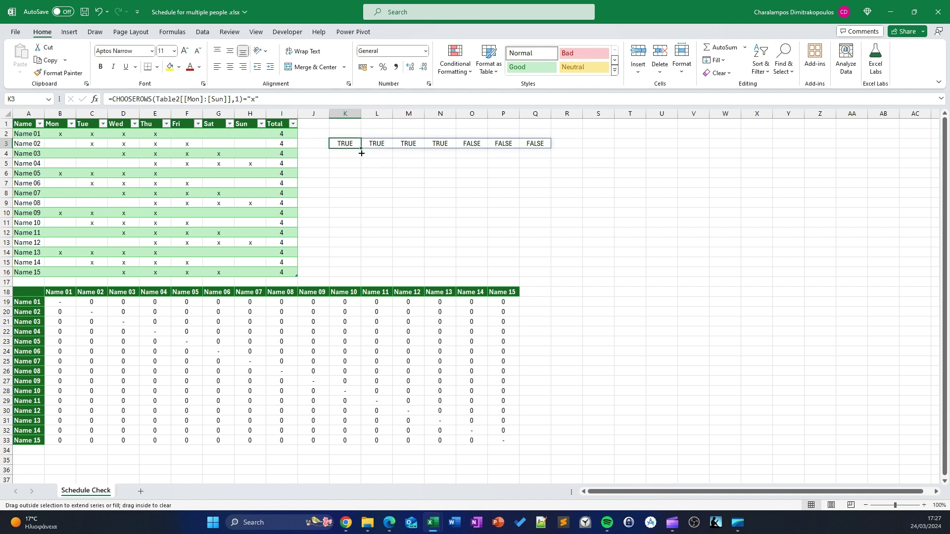
Step: Copy the formula down to K4 and change its row argument to 2 for Name 02
drag(361, 148, 362, 158)
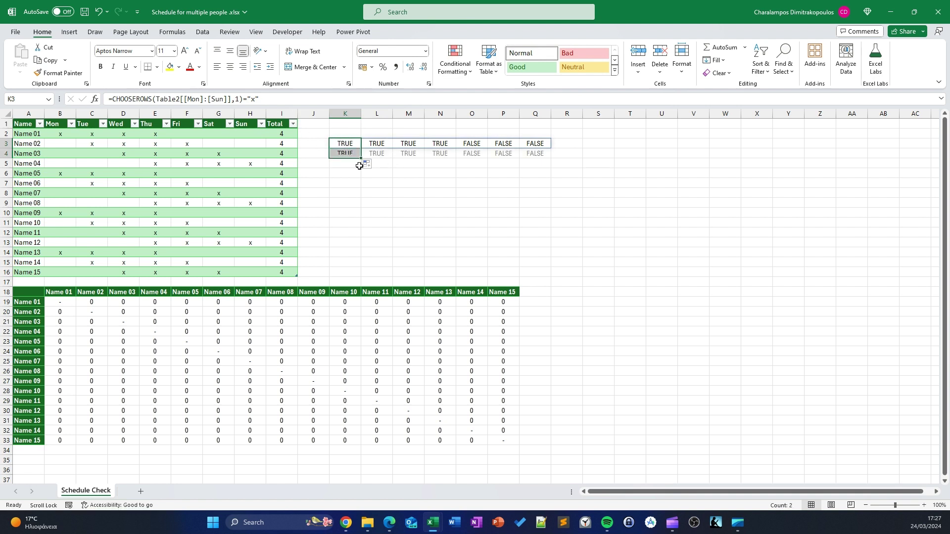
click(236, 99)
double_click(237, 99)
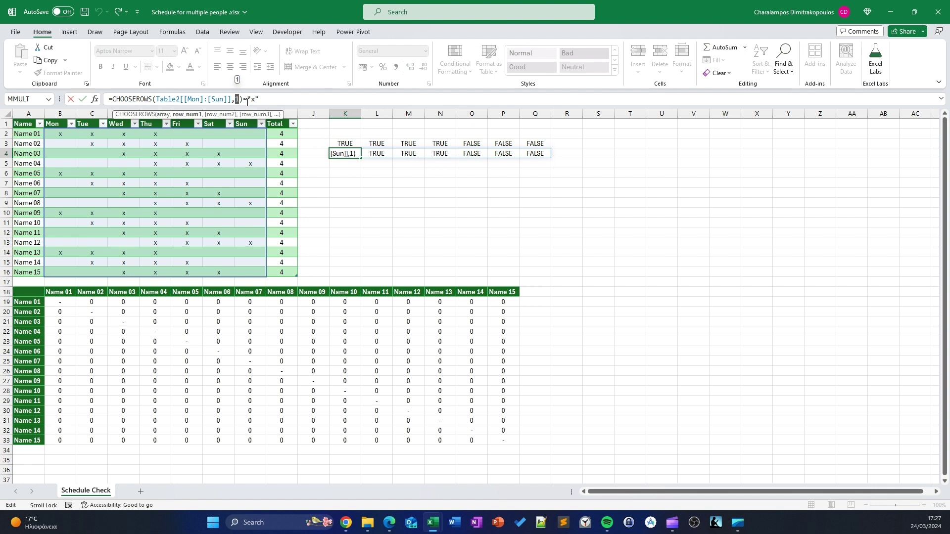
text(2)
key(Return)
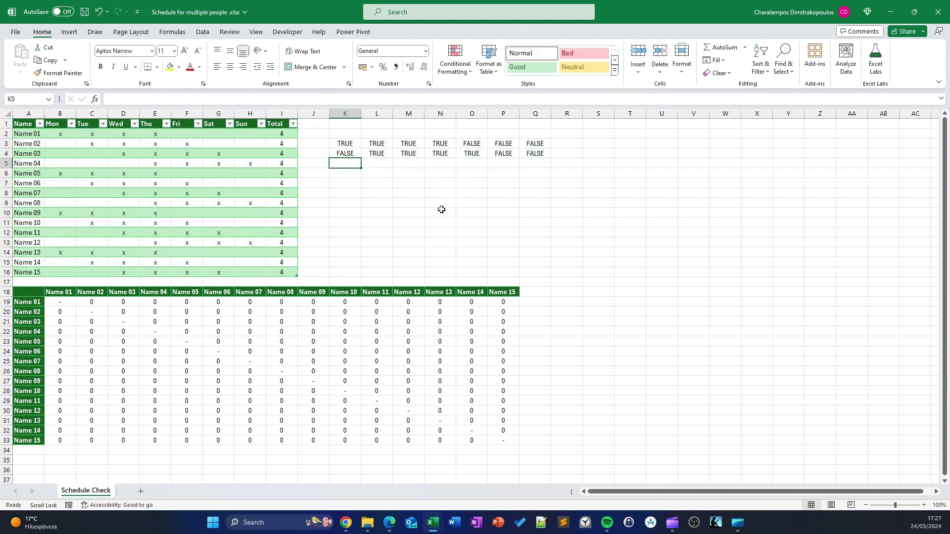
click(372, 181)
key(Down)
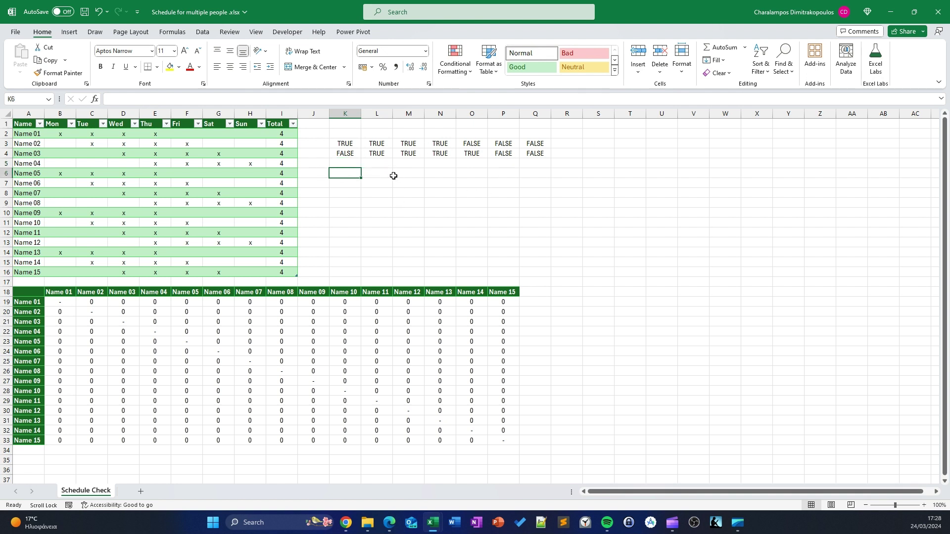
click(351, 163)
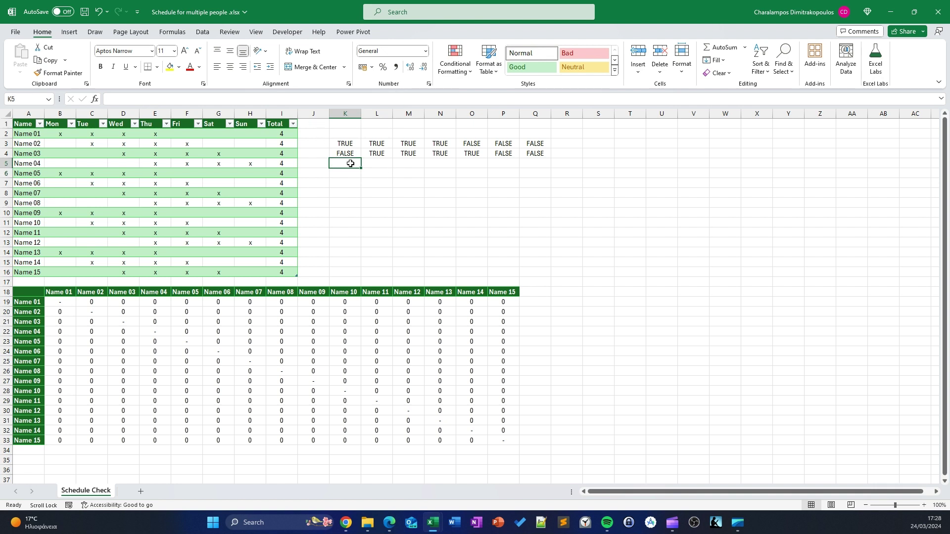
Step: Enter =K3#*K4# in K5 to flag the days both names work
text(=)
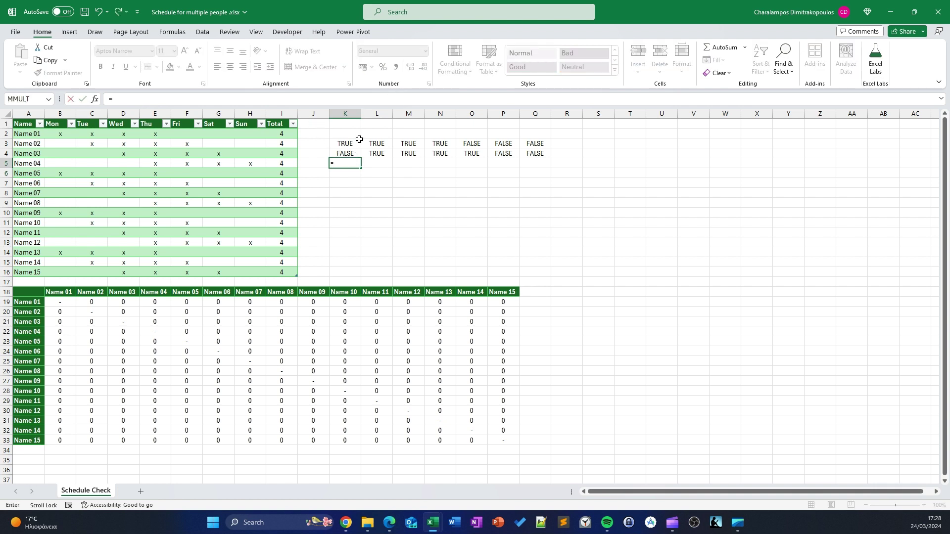
click(342, 143)
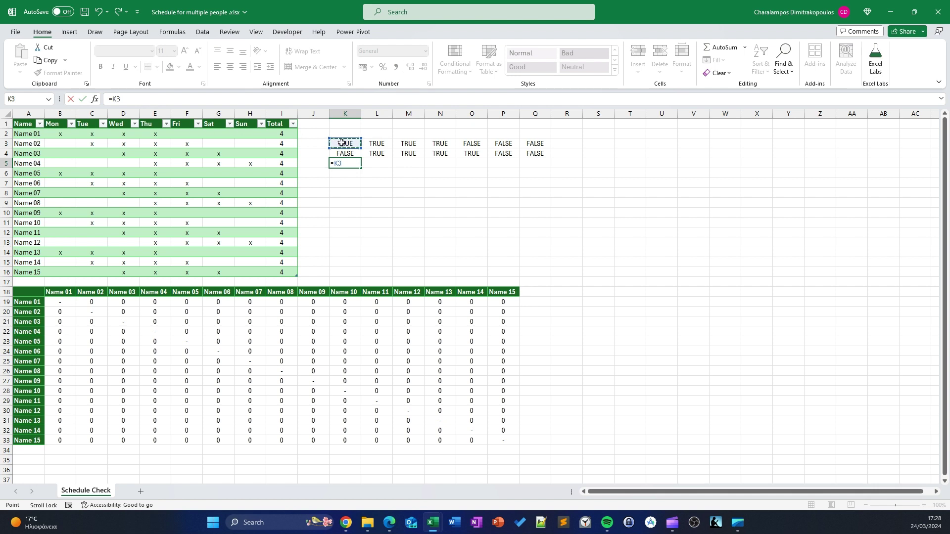
drag(342, 142, 536, 144)
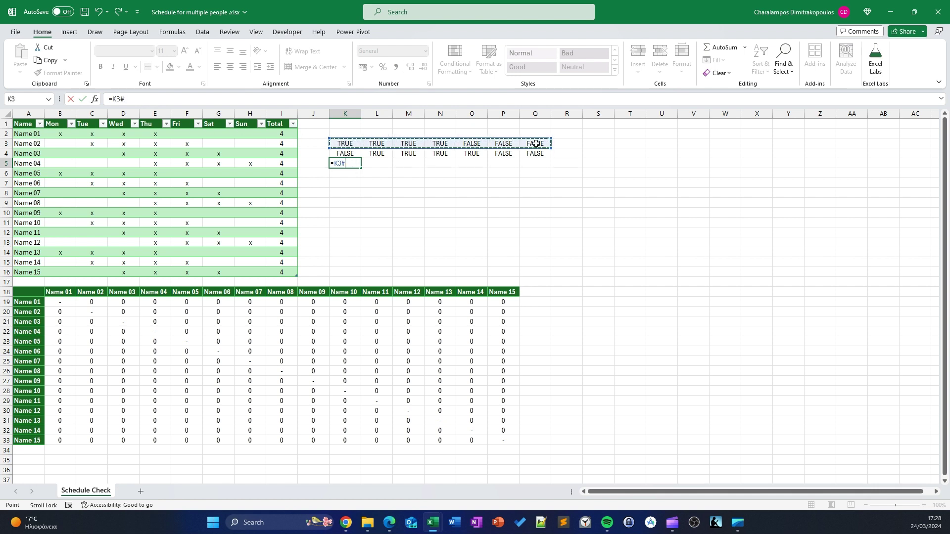
click(171, 97)
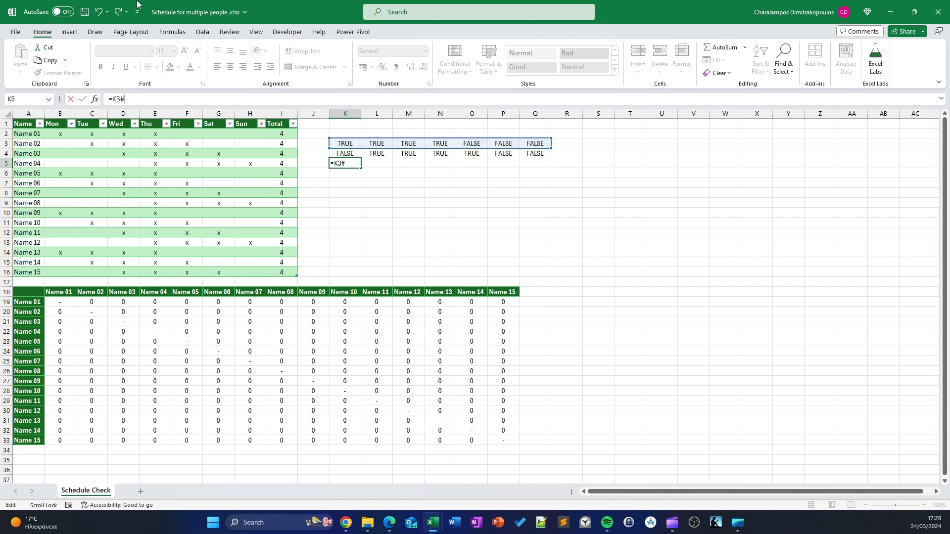
text(*)
drag(346, 154, 537, 153)
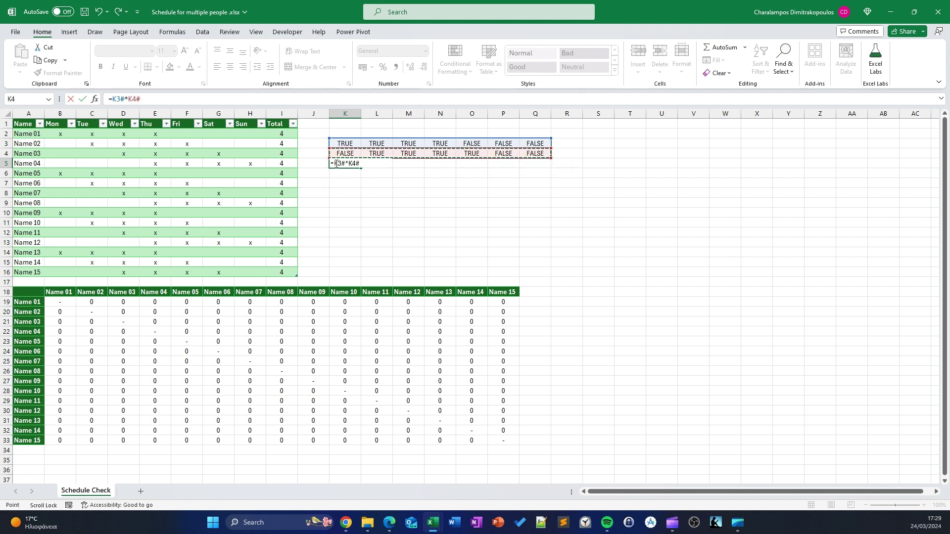
key(Return)
Step: Review the K5:Q5 results, reading 0 1 1 1 0 0 0 for Tue–Thu overlap
click(494, 205)
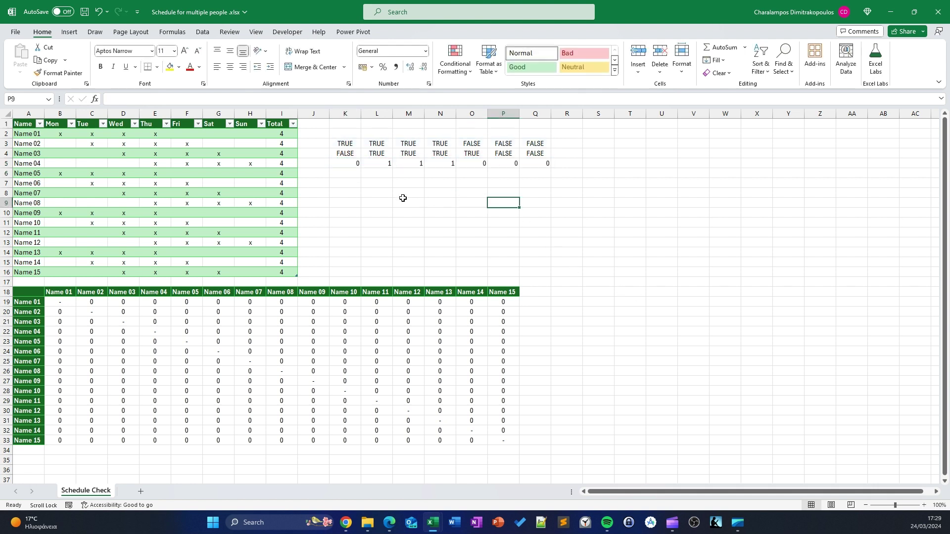
click(340, 164)
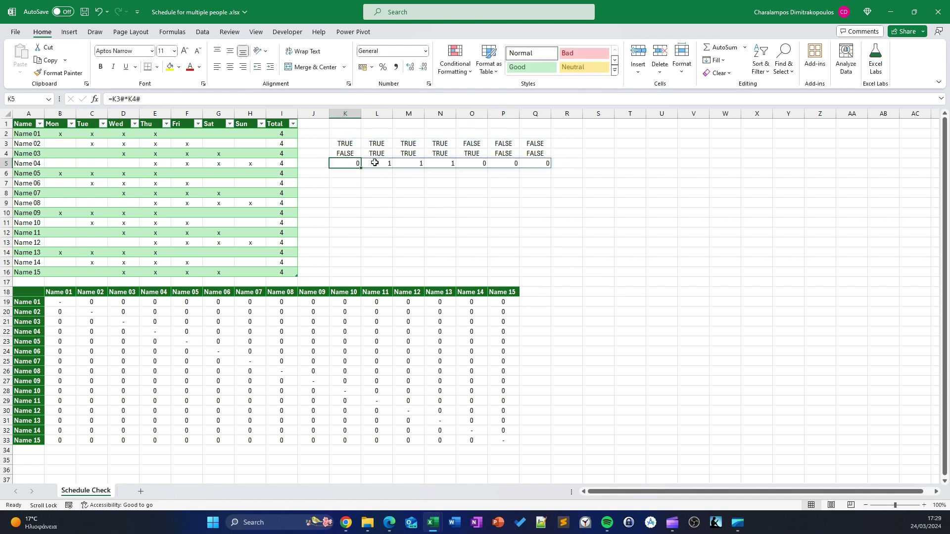
click(374, 163)
click(404, 163)
click(439, 164)
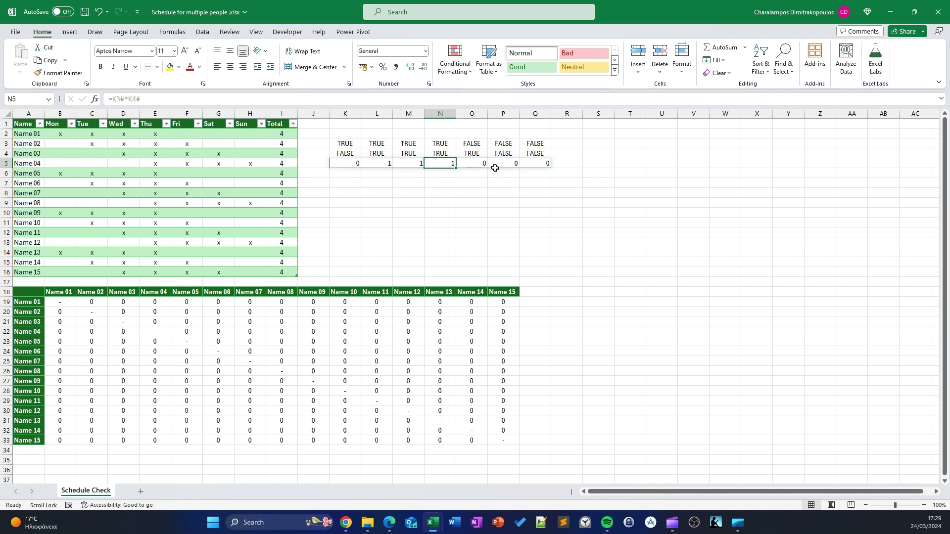
click(350, 173)
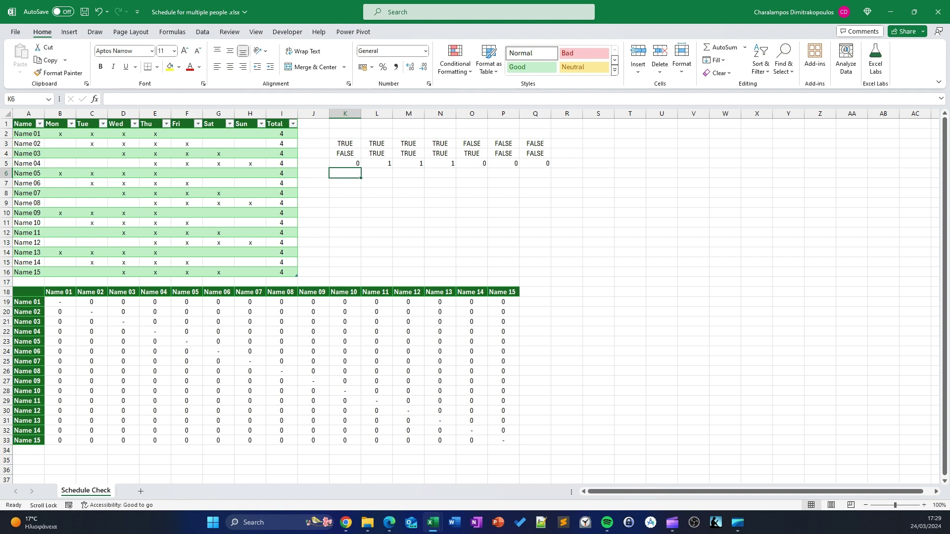
Step: Enter =SUM(K5#) in R5, totalling 3 shared days for Name 01 and Name 02
click(570, 164)
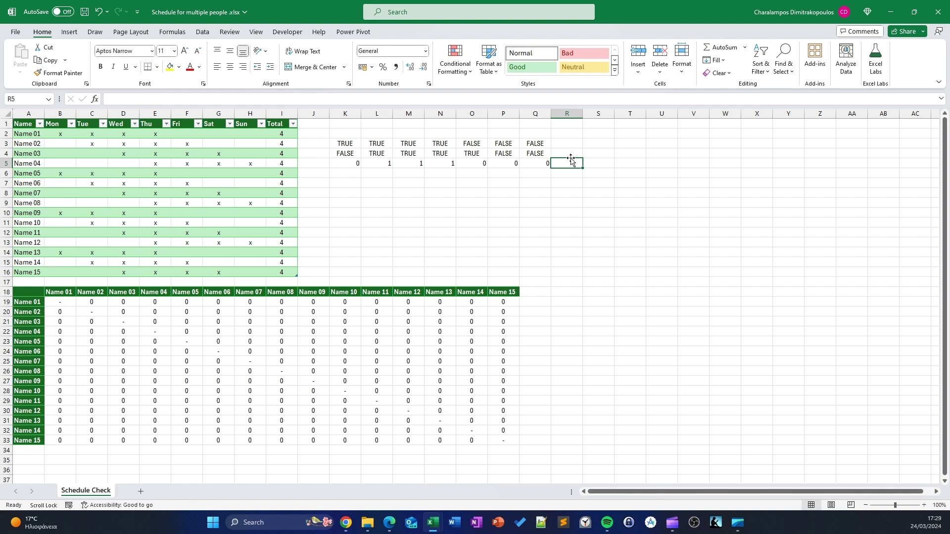
key(Down)
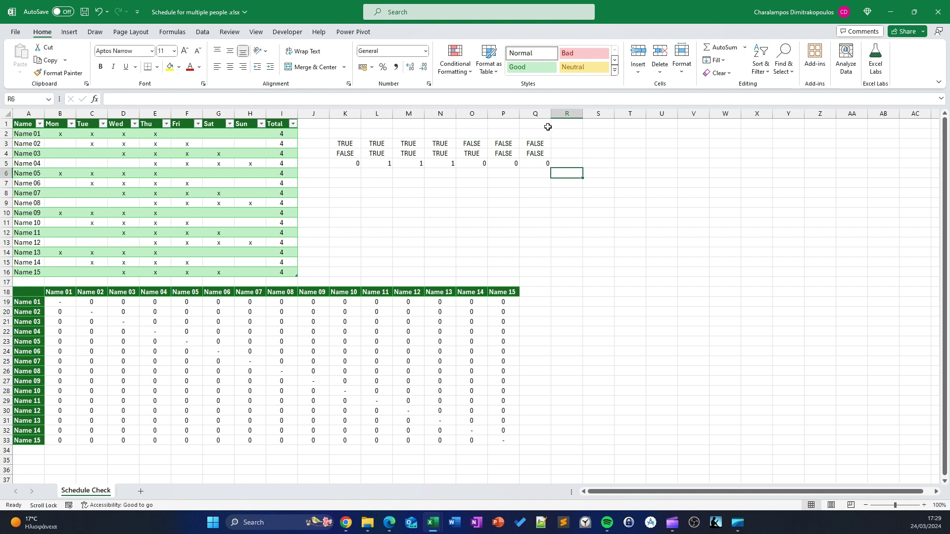
click(568, 158)
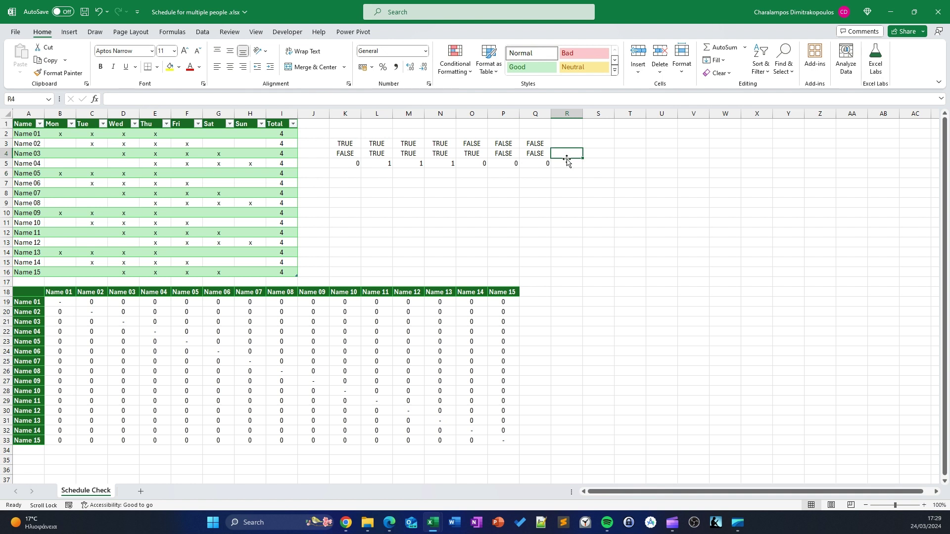
click(557, 163)
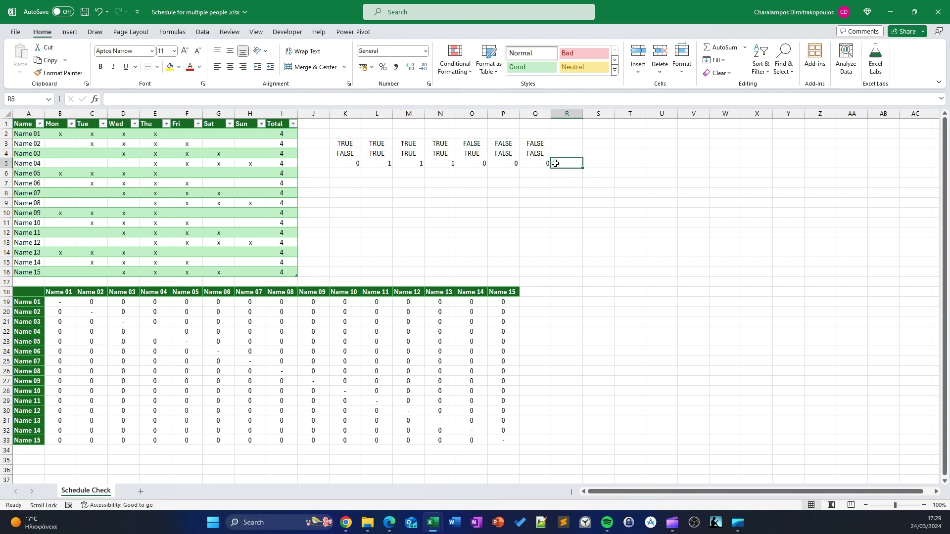
text(=')
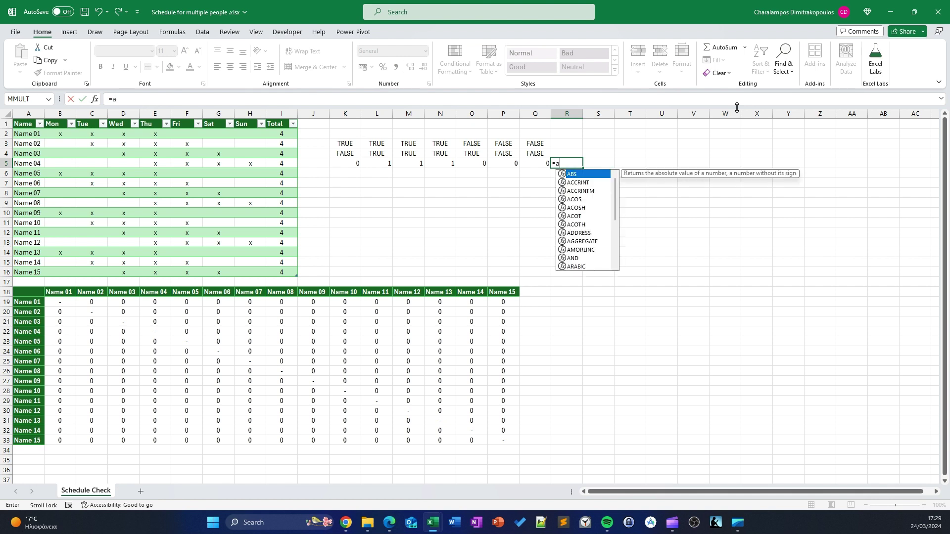
text(s)
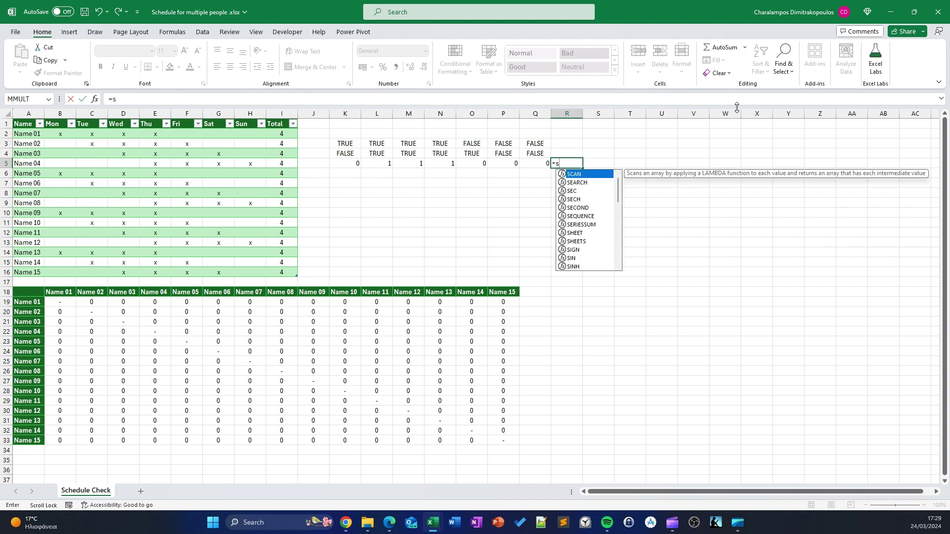
text(um)
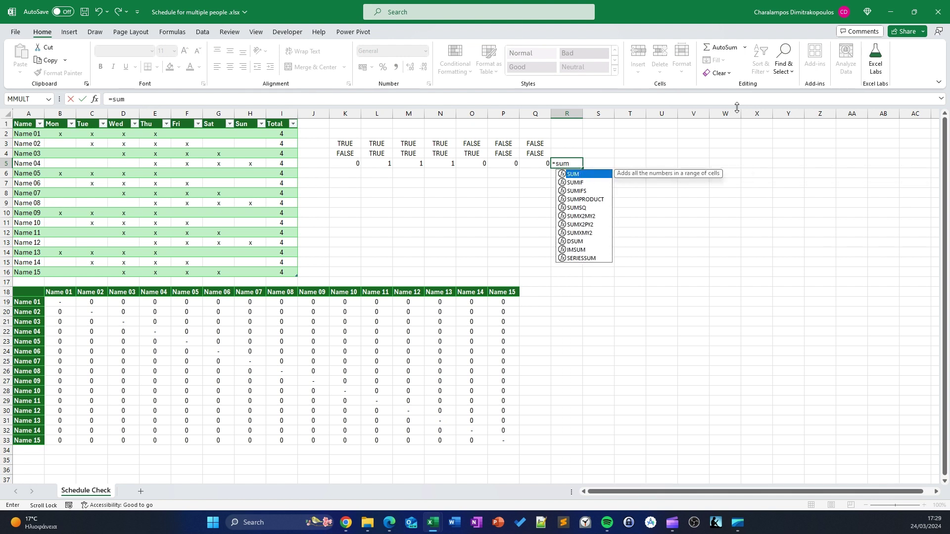
key(Tab)
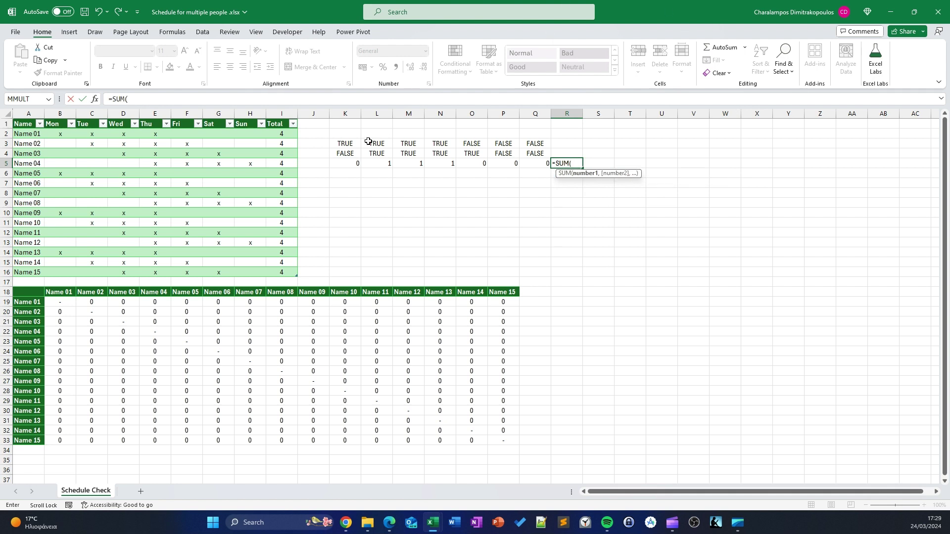
click(347, 162)
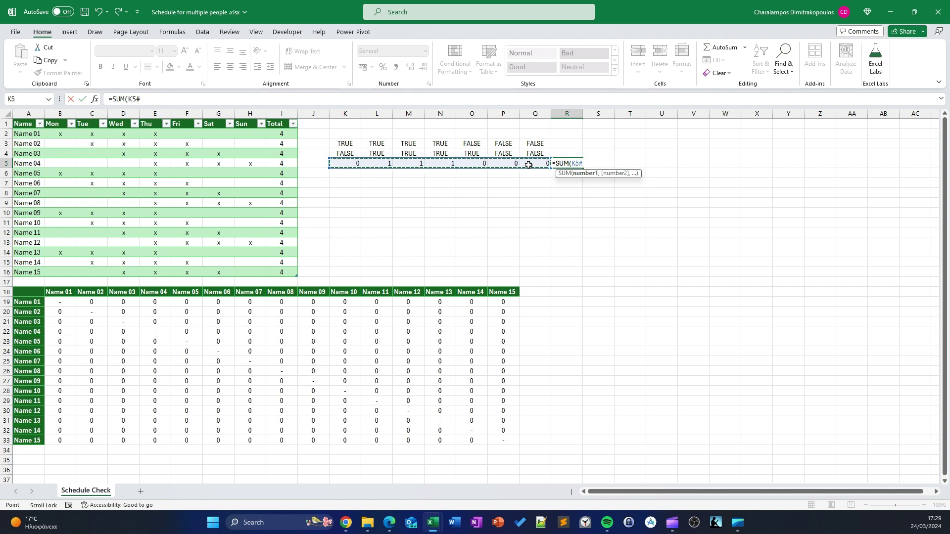
text())
key(Return)
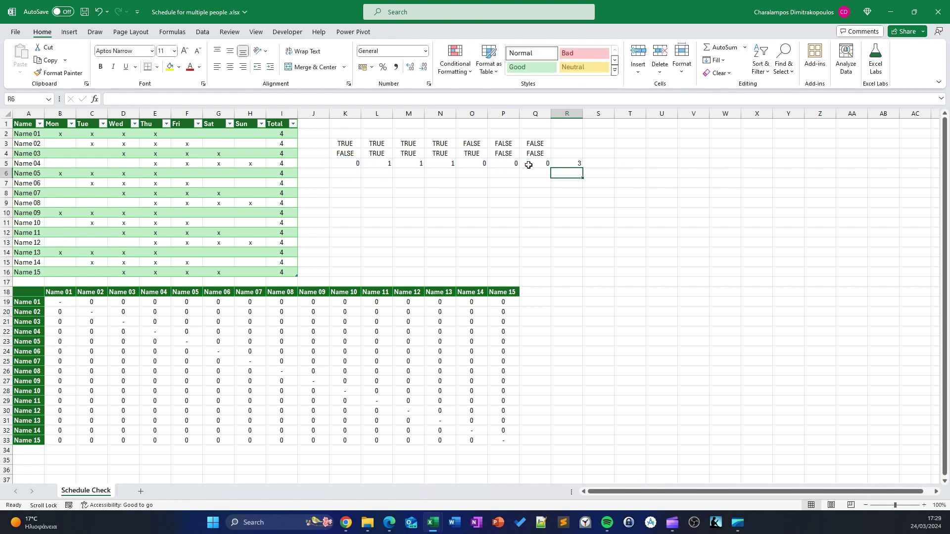
click(578, 164)
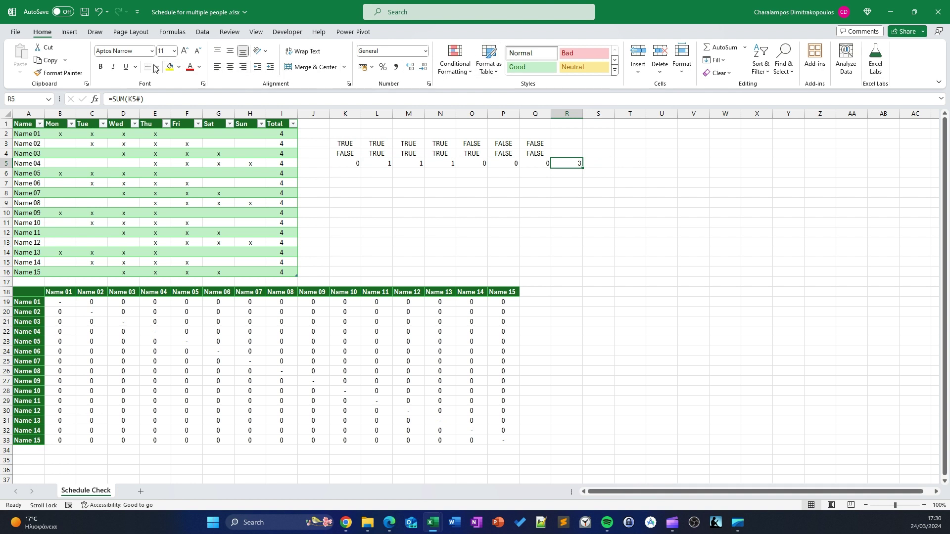
click(402, 213)
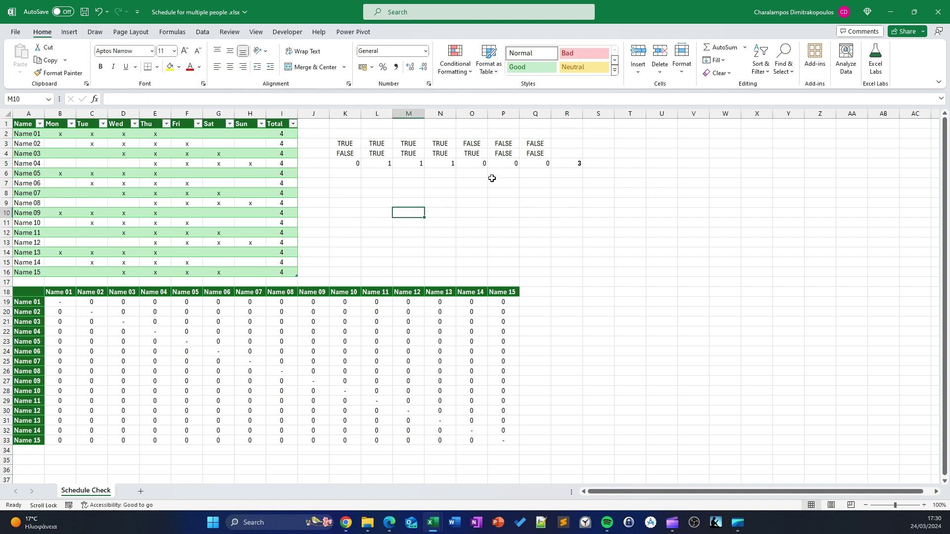
click(341, 165)
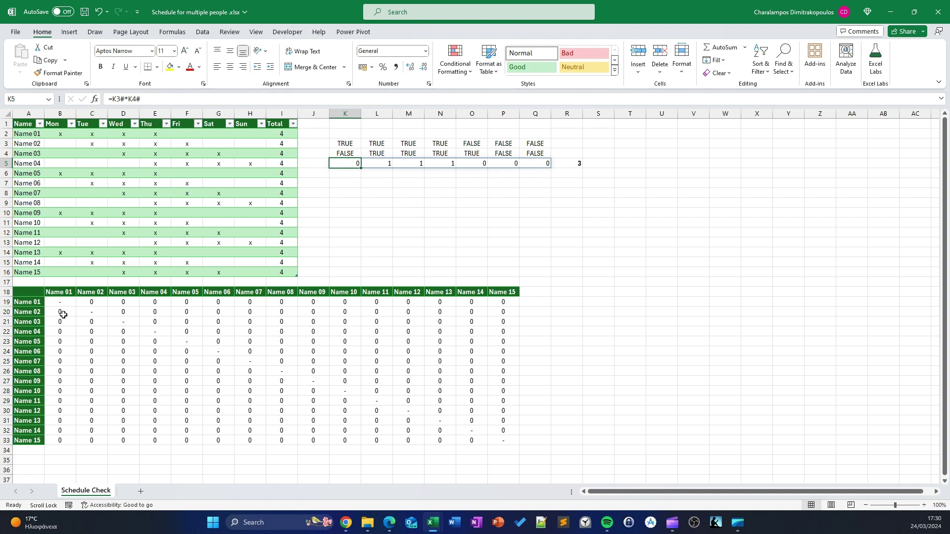
Step: Recommit the edited B19 formula so B19:P33 shows each pair's shared-day count, e.g. 3
click(70, 300)
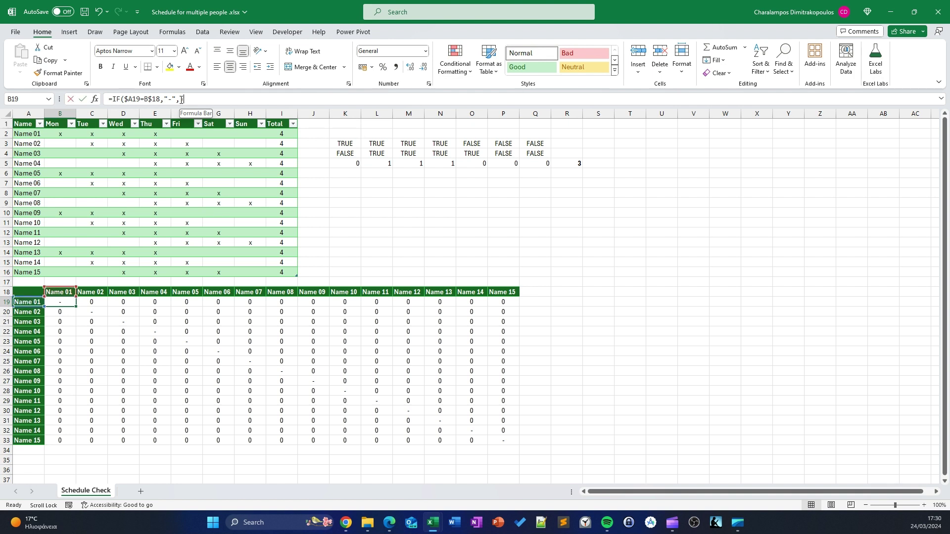
click(182, 99)
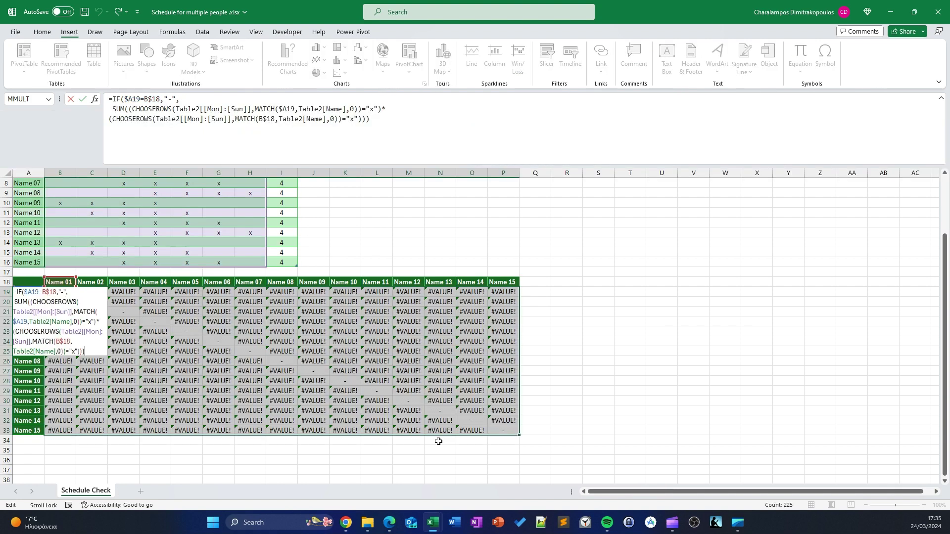
key(ctrl+Return)
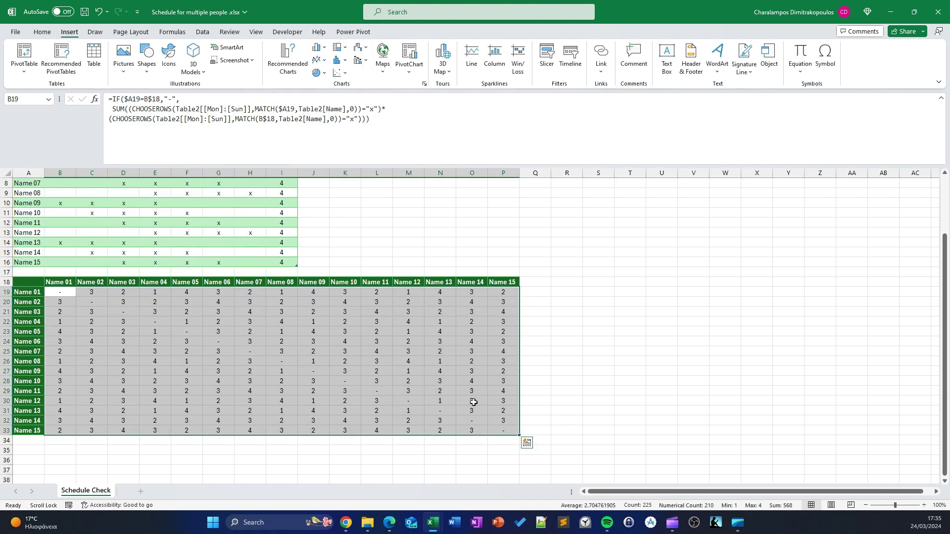
scroll(490, 410, up, 1)
scroll(493, 410, up, 2)
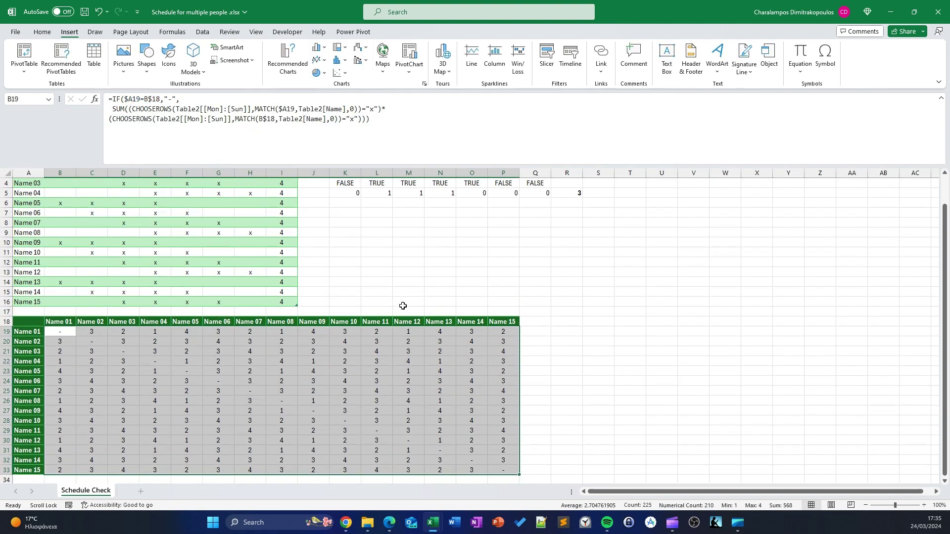
scroll(398, 292, down, 2)
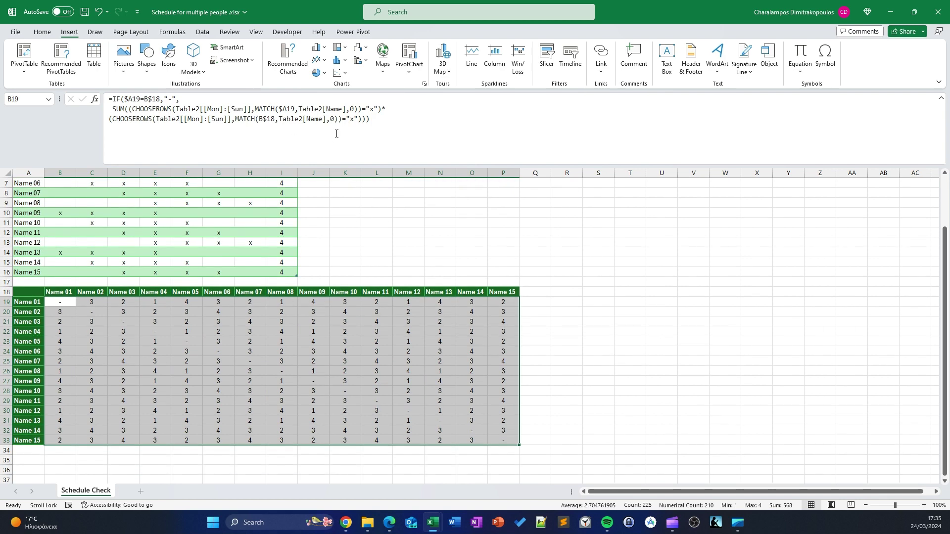
scroll(149, 347, up, 1)
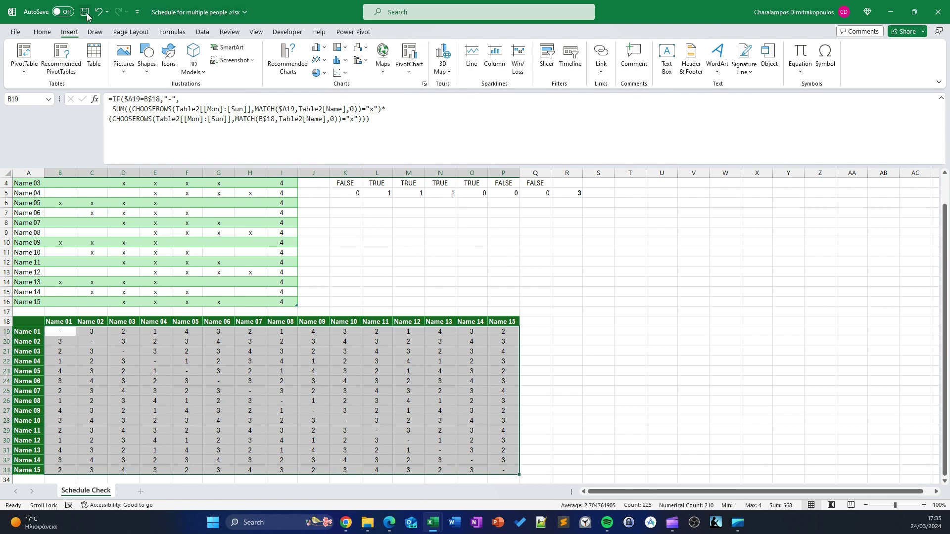
Step: Add a Greater Than 3 rule to the B19:P33 matrix with light red fill and dark red text
click(31, 30)
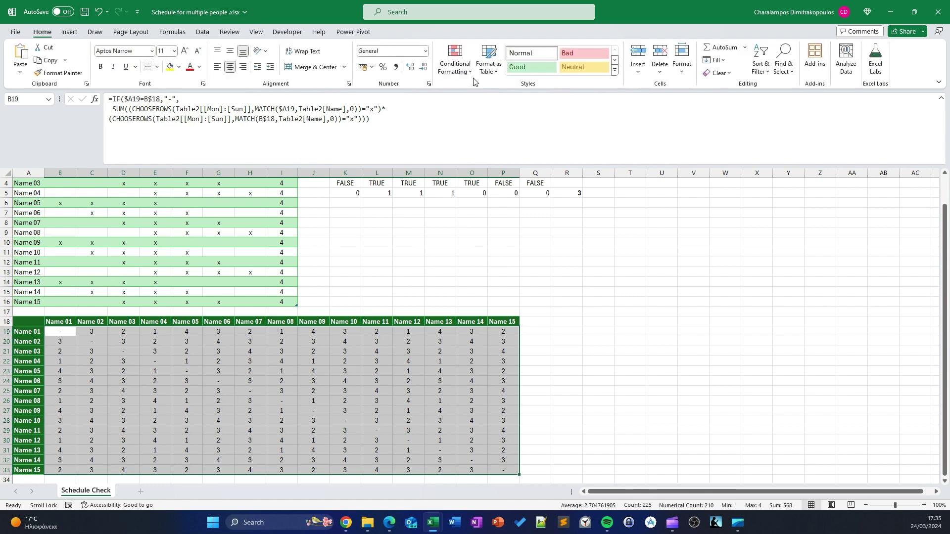
click(455, 62)
mouse_move(486, 91)
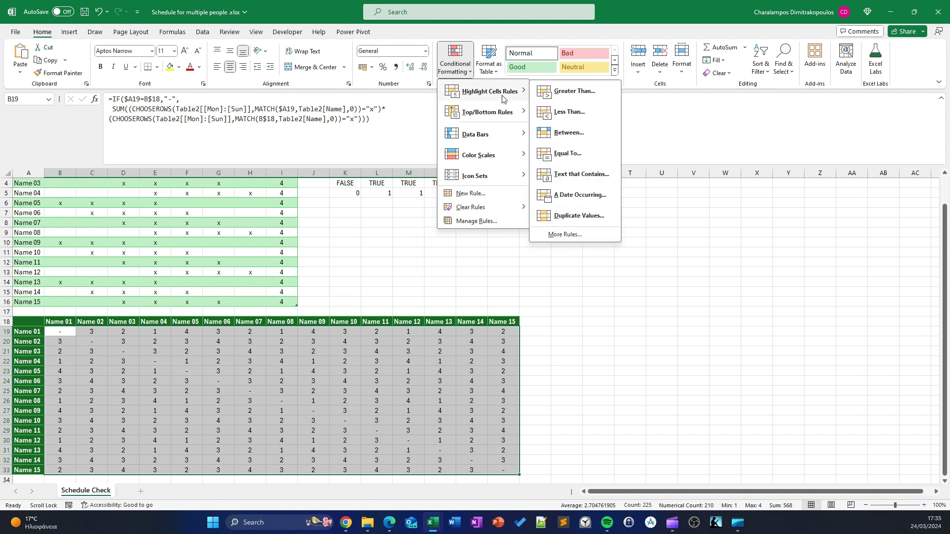
click(564, 91)
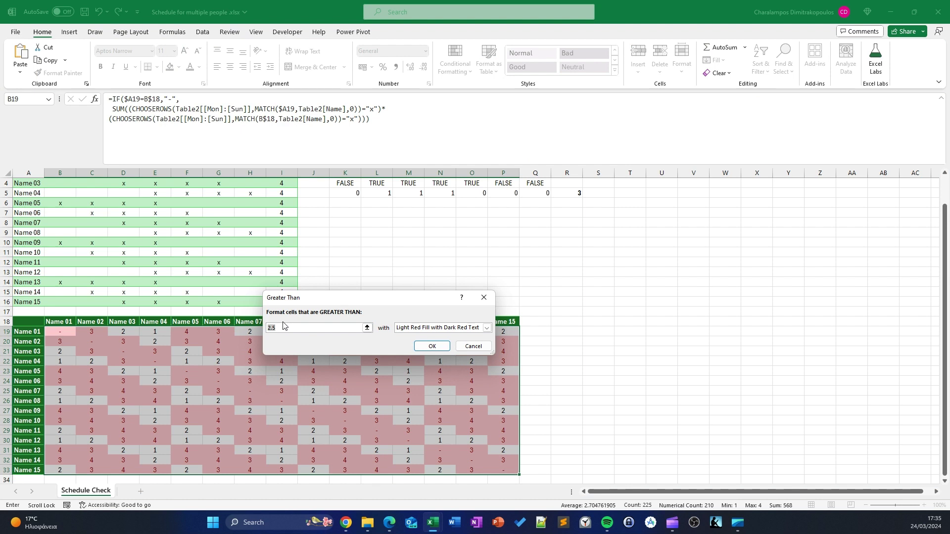
text(4)
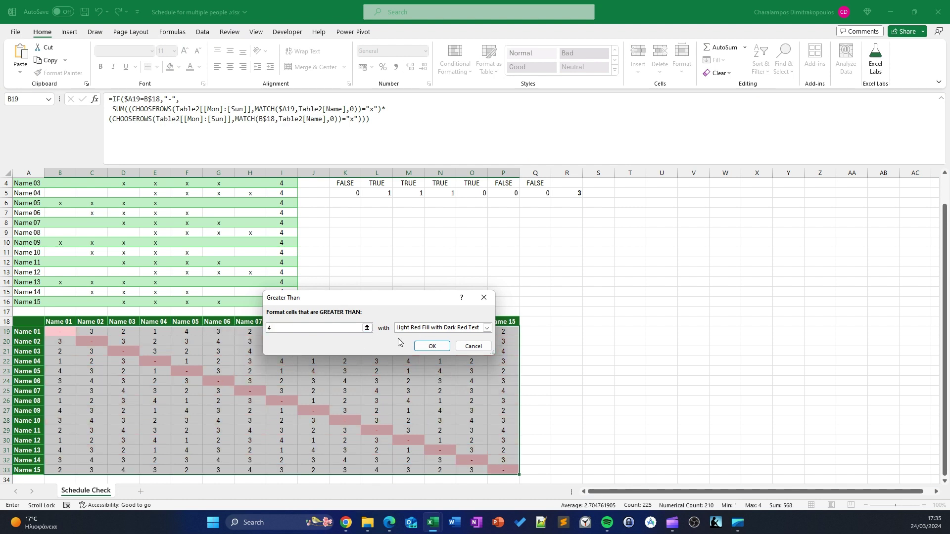
key(BackSpace)
text(3)
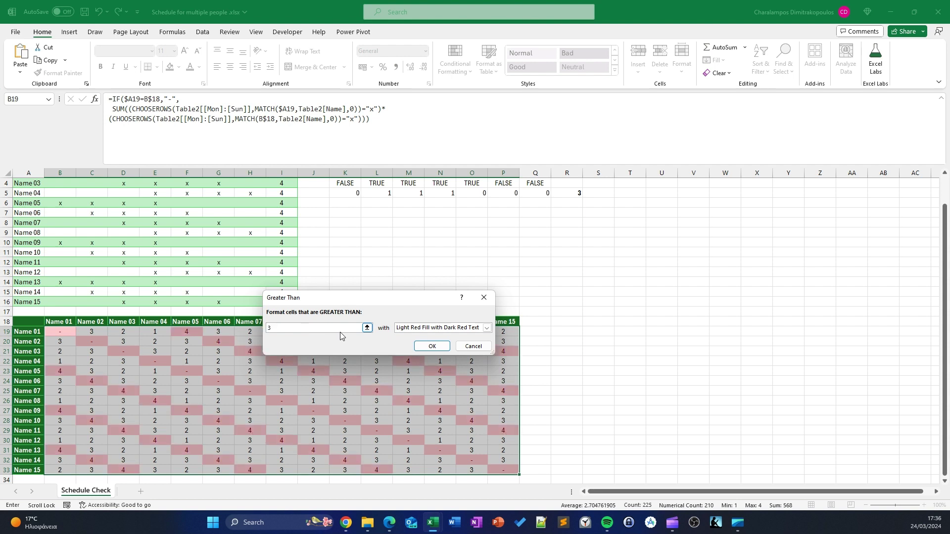
click(431, 346)
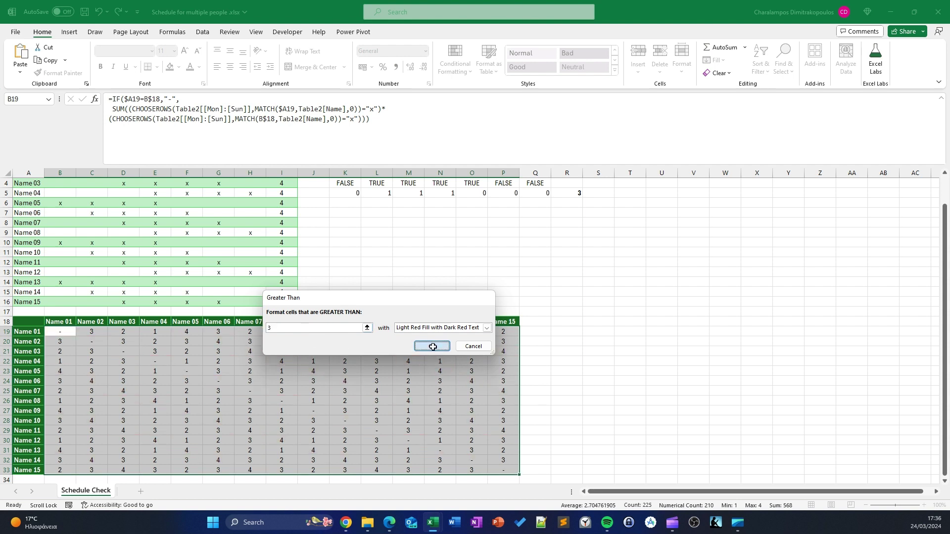
click(229, 390)
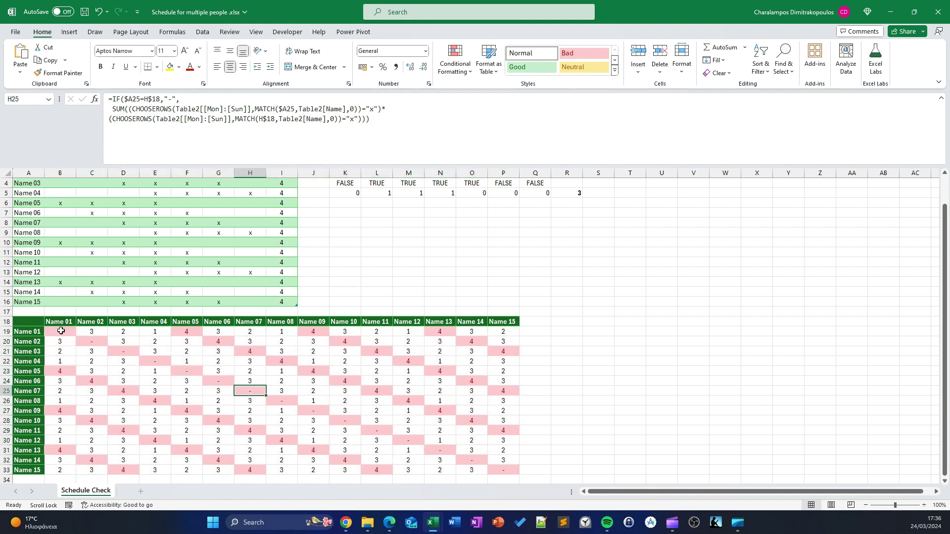
mouse_move(60, 331)
mouse_down()
mouse_move(387, 483)
mouse_move(503, 440)
mouse_up()
Step: Add an Equal To '-' rule that gives the matrix's diagonal dash cells a custom light grey fill
scroll(463, 283, up, 2)
click(455, 60)
mouse_move(490, 91)
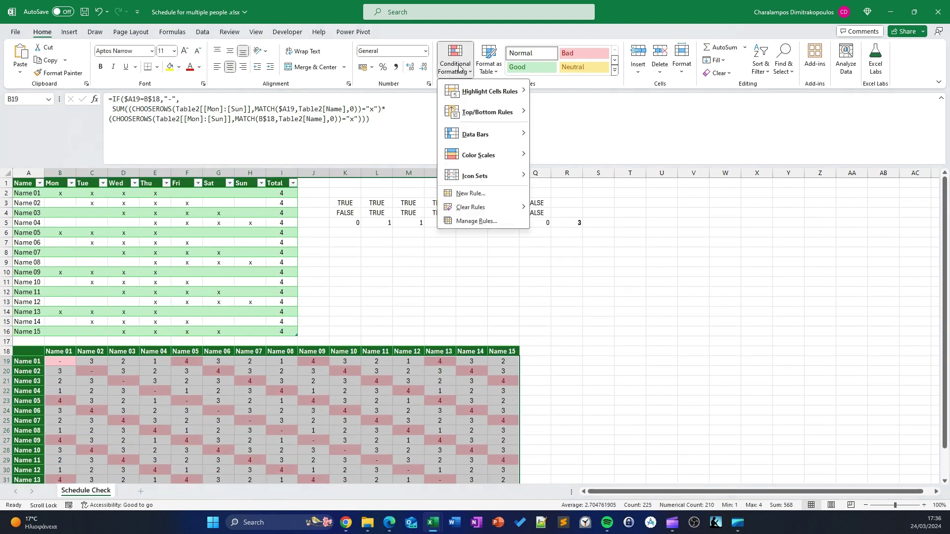
click(568, 153)
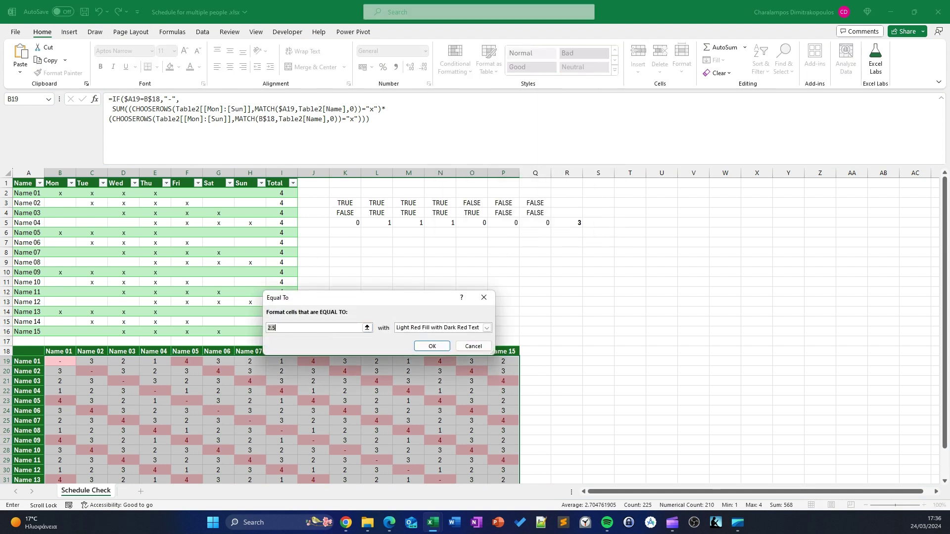
key(Scroll_Lock)
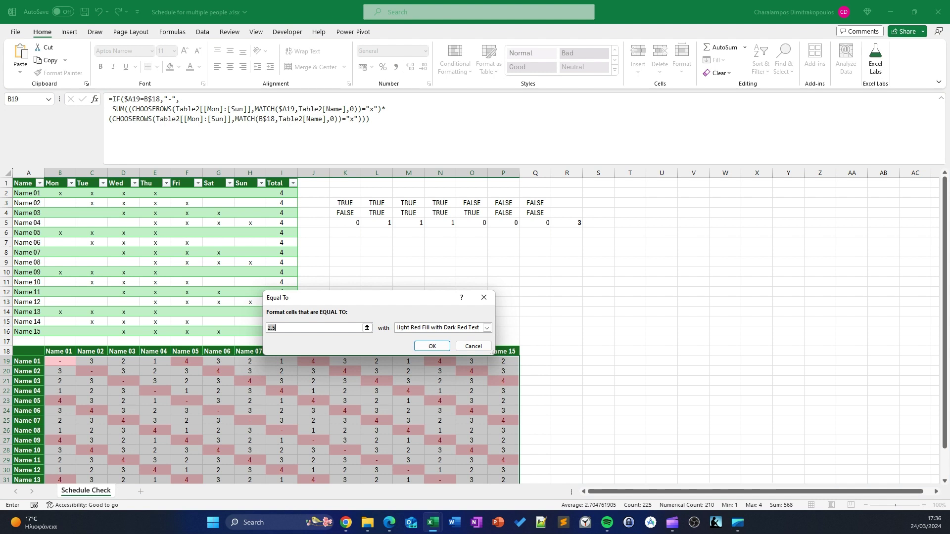
text(-)
key(Scroll_Lock)
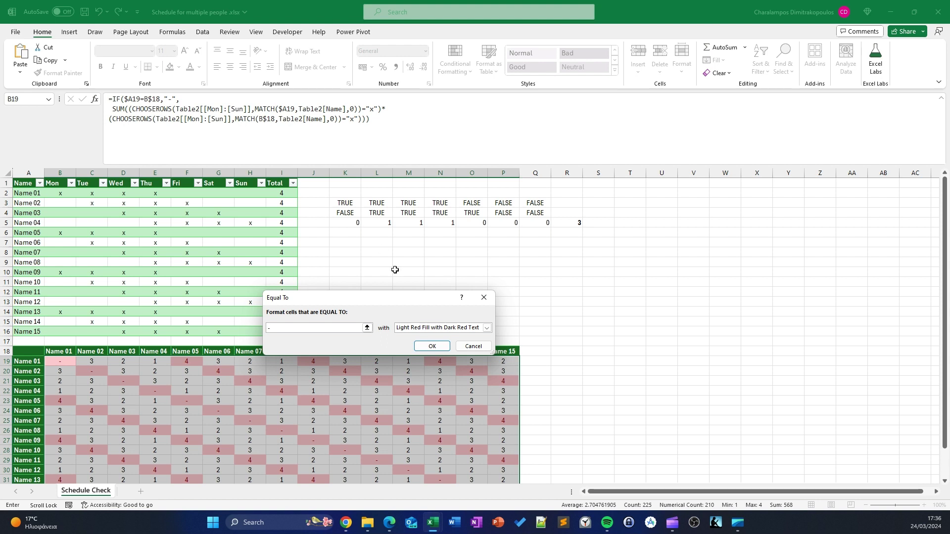
click(487, 328)
click(444, 376)
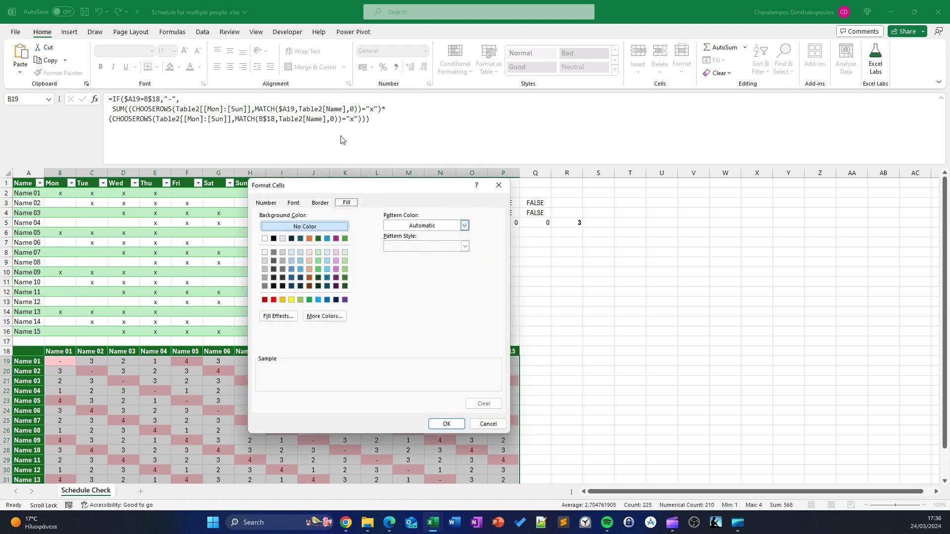
click(283, 238)
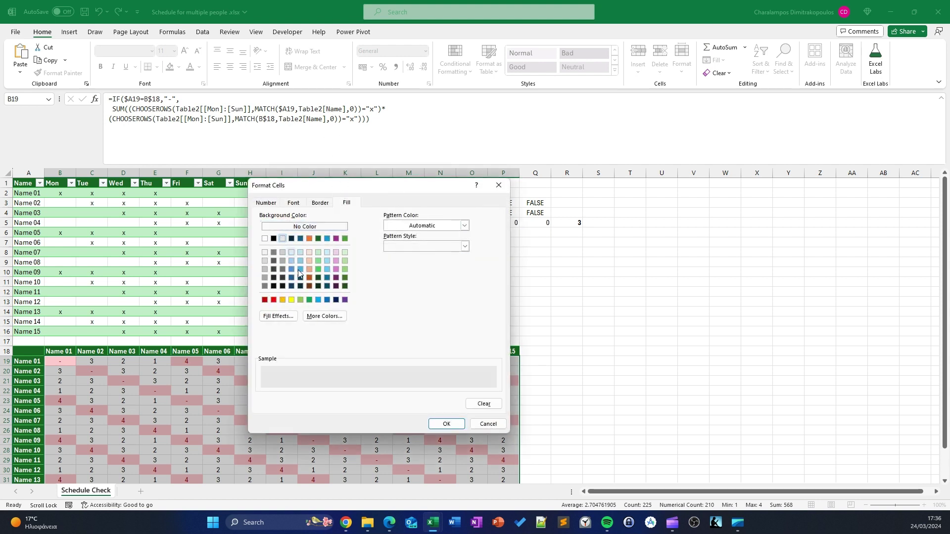
click(447, 424)
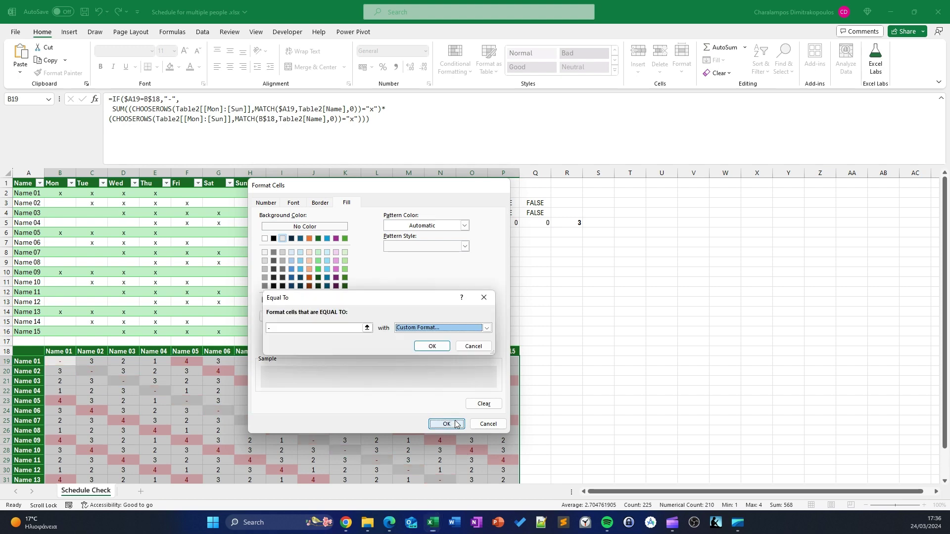
click(437, 346)
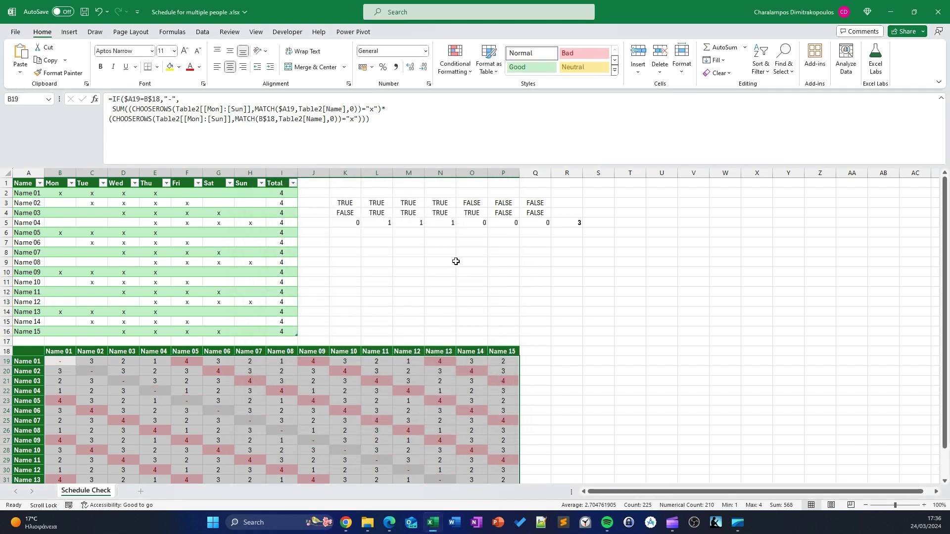
scroll(457, 260, down, 3)
click(713, 358)
scroll(506, 335, up, 3)
scroll(507, 335, down, 3)
Step: Delete the helper TRUE/FALSE and overlap-count values in K2:S7 beside the schedule
scroll(445, 316, up, 3)
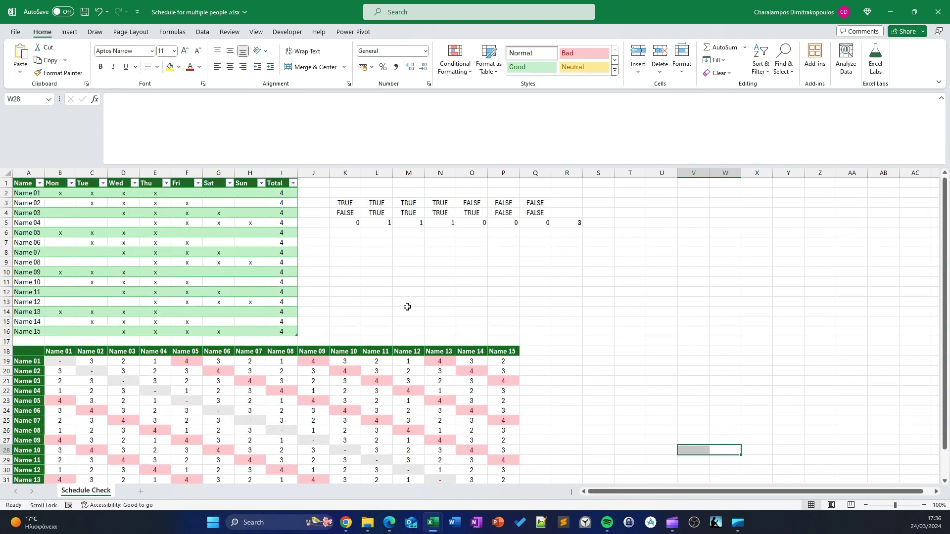
drag(332, 193, 583, 245)
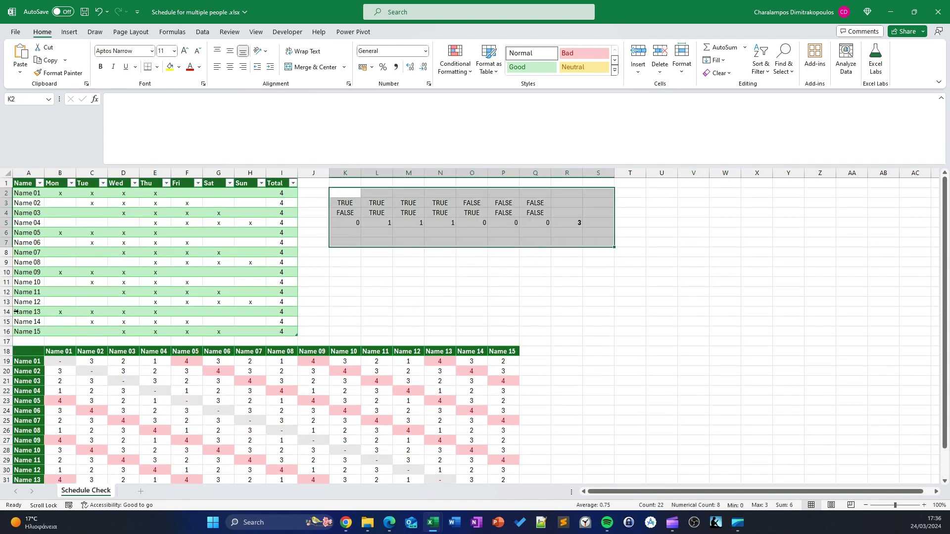
text(0)
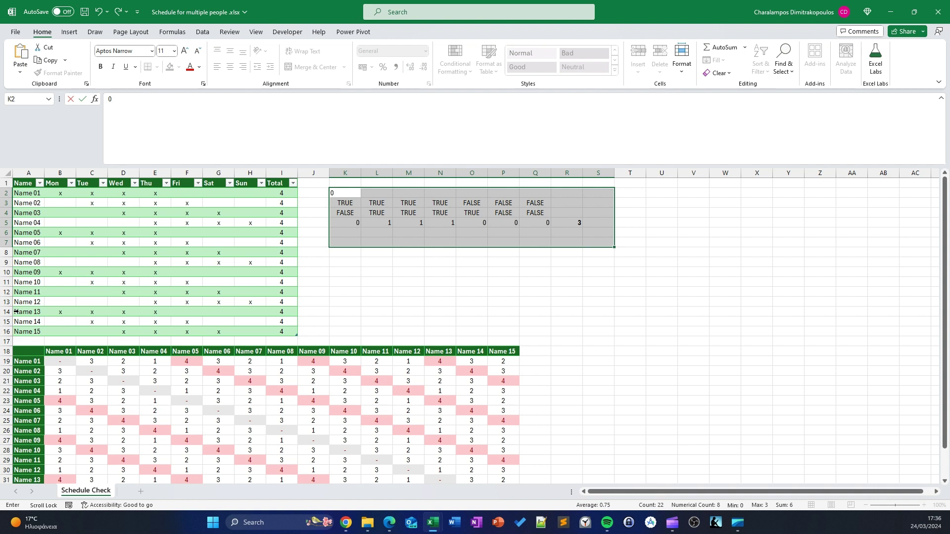
key(Escape)
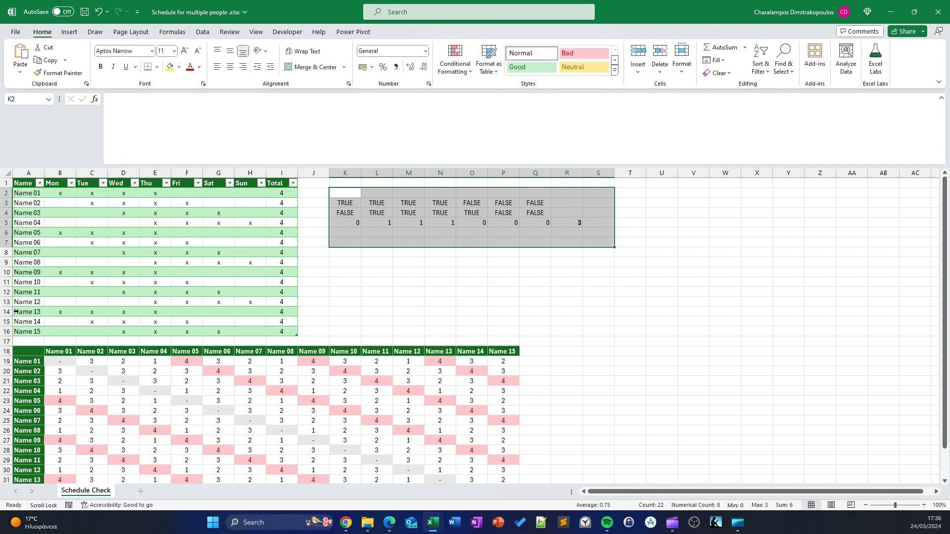
key(BackSpace)
key(Escape)
text(0)
key(Escape)
key(Delete)
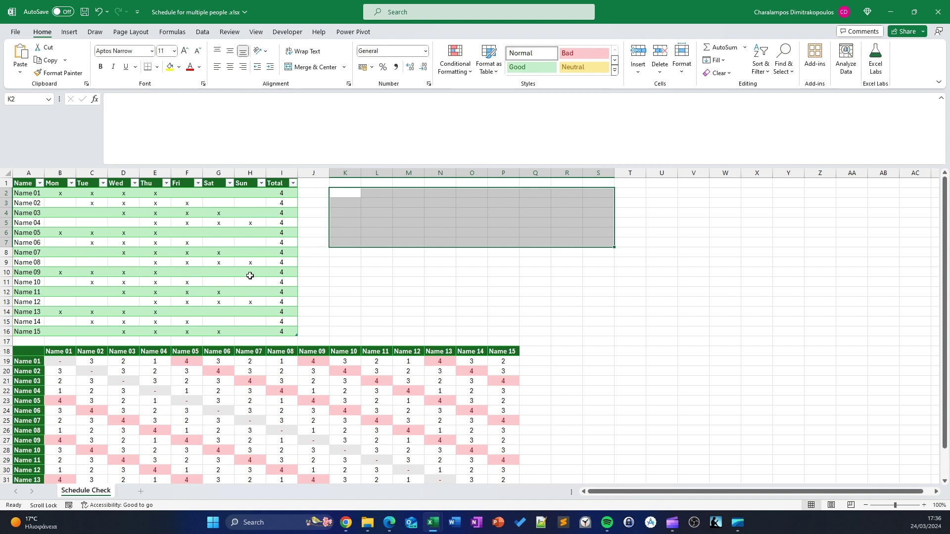
click(28, 173)
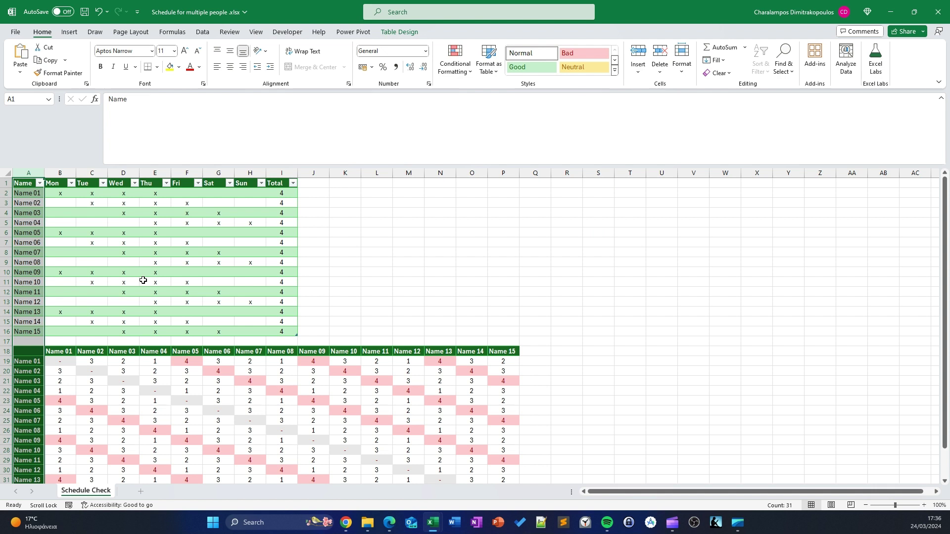
Step: Insert two blank columns before the schedule table
text(+)
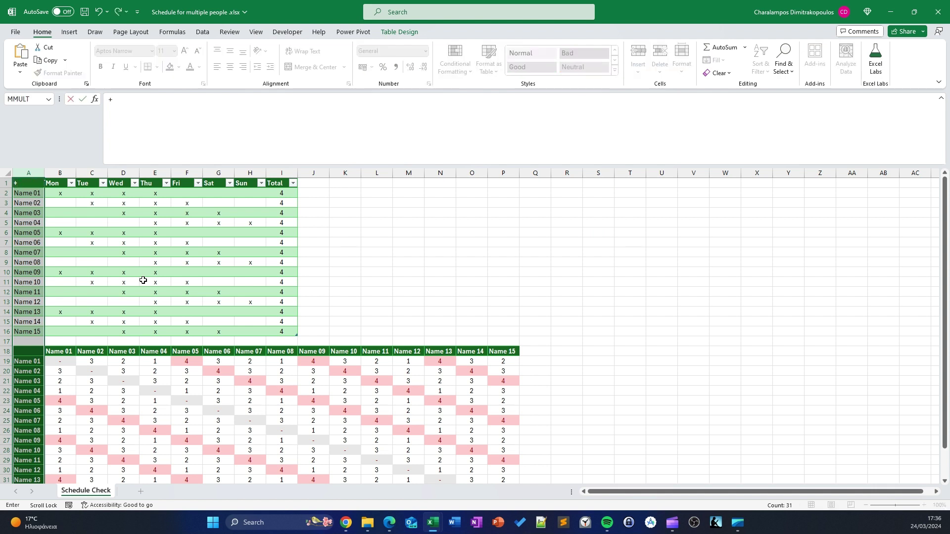
key(Escape)
key(ctrl+shift+plus)
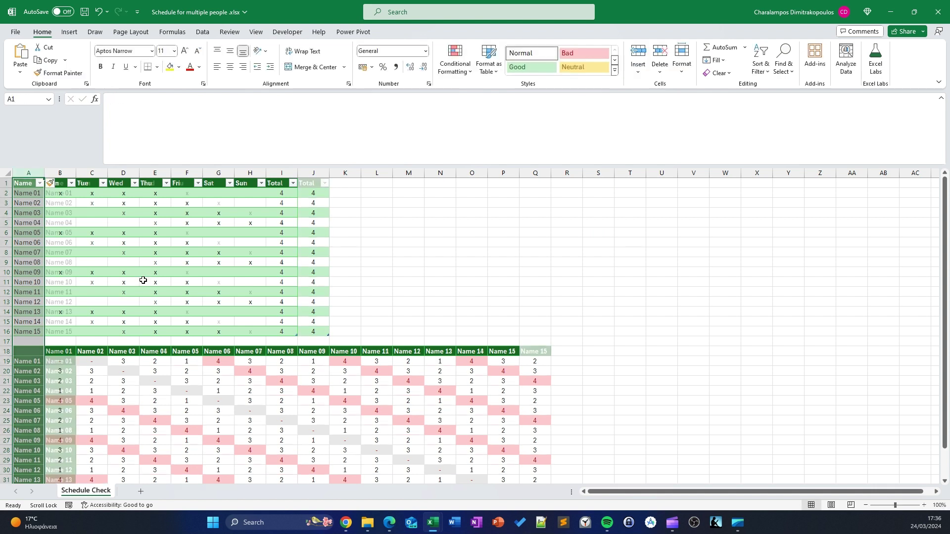
key(ctrl+shift+plus)
Step: Set column B's width to 3 to leave a thin gap
click(57, 173)
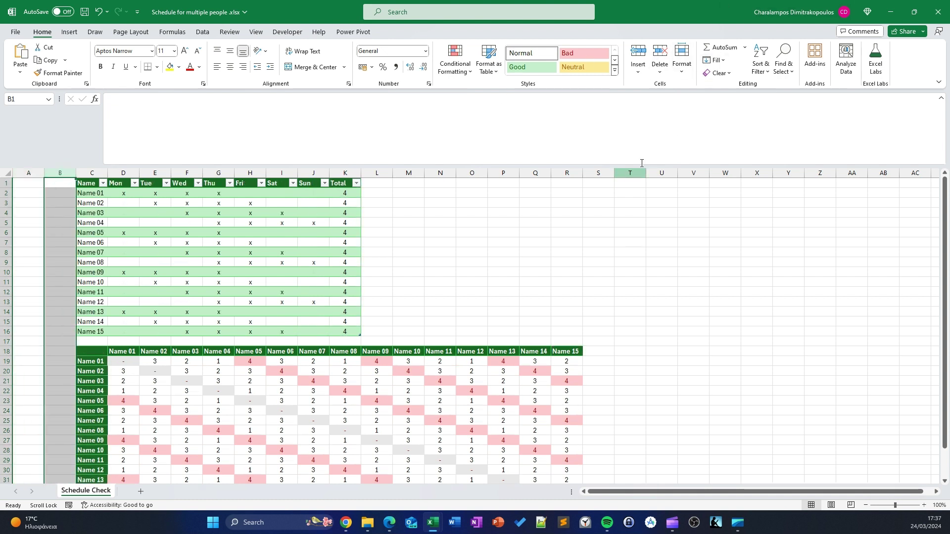
click(686, 75)
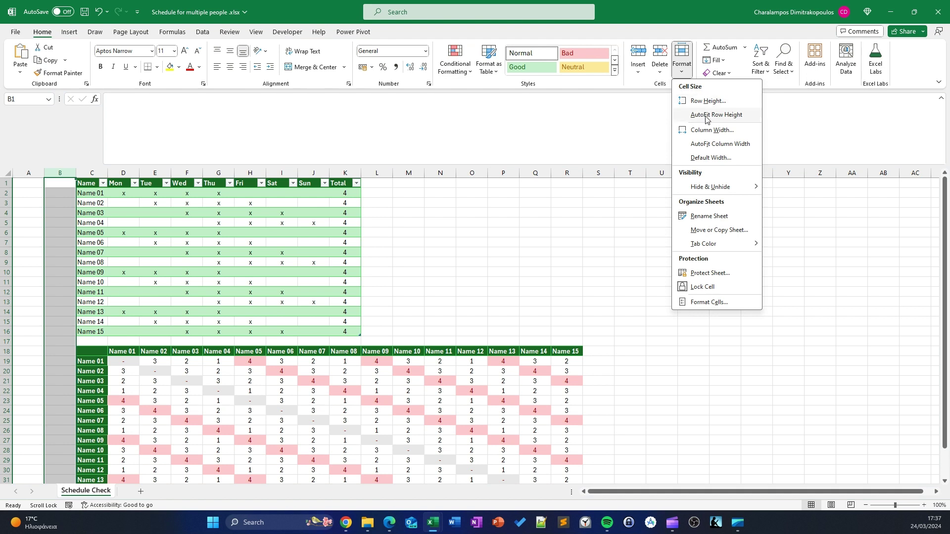
click(711, 131)
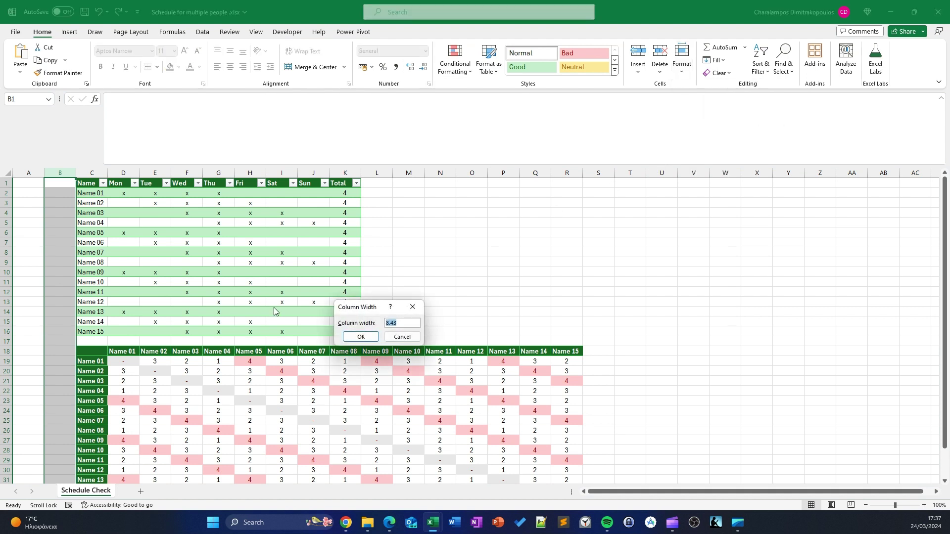
text(3)
click(365, 337)
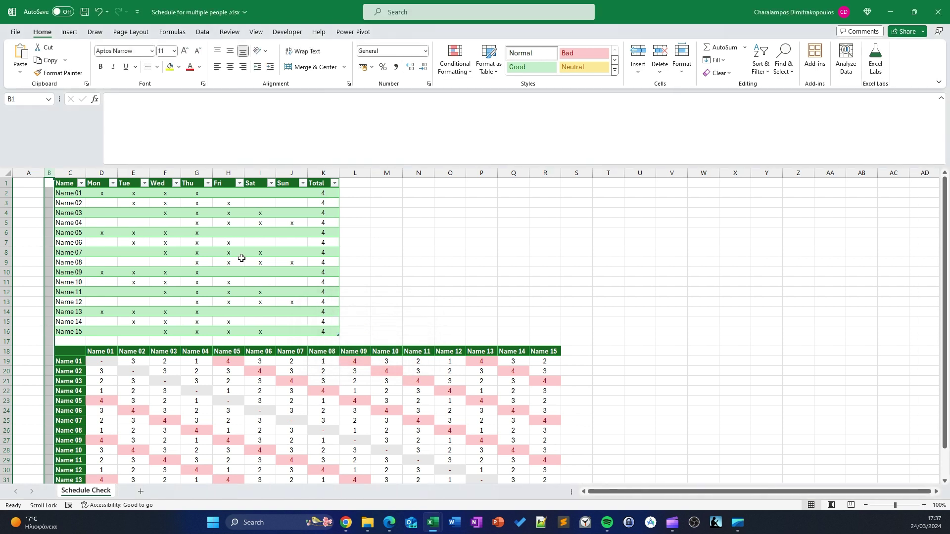
click(204, 244)
Step: Widen column A to make room left of the schedule table
click(52, 192)
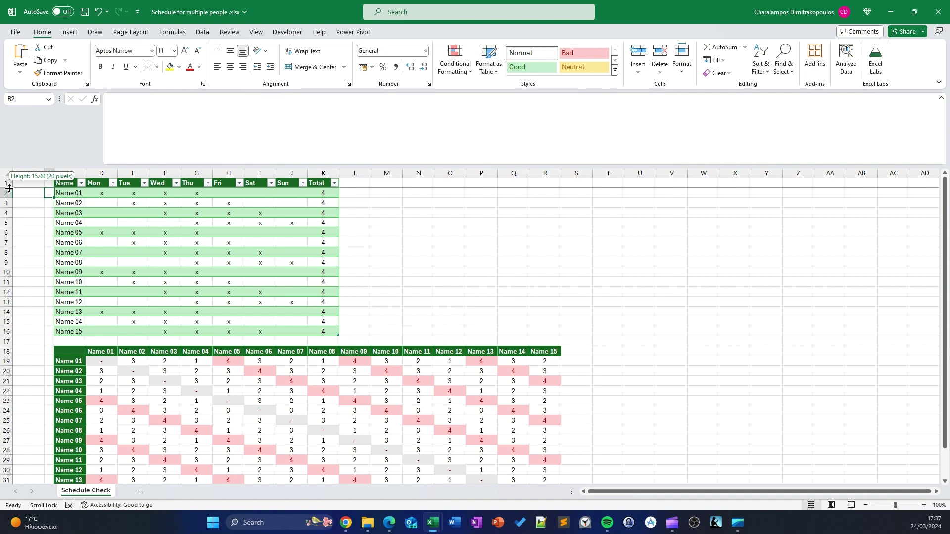
drag(9, 188, 55, 173)
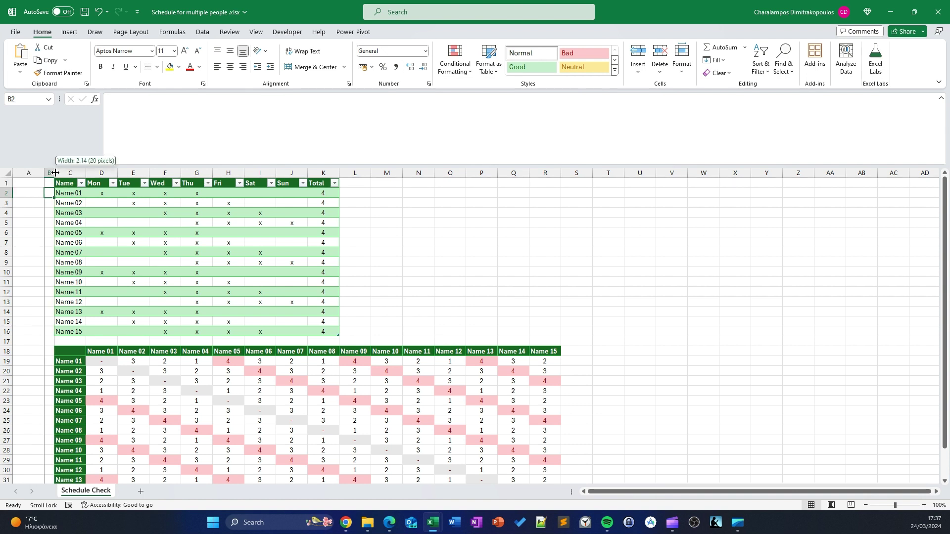
click(31, 183)
drag(46, 173, 180, 173)
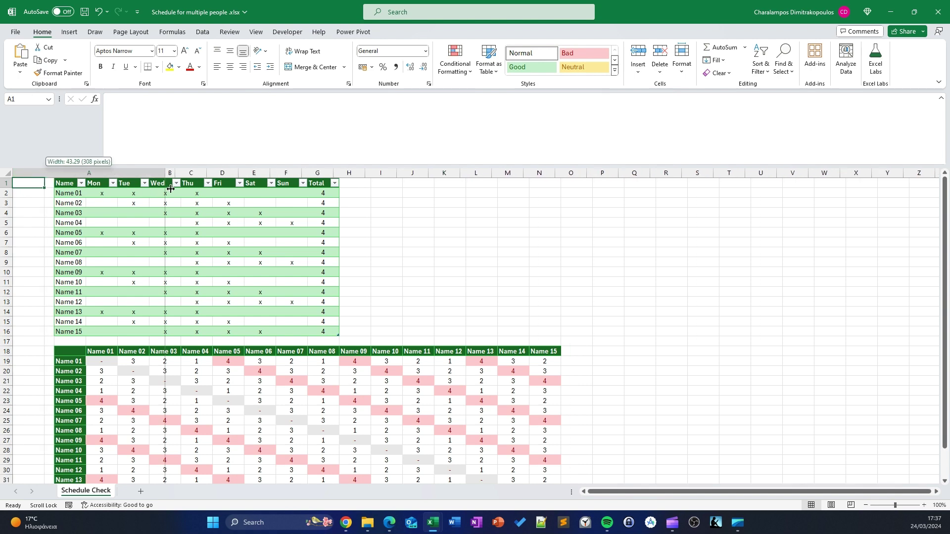
click(304, 260)
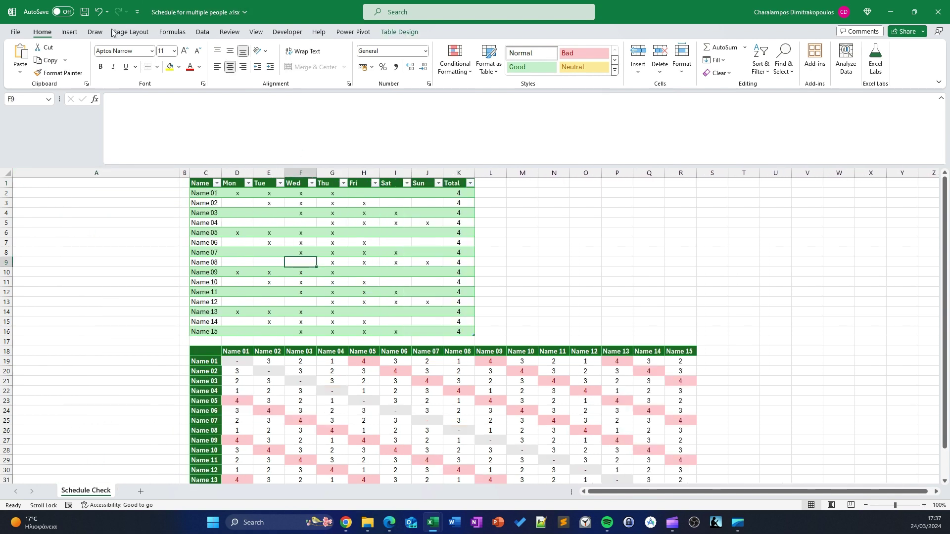
click(70, 32)
Step: Insert a Name slicer left of the table, stretched to list all 15 names
click(547, 57)
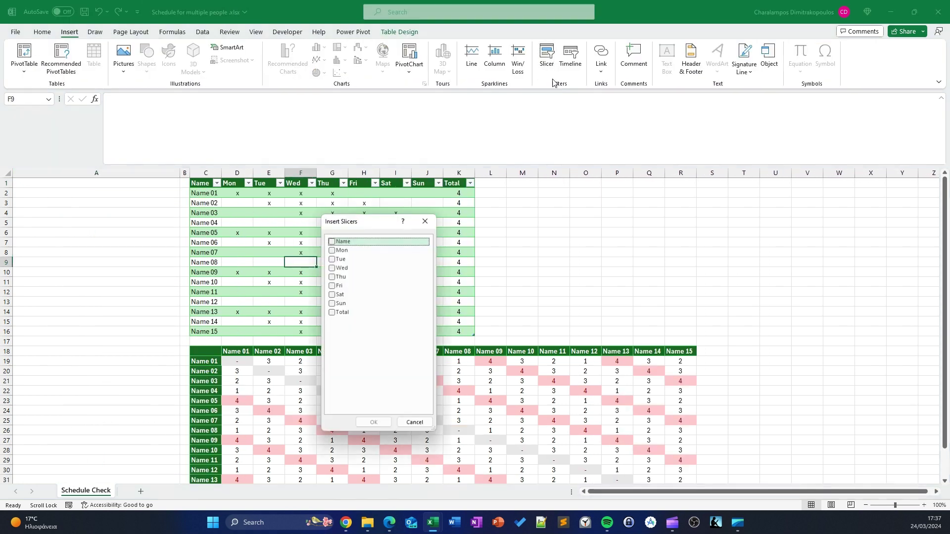
click(332, 242)
click(374, 423)
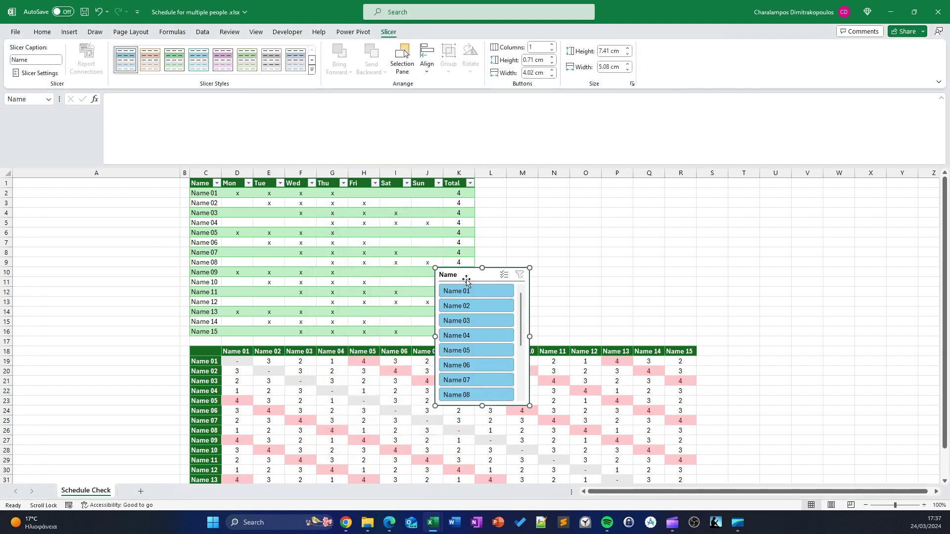
mouse_move(463, 275)
mouse_down()
mouse_move(109, 209)
mouse_move(40, 184)
mouse_up()
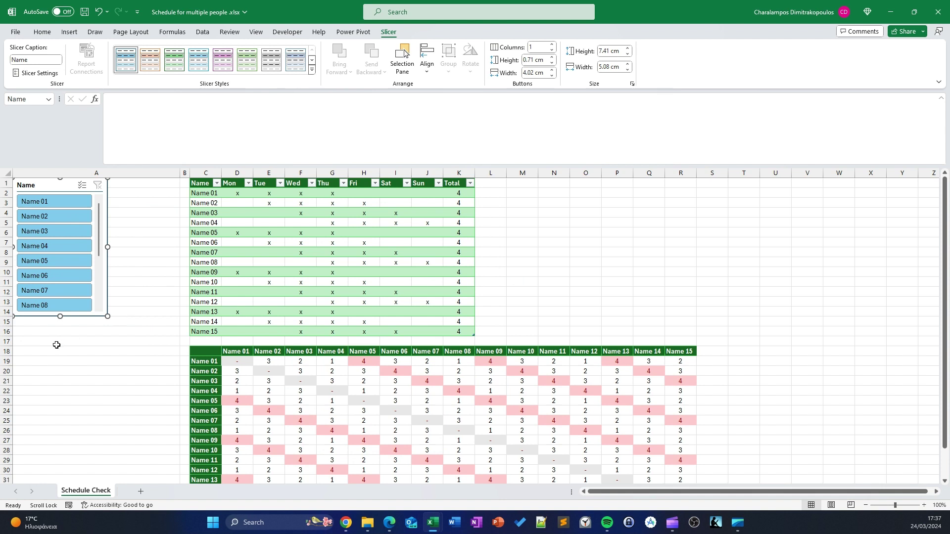
drag(59, 318, 60, 430)
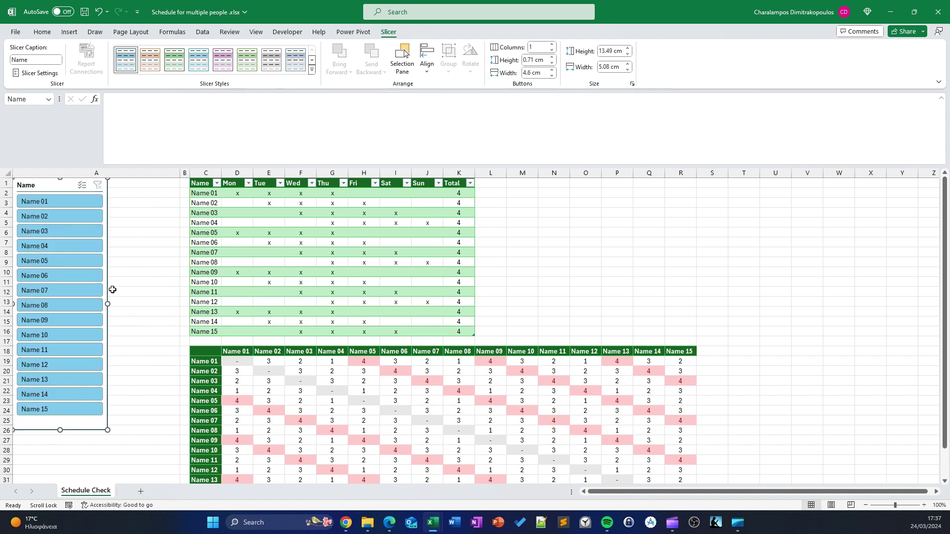
Step: Give the slicer a dark green style and narrow column A and the slicer to fit
click(318, 73)
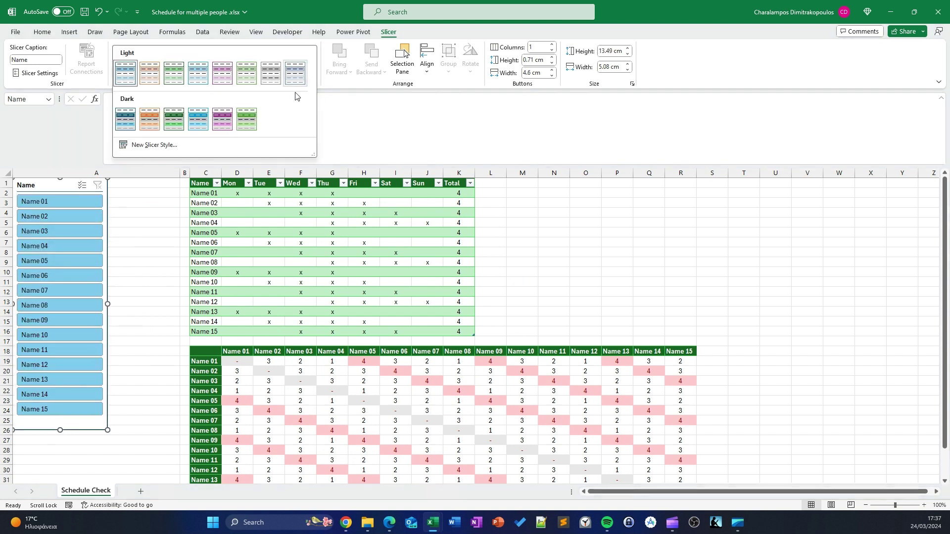
click(174, 121)
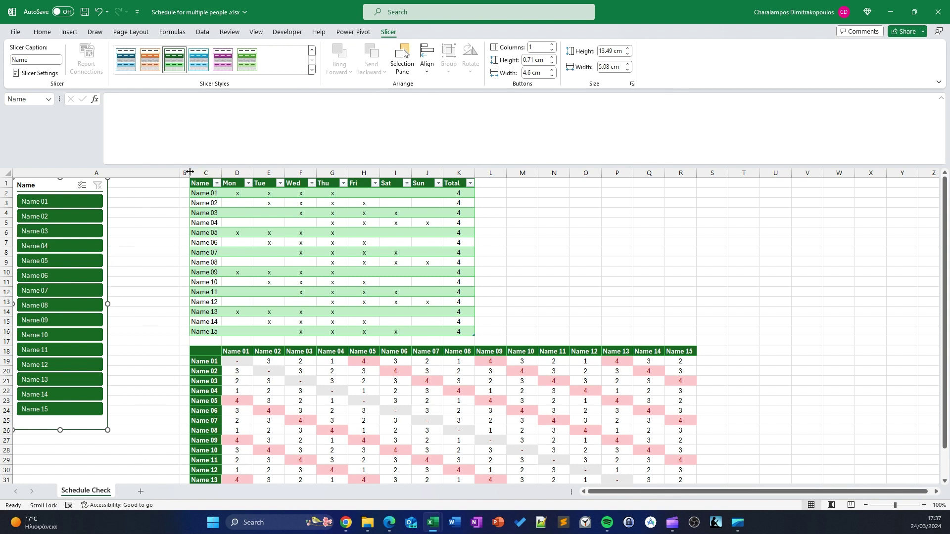
drag(181, 173, 68, 166)
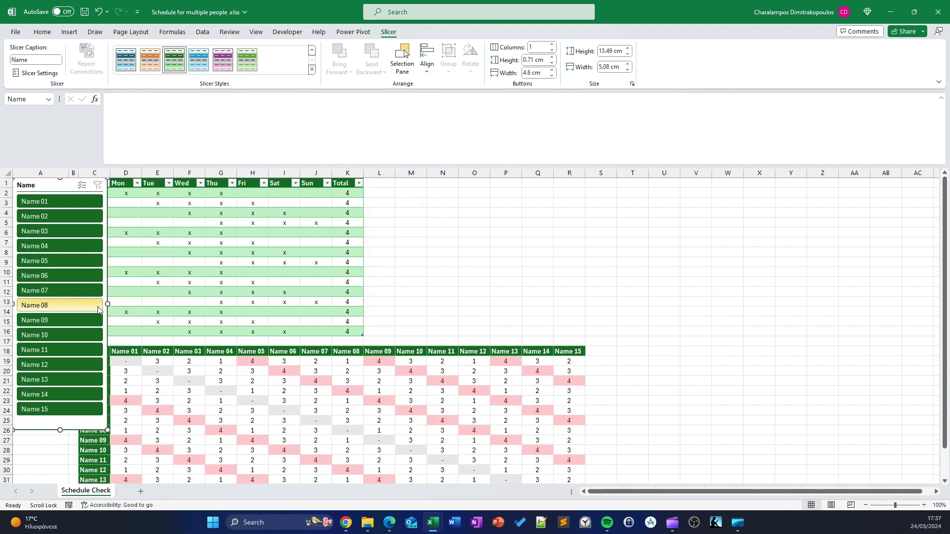
drag(105, 304, 69, 304)
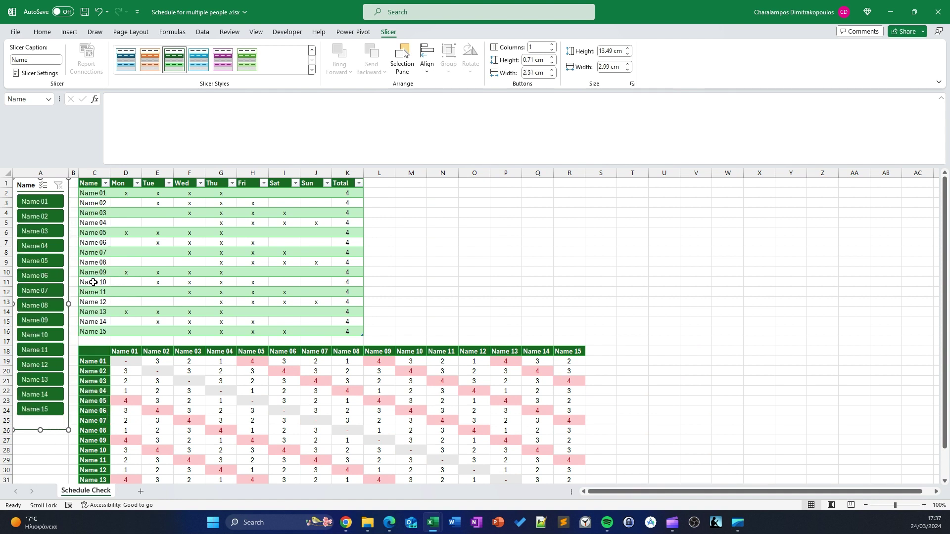
click(442, 262)
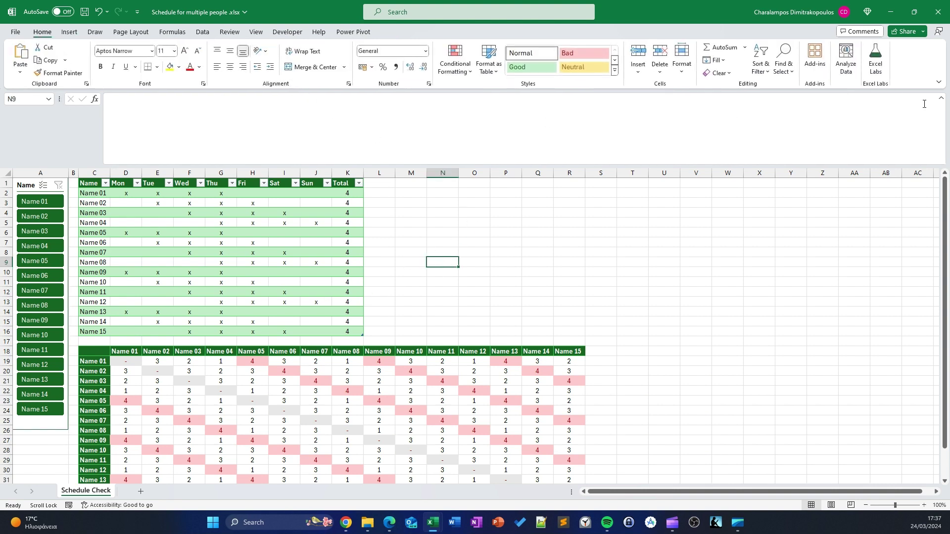
Step: Collapse the formula bar, turn off gridlines, and pick Name 01 in the Name slicer
click(941, 100)
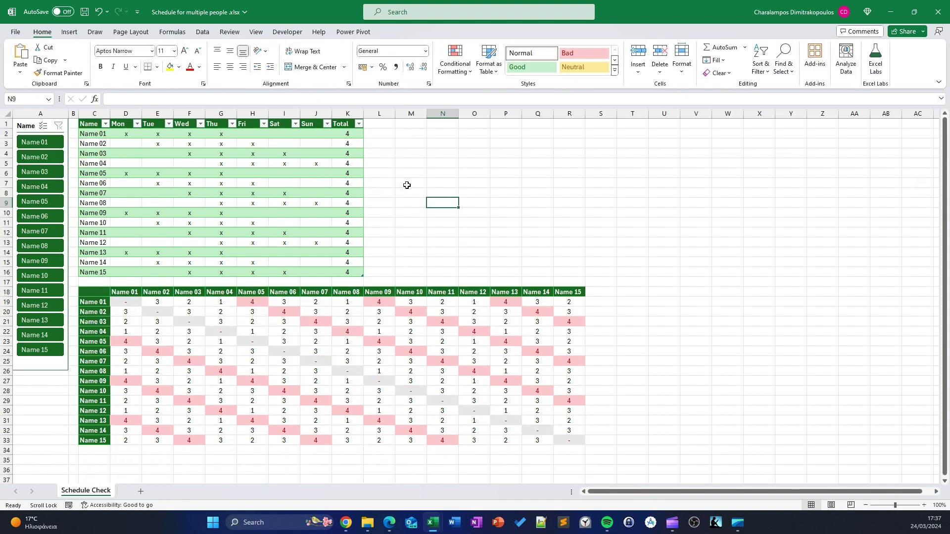
click(437, 153)
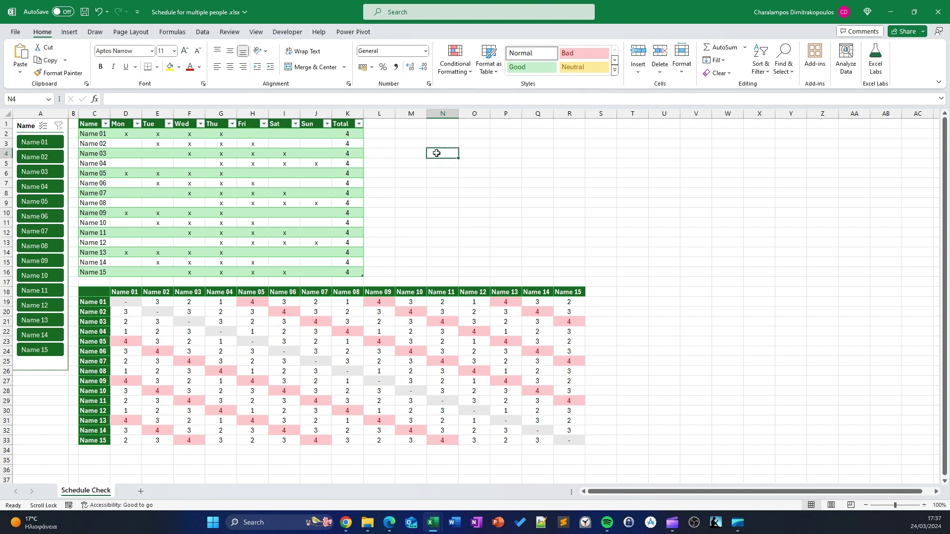
click(254, 32)
click(303, 64)
click(504, 211)
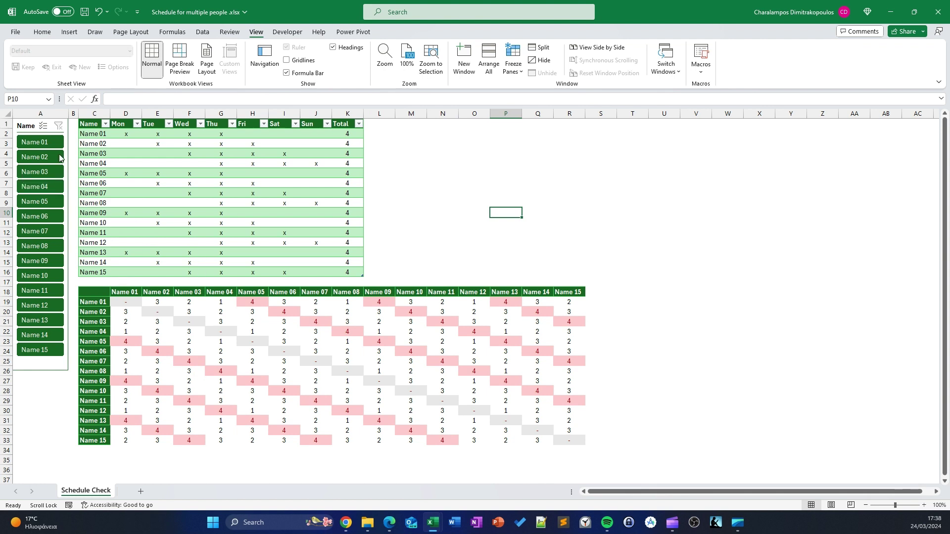
click(37, 142)
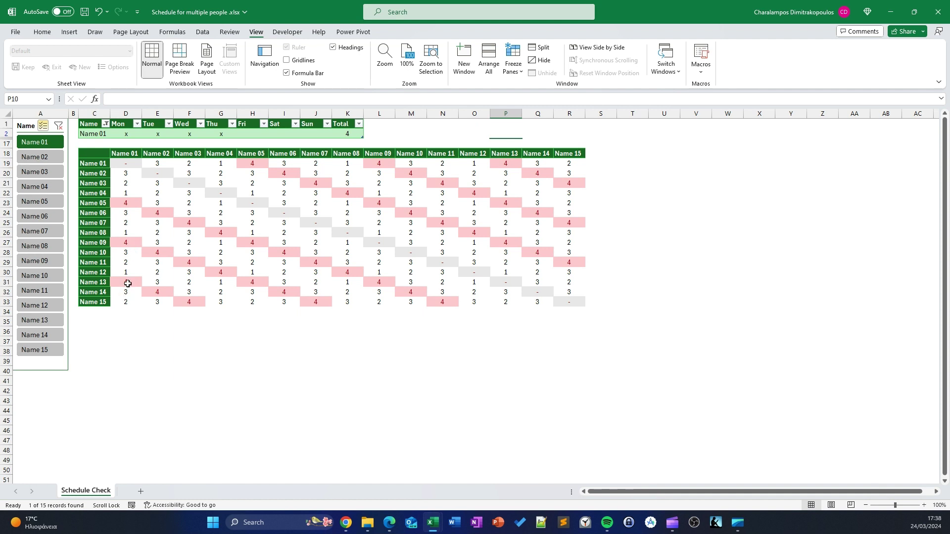
Step: Add Names 05, 09 and 13 to the slicer filter
click(45, 201)
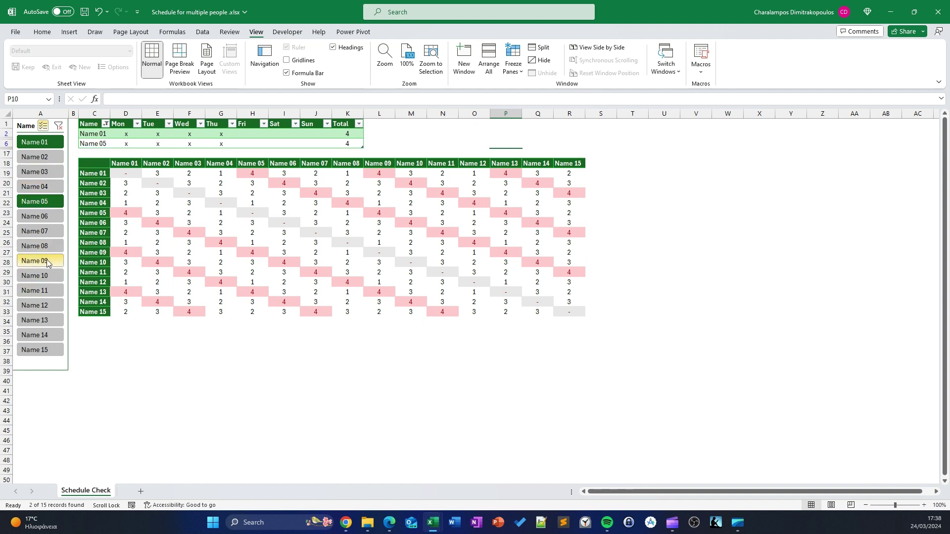
click(47, 259)
click(49, 319)
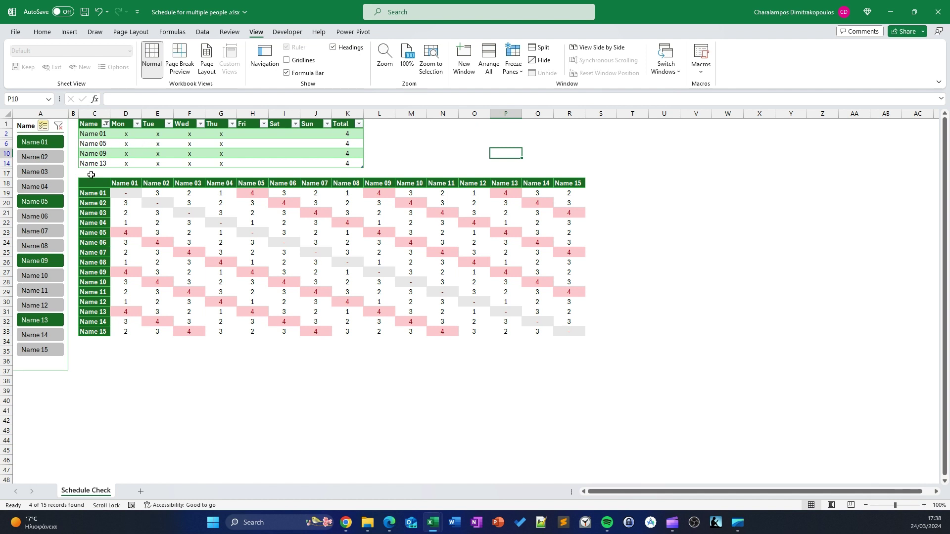
Step: Move marks: Name 05 Monday→Friday, Name 09 Tuesday→Saturday, Name 13 Wednesday→Sunday
click(131, 140)
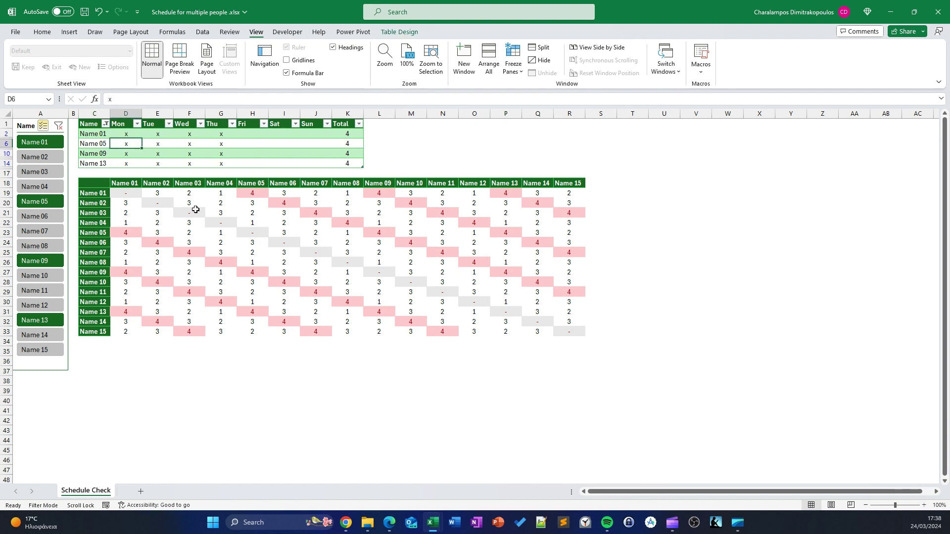
key(ctrl+c)
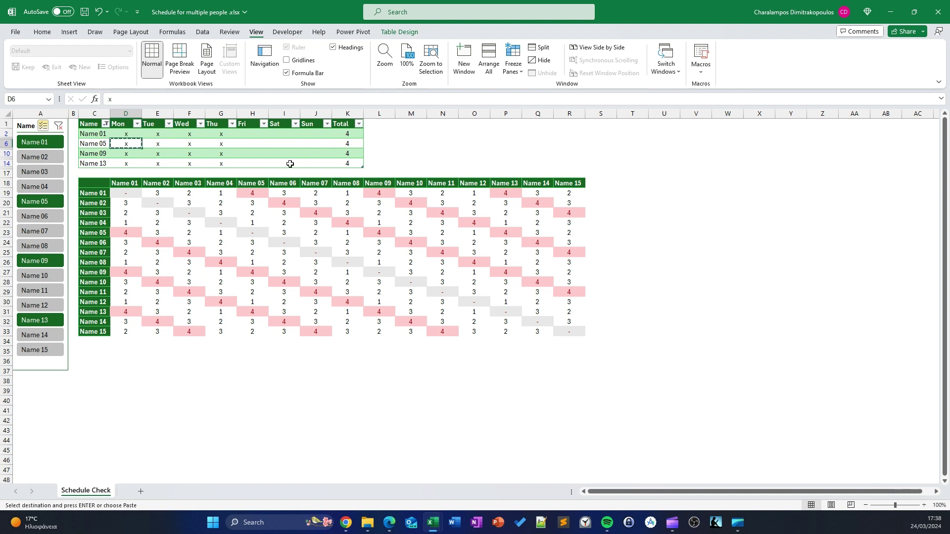
click(249, 143)
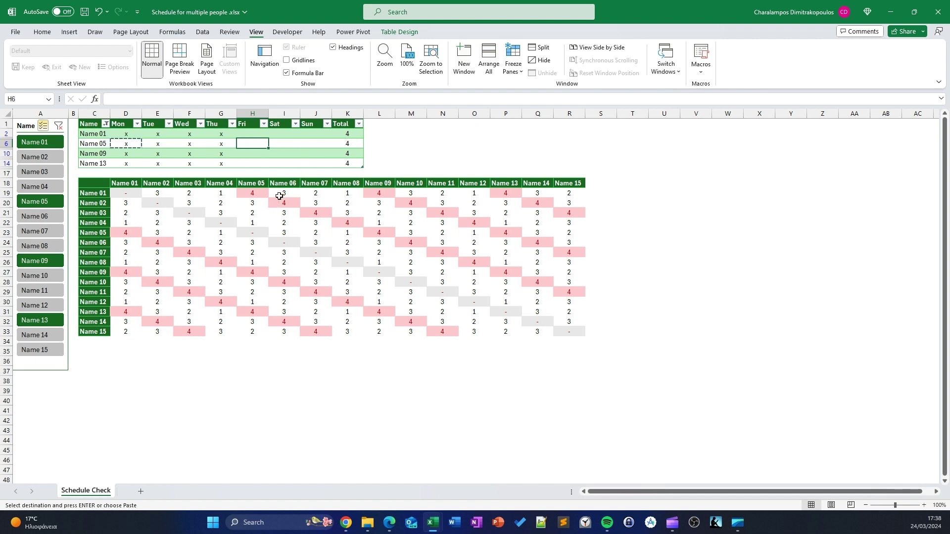
key(Return)
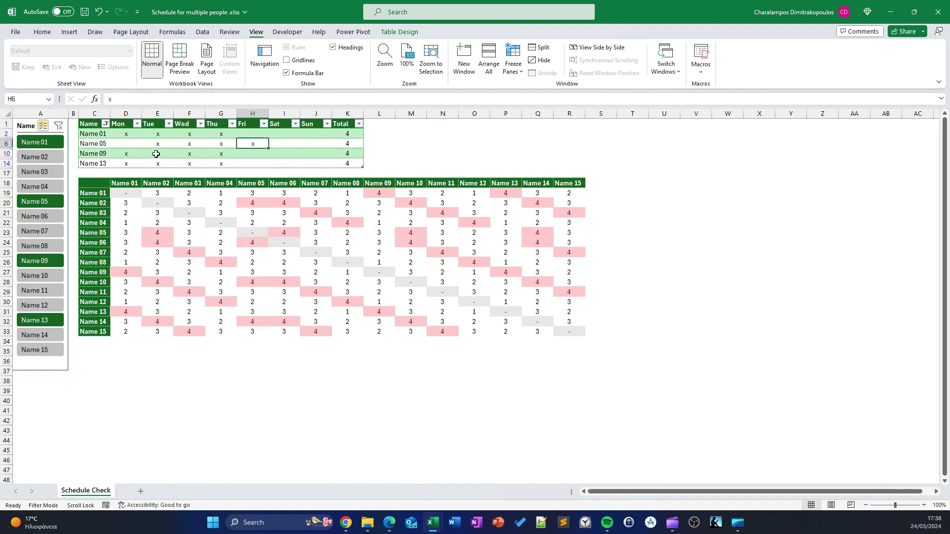
click(155, 155)
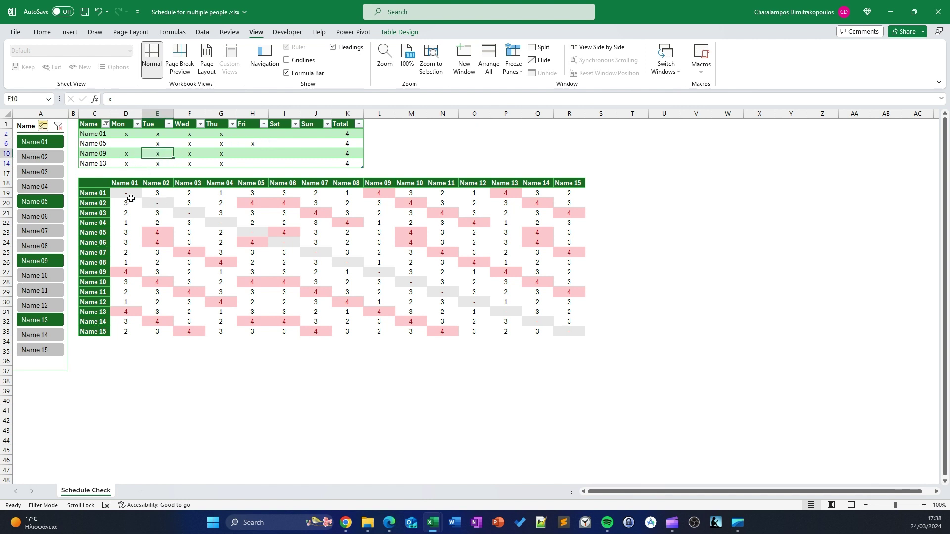
drag(164, 148, 290, 148)
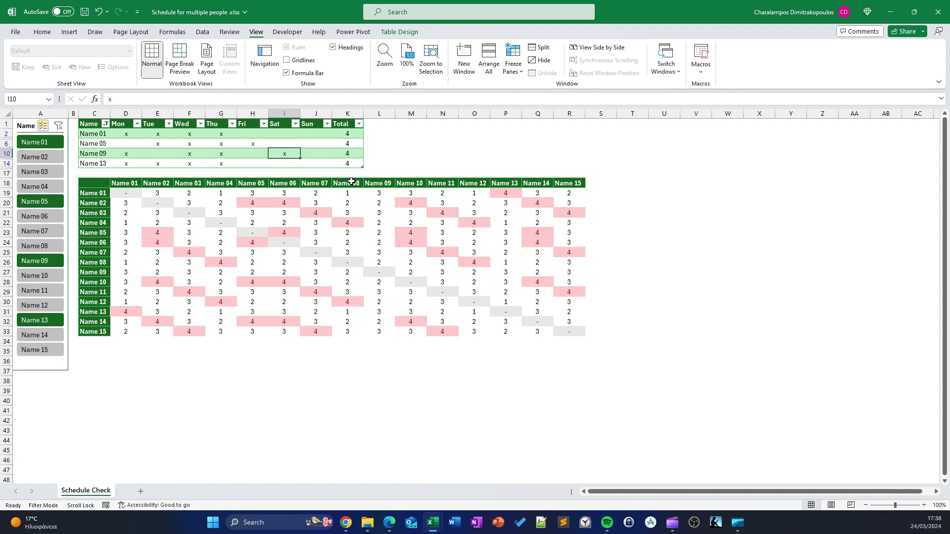
click(194, 162)
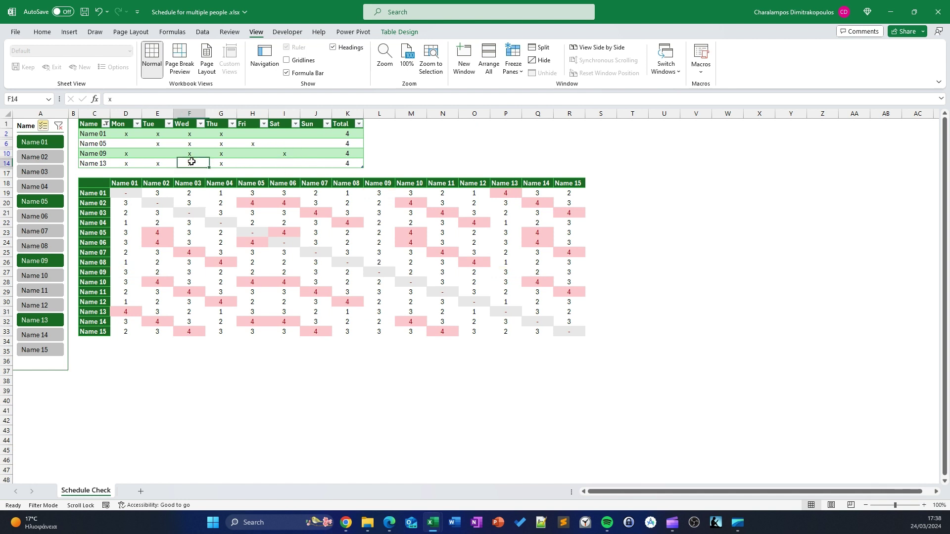
key(ctrl+c)
click(324, 162)
key(ctrl+v)
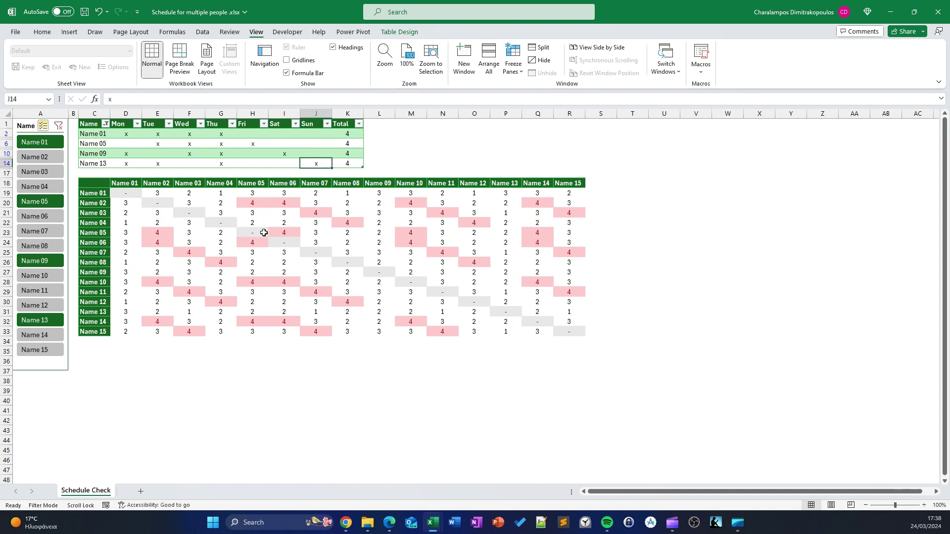
Step: Change the slicer filter to Names 02, 05, 06, 10 and 14
click(52, 157)
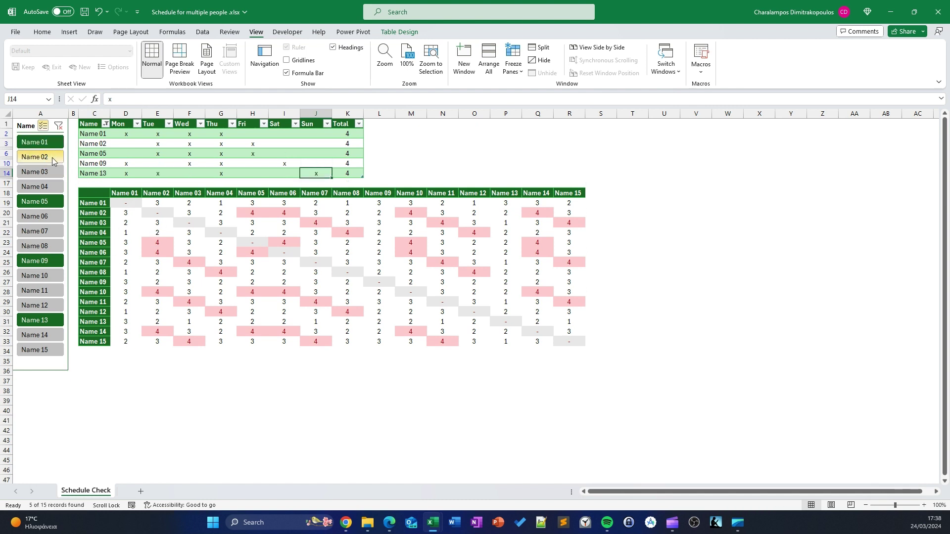
click(50, 142)
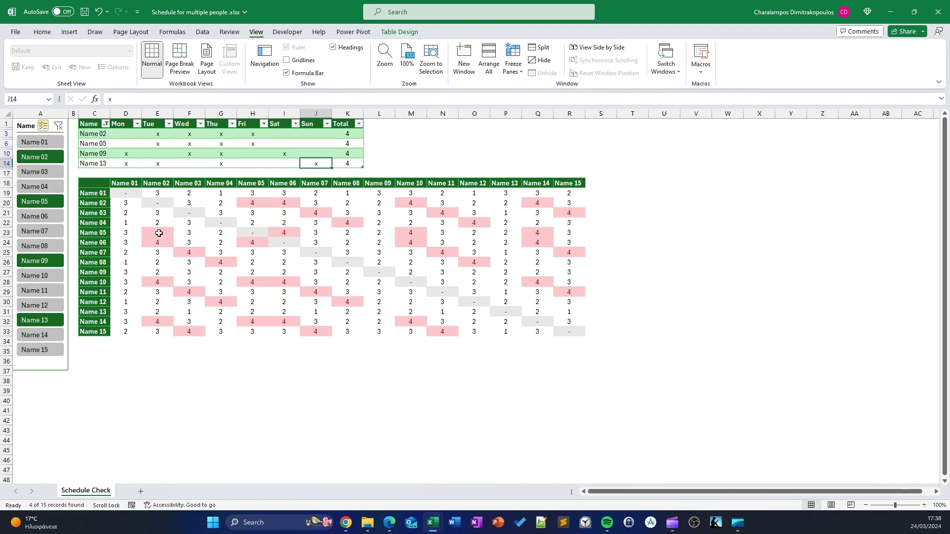
click(50, 217)
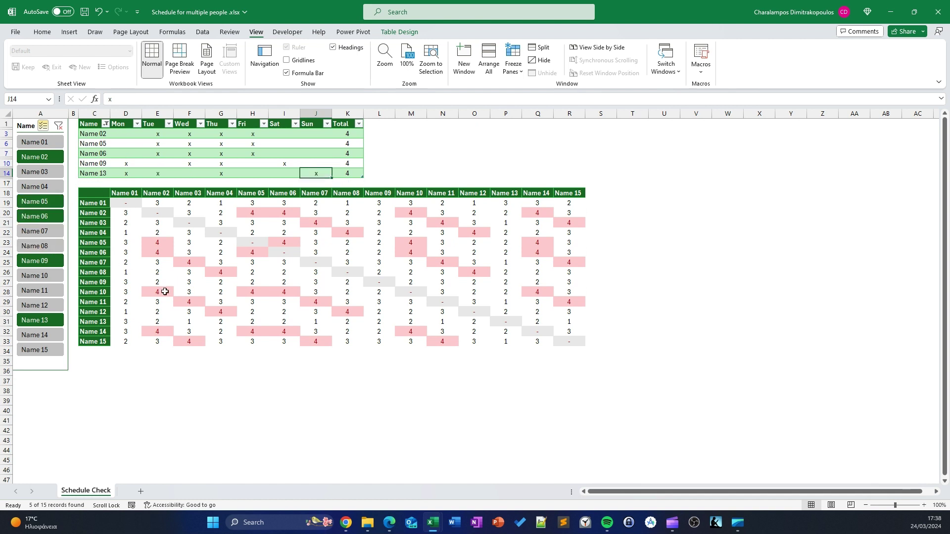
click(25, 282)
click(43, 261)
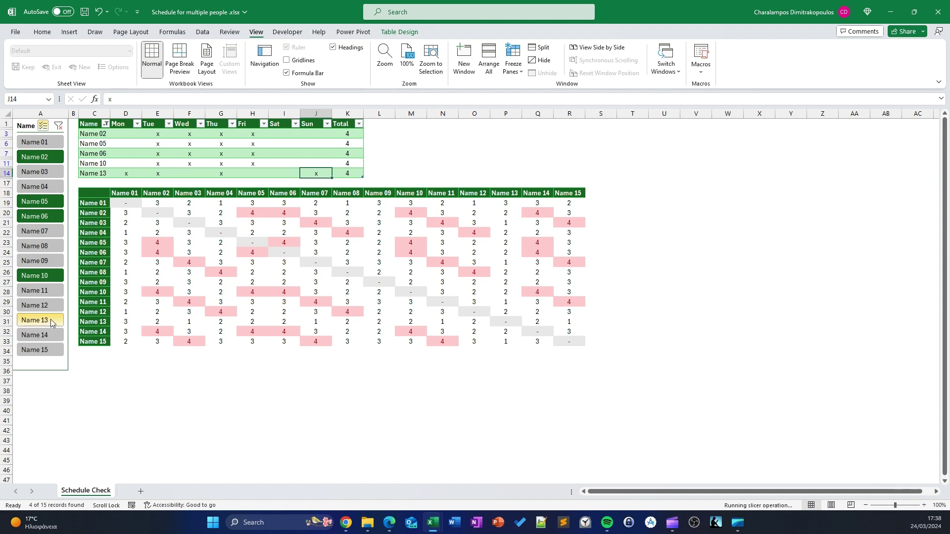
click(34, 320)
click(25, 334)
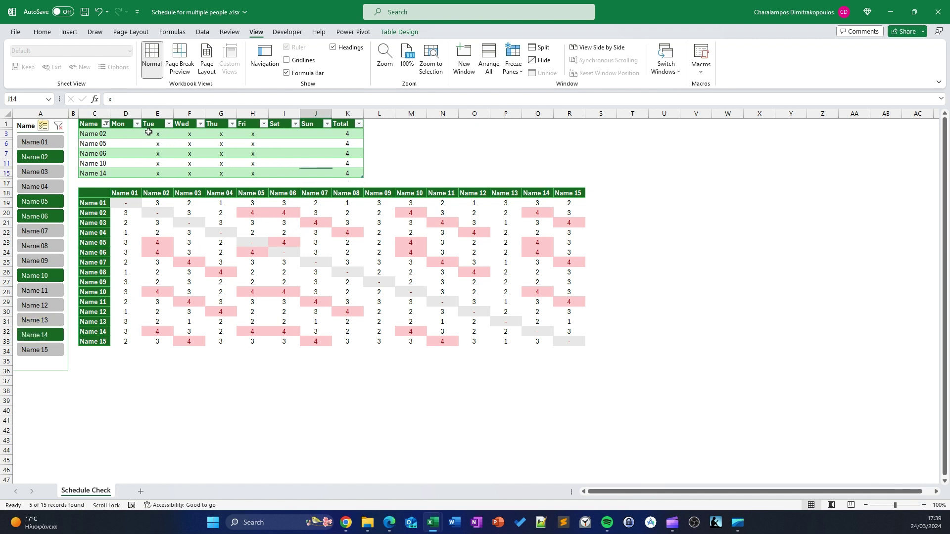
Step: Move Name 05's x from Tuesday to Saturday and Name 06's from Wednesday to Sunday
click(162, 142)
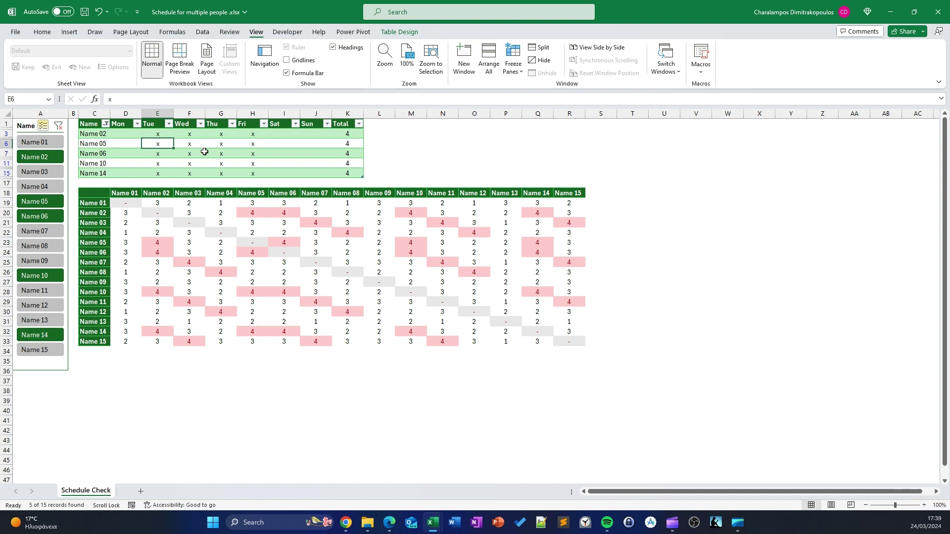
drag(158, 148, 285, 148)
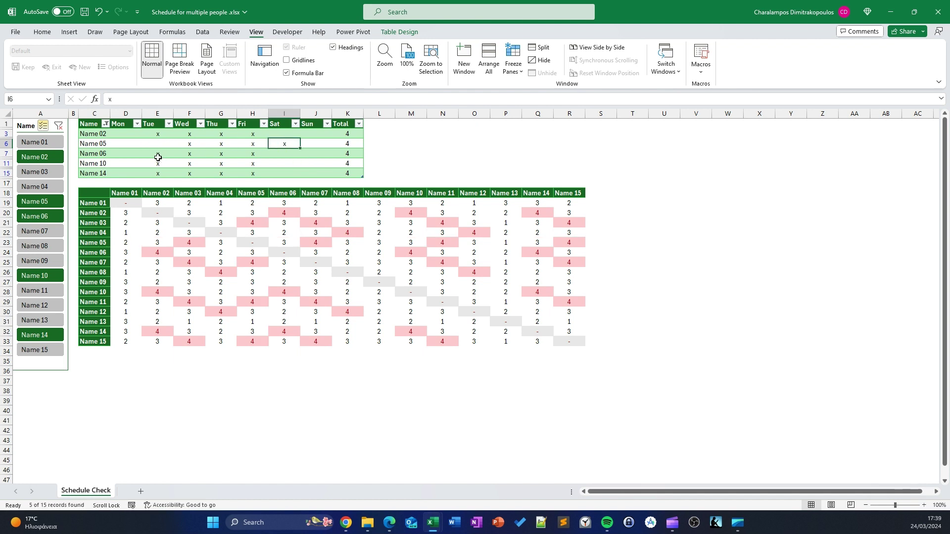
click(188, 152)
key(ctrl+c)
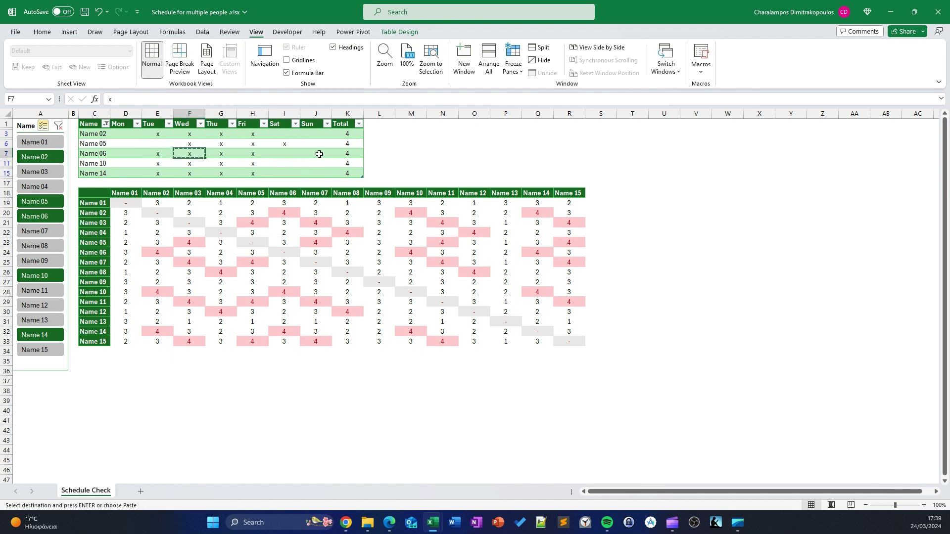
click(318, 153)
key(ctrl+v)
Step: Move Name 10's x from Thursday to Monday and Name 14's from Friday to Saturday
click(221, 165)
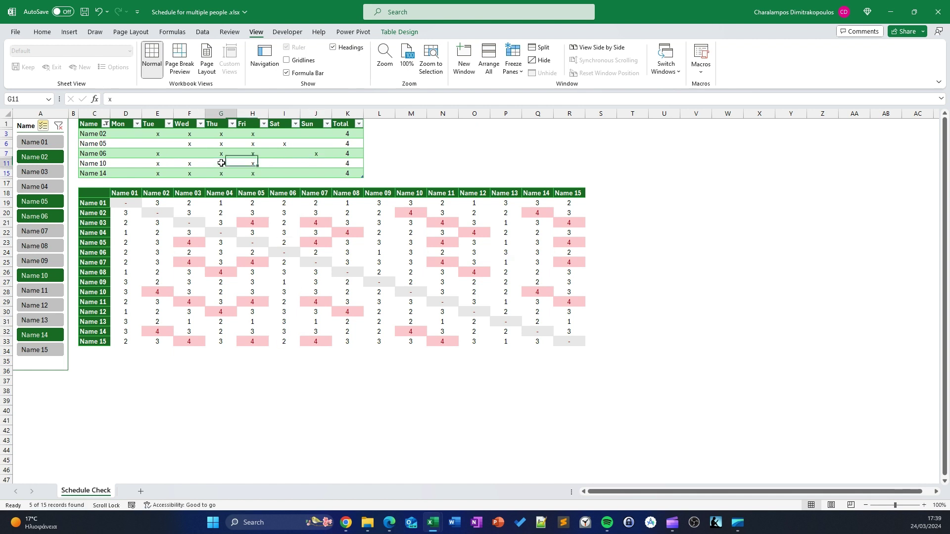
key(ctrl+c)
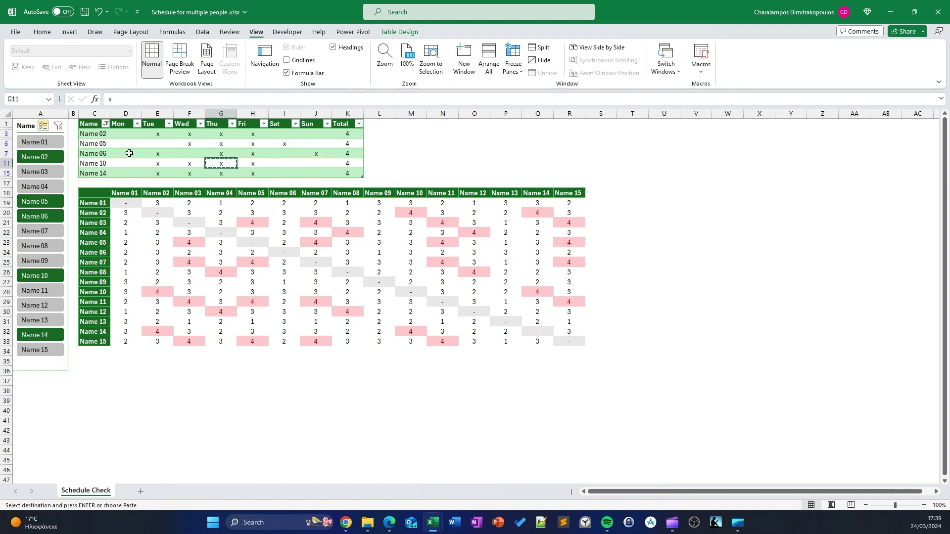
click(128, 163)
key(ctrl+v)
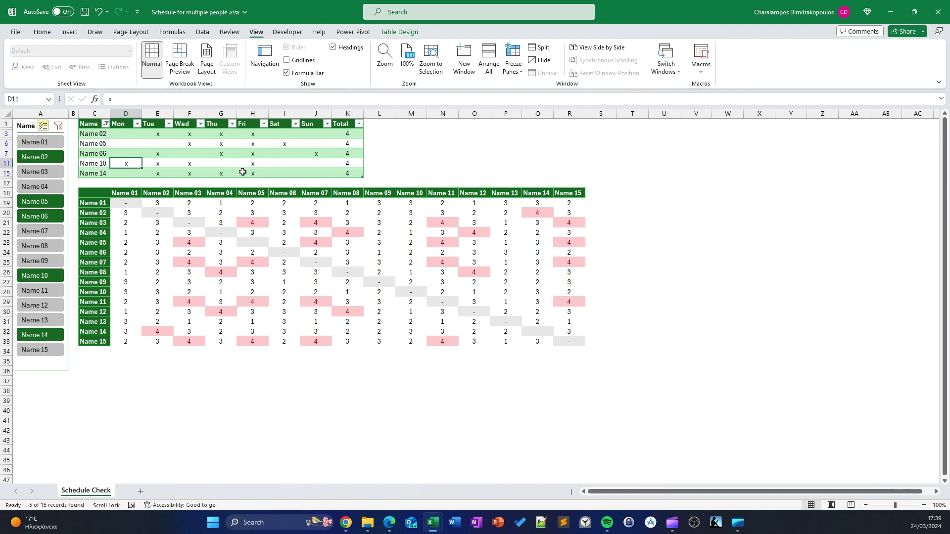
click(254, 174)
key(ctrl+c)
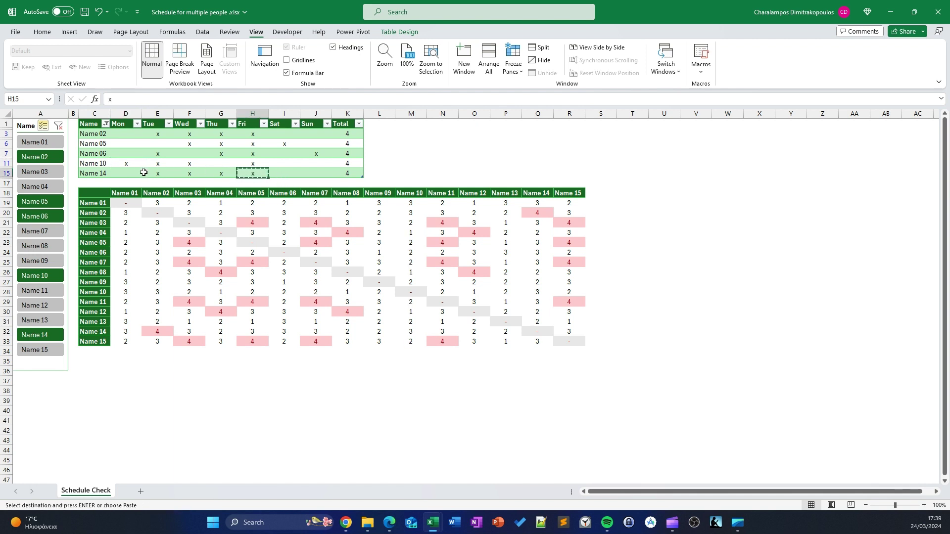
click(286, 173)
key(ctrl+v)
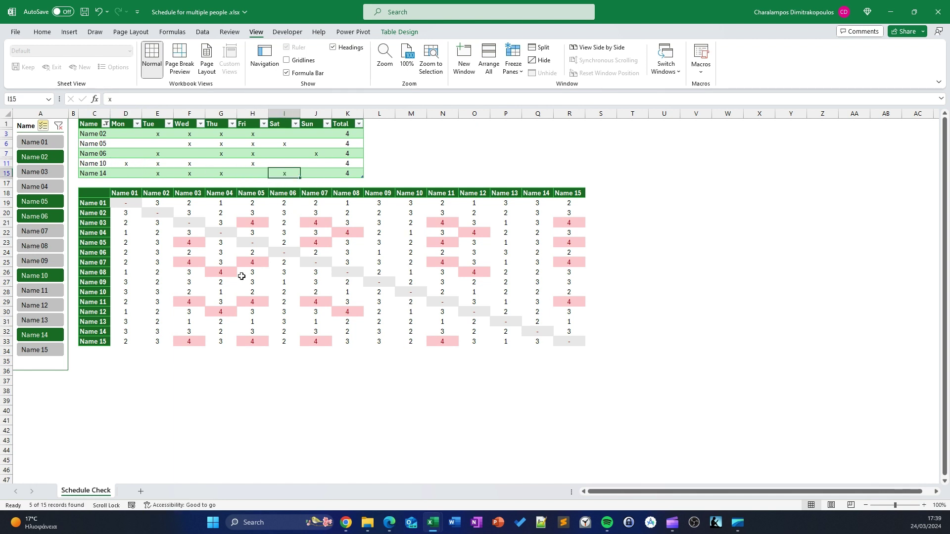
Step: Change the slicer filter to Names 03, 05, 07, 11 and 15
click(41, 168)
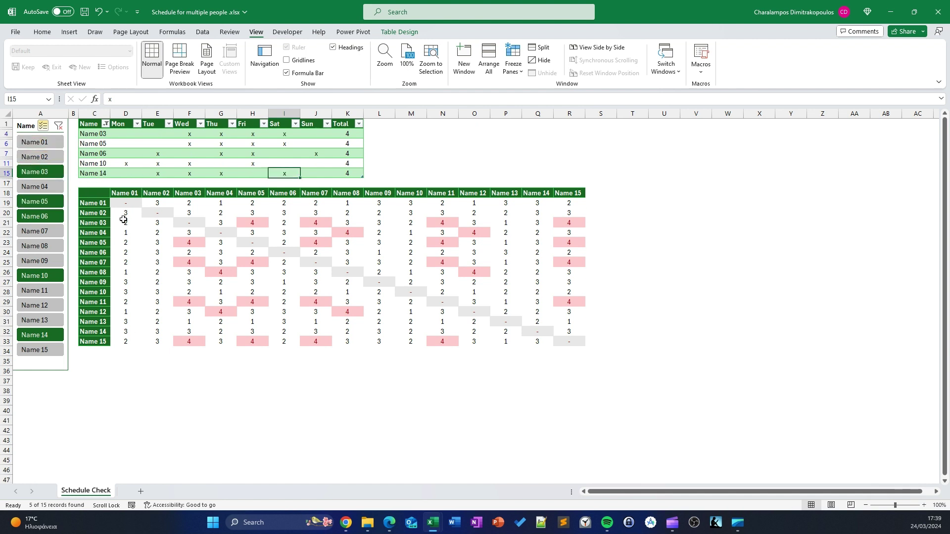
click(45, 216)
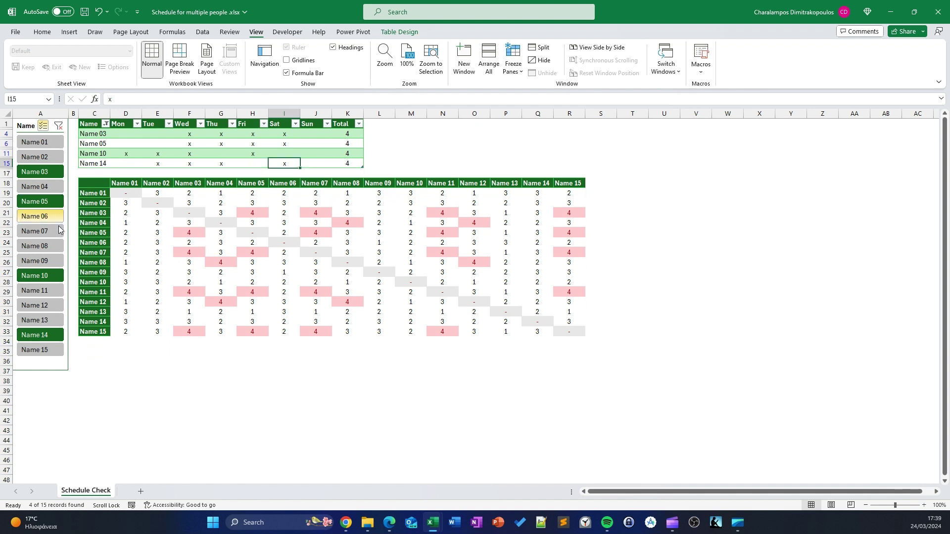
click(41, 231)
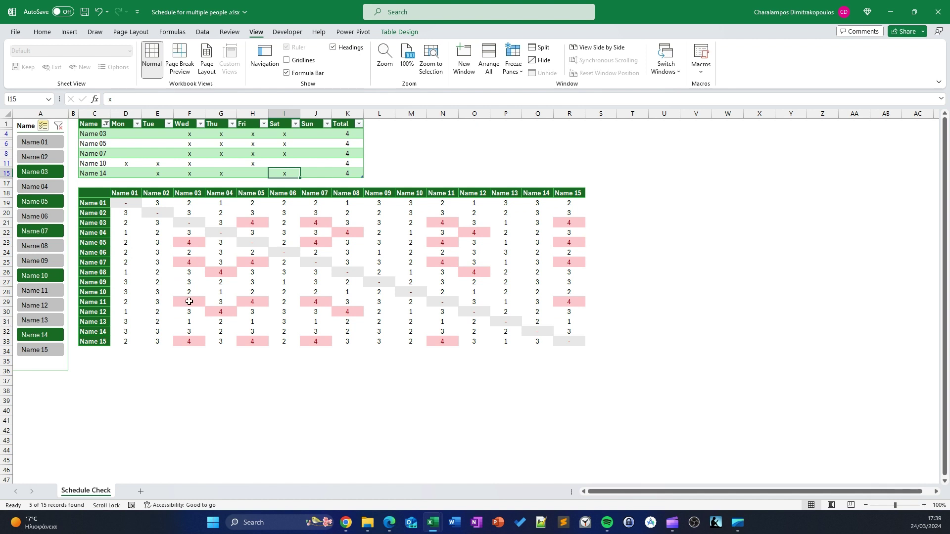
click(34, 275)
click(35, 291)
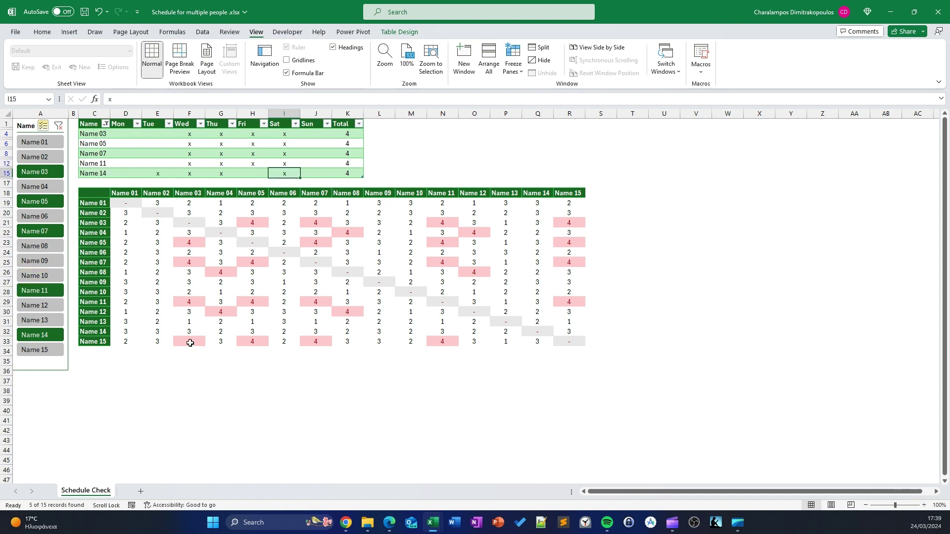
click(34, 335)
click(40, 351)
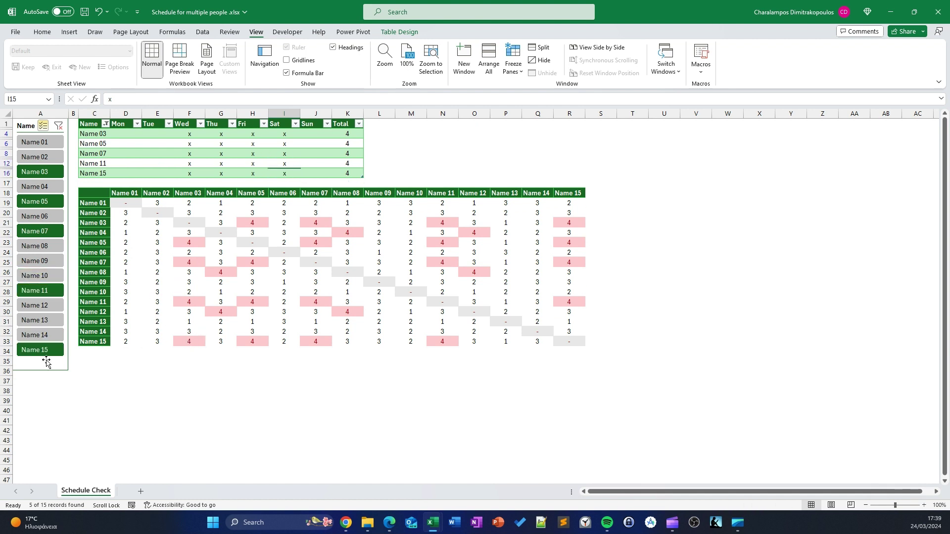
Step: Move Name 05's x from Wednesday to Sunday and Name 07's from Thursday to Monday
click(194, 144)
key(ctrl+x)
click(316, 144)
key(ctrl+v)
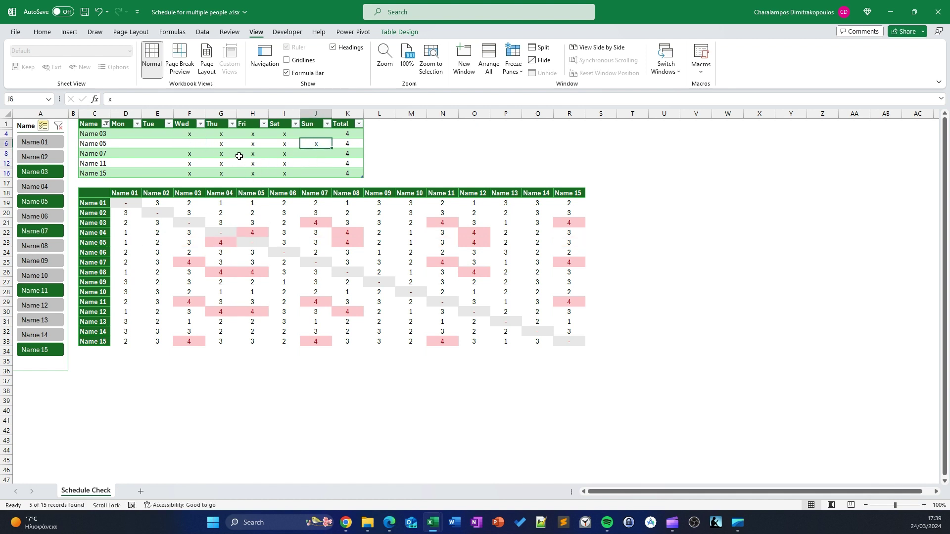
click(216, 154)
key(ctrl+x)
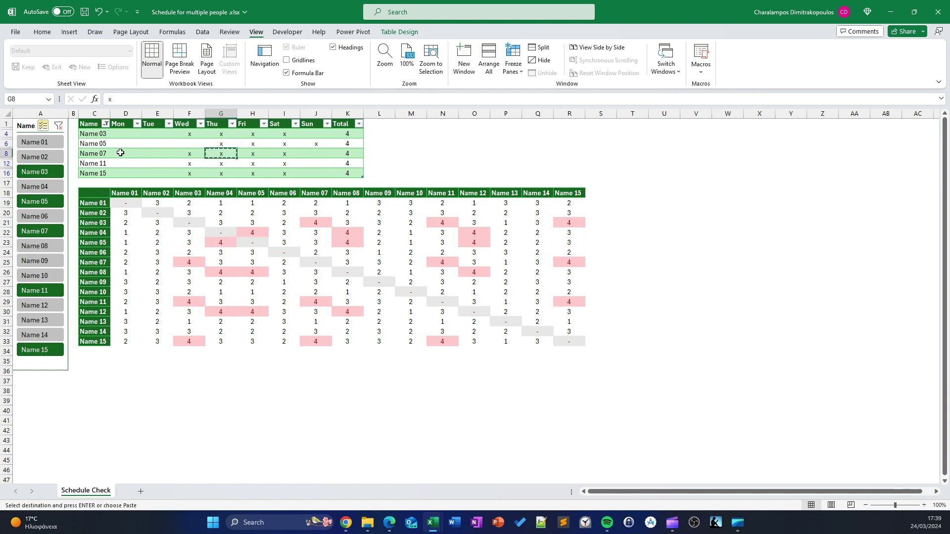
click(124, 153)
key(ctrl+v)
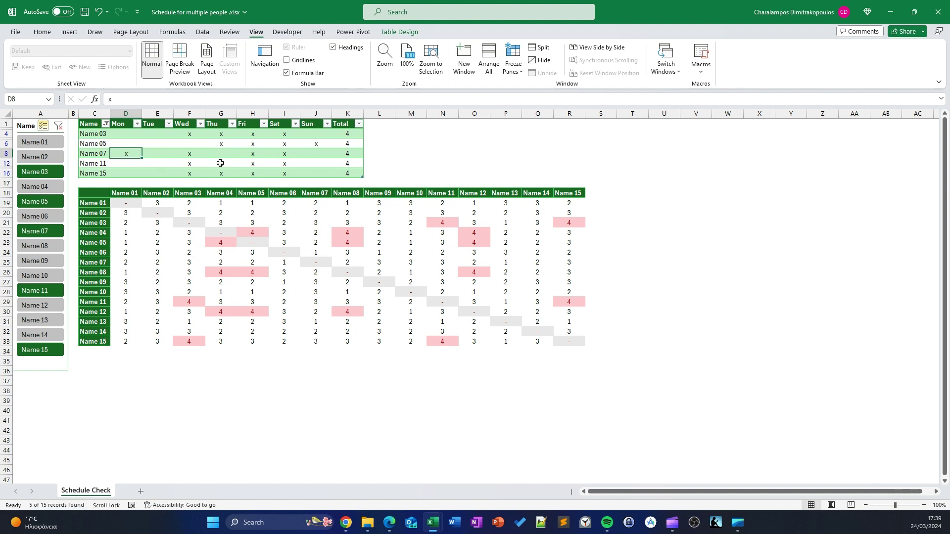
Step: Move Name 11's x from Friday to Tuesday and Name 15's from Saturday to Sunday
click(247, 162)
key(ctrl+x)
click(157, 164)
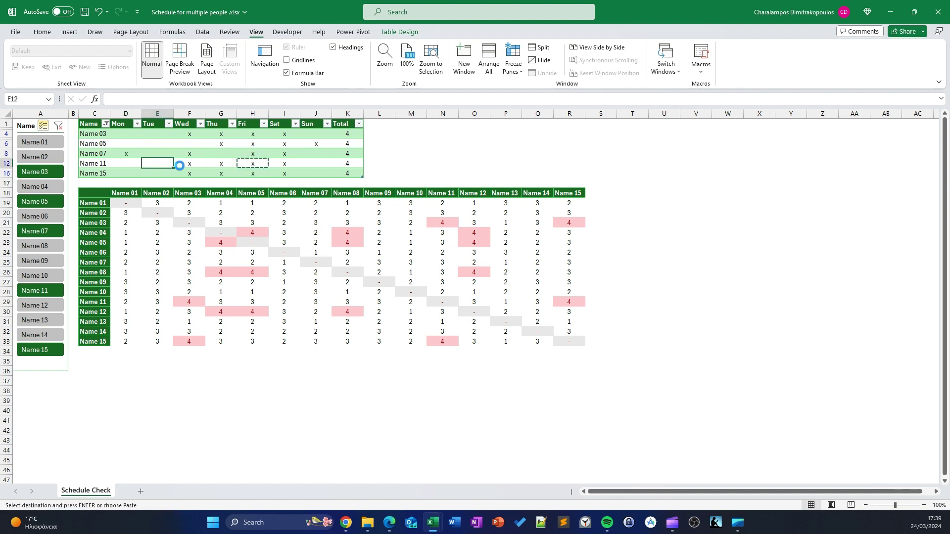
key(ctrl+v)
click(278, 175)
key(ctrl+x)
click(316, 173)
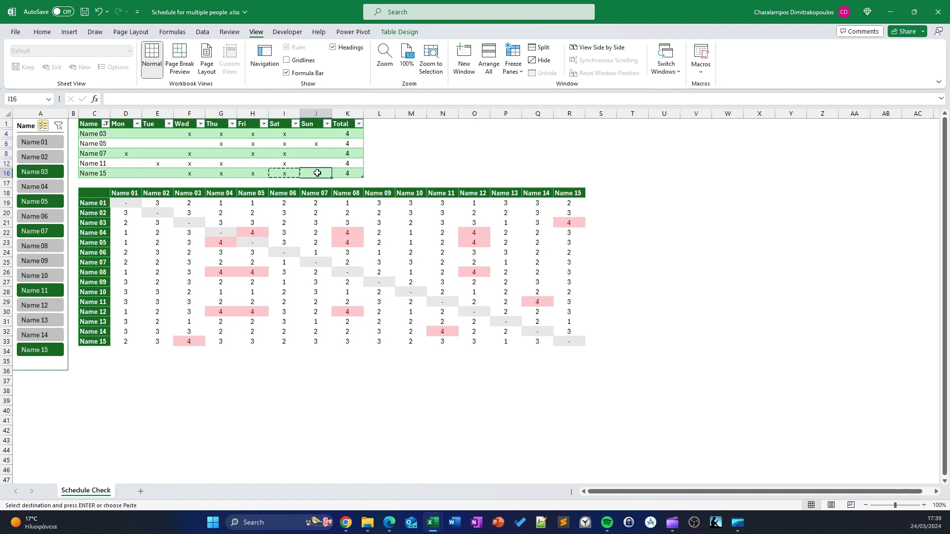
key(ctrl+v)
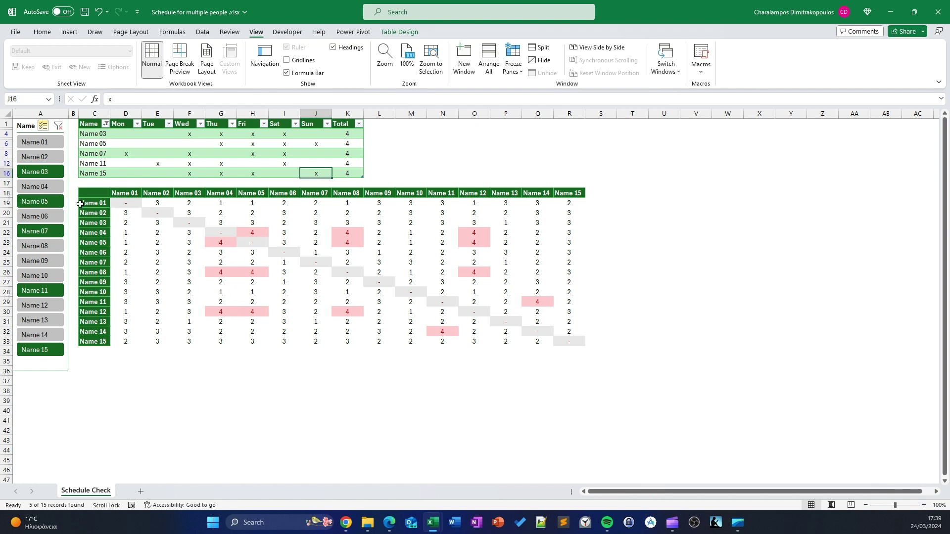
Step: Set the Name slicer to Names 04, 05, 08 and 12, then select Name 05's Friday mark
click(46, 186)
click(48, 174)
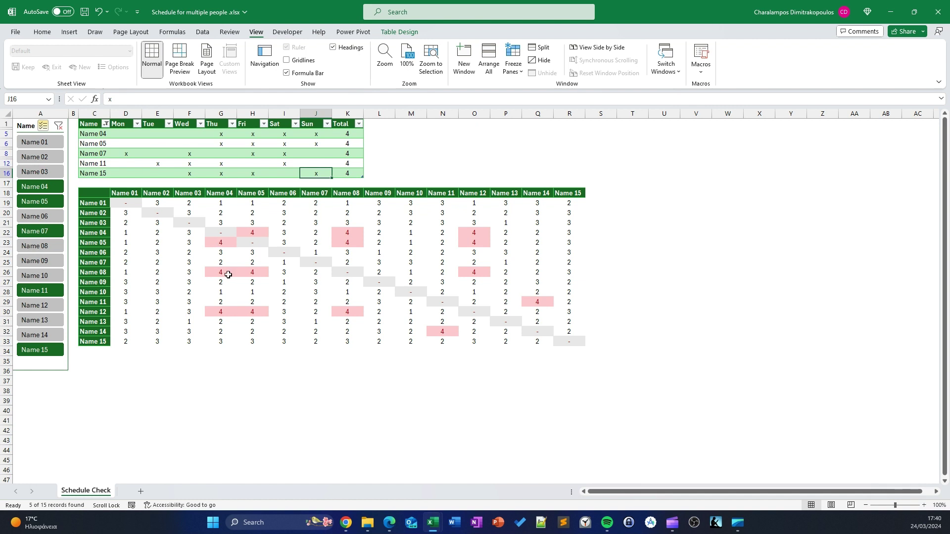
click(44, 231)
click(46, 248)
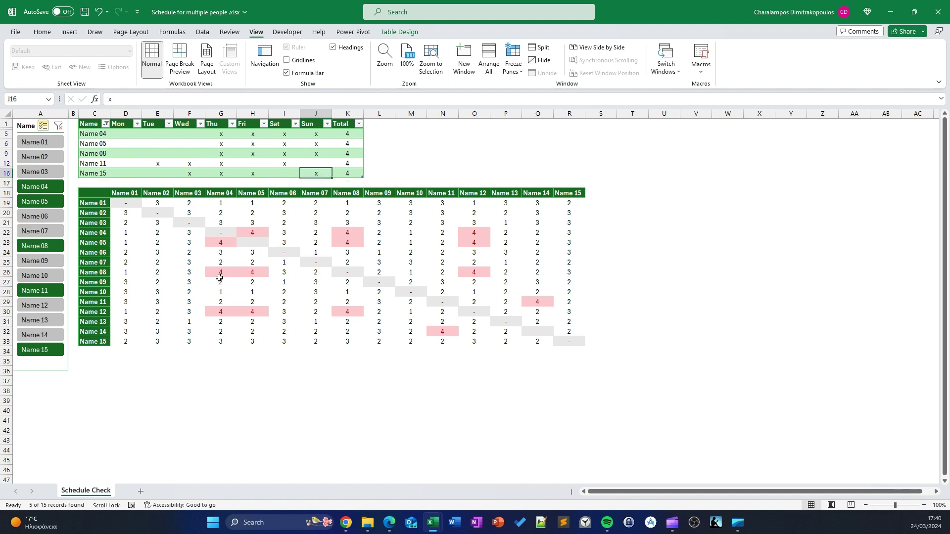
click(53, 292)
click(47, 306)
click(52, 351)
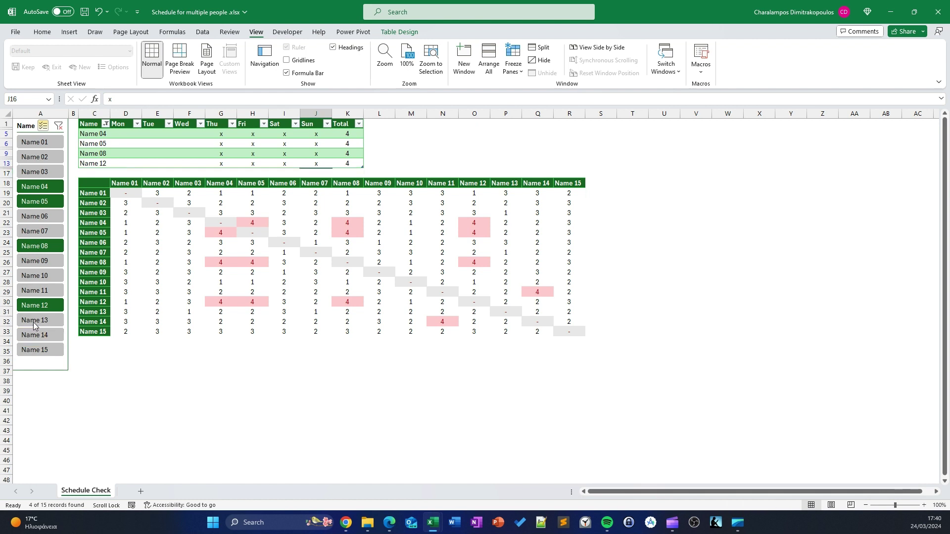
click(253, 143)
Step: Move Name 05's Friday mark to Monday and Name 08's Saturday mark to Tuesday
drag(268, 144, 136, 144)
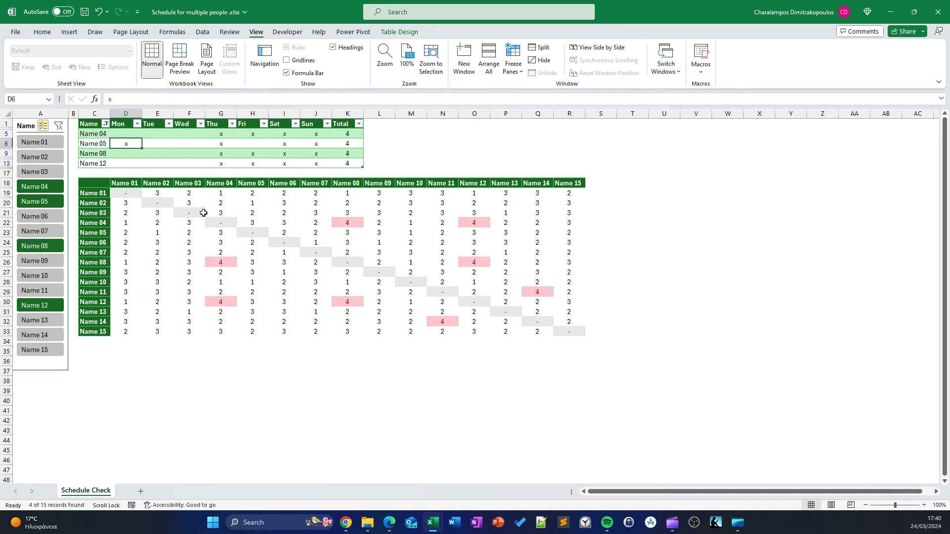
click(280, 154)
key(ctrl+c)
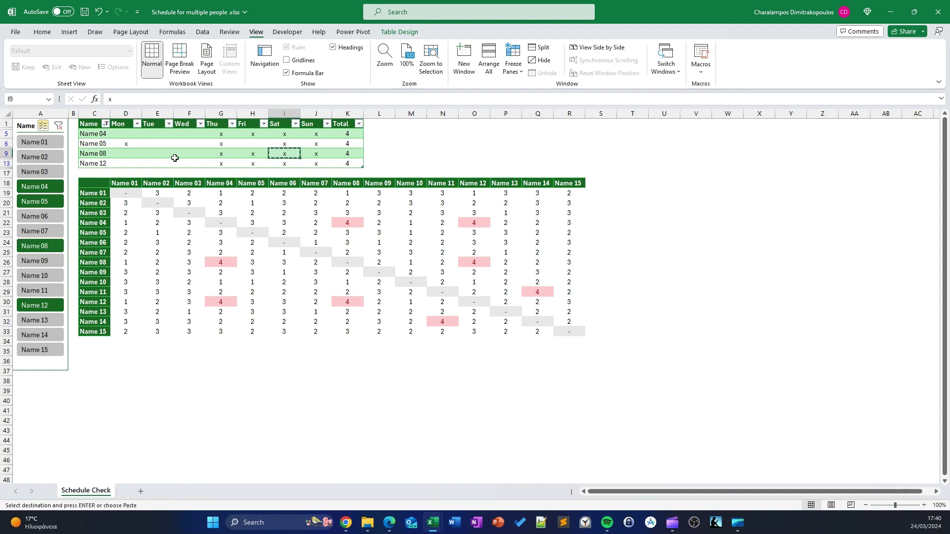
click(147, 154)
key(Return)
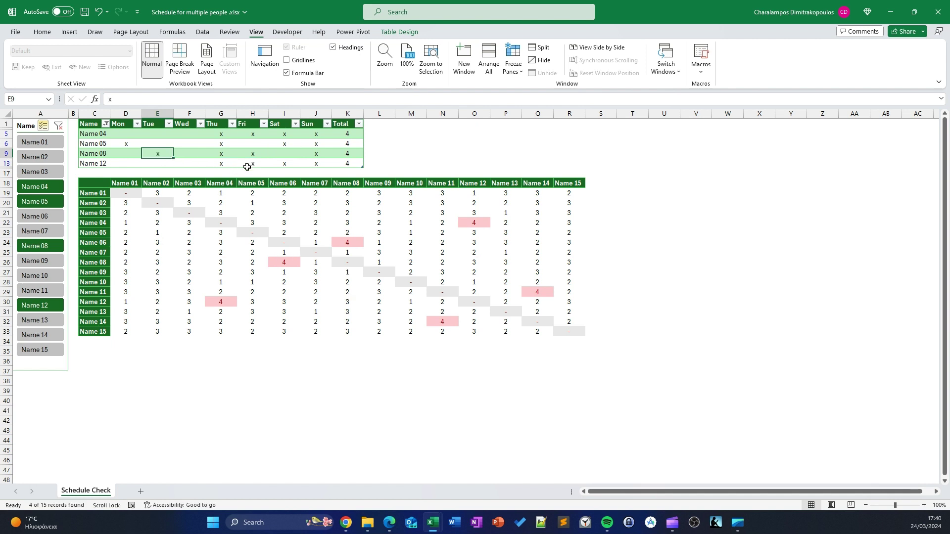
Step: Cut Name 12's Sunday mark and paste it into Wednesday
click(317, 164)
key(ctrl+x)
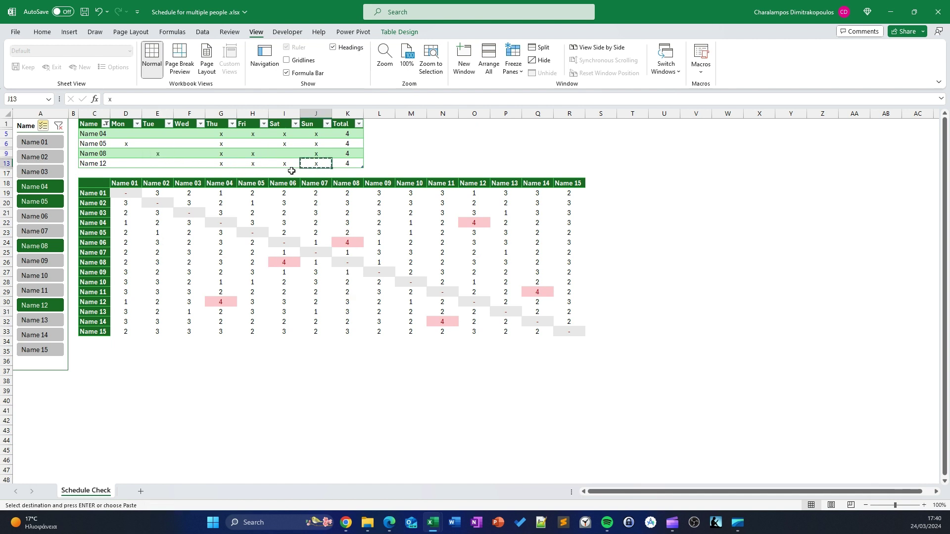
click(193, 163)
key(Return)
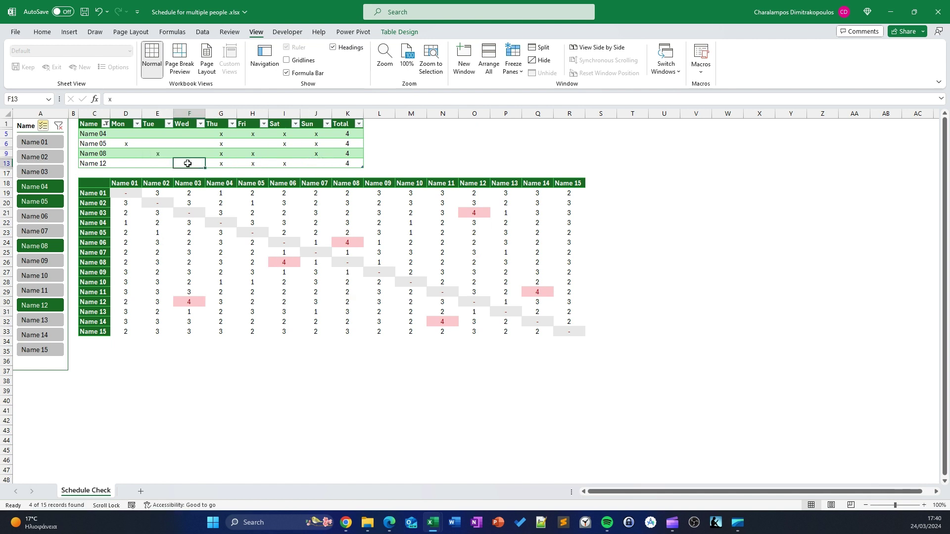
Step: Put Name 12's mark back from Wednesday onto Sunday
key(ctrl+x)
key(Escape)
key(ctrl+x)
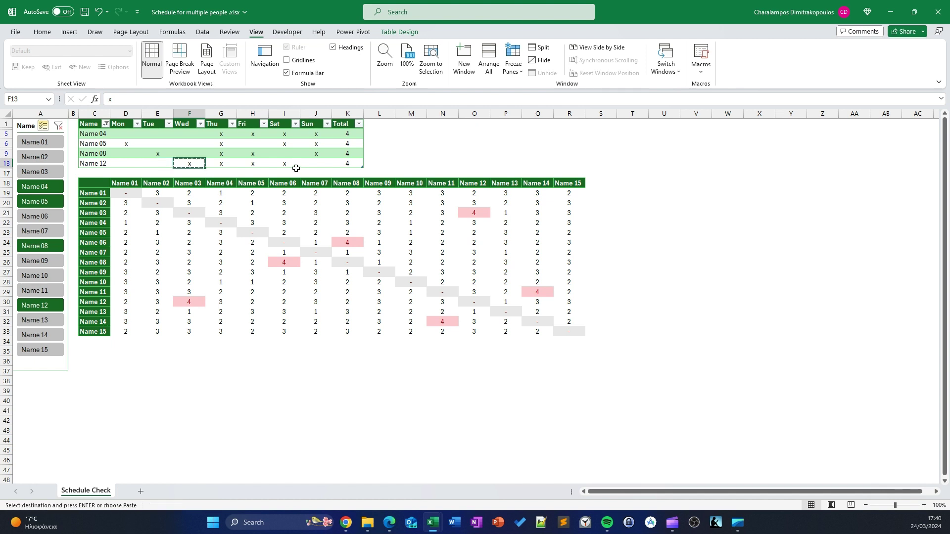
click(316, 164)
key(Return)
Step: Restore Name 05's mark to Friday and Name 08's mark to Saturday
click(127, 144)
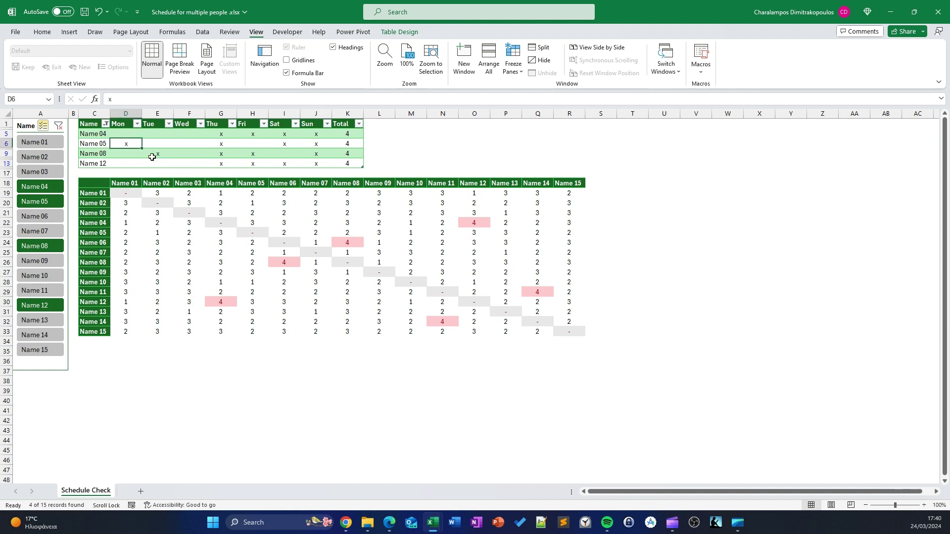
key(ctrl+x)
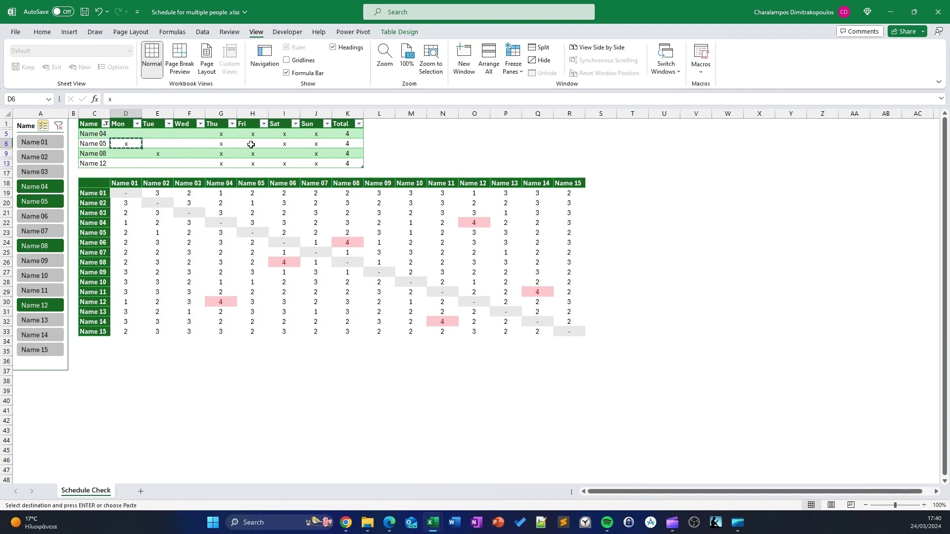
click(250, 144)
key(Return)
click(156, 154)
key(ctrl+x)
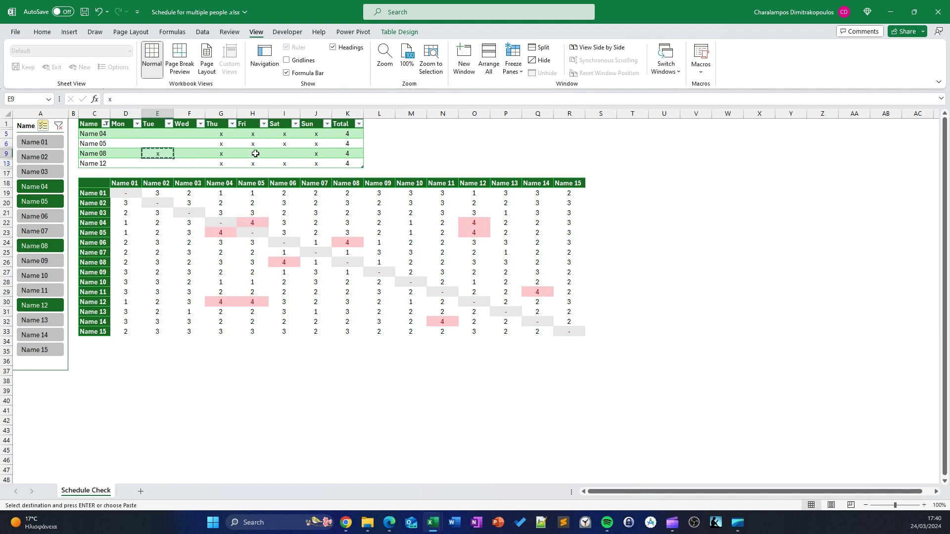
click(280, 153)
key(Return)
Step: Move Name 05's Thursday mark to Monday and Name 08's Friday mark to Tuesday
click(219, 145)
key(ctrl+x)
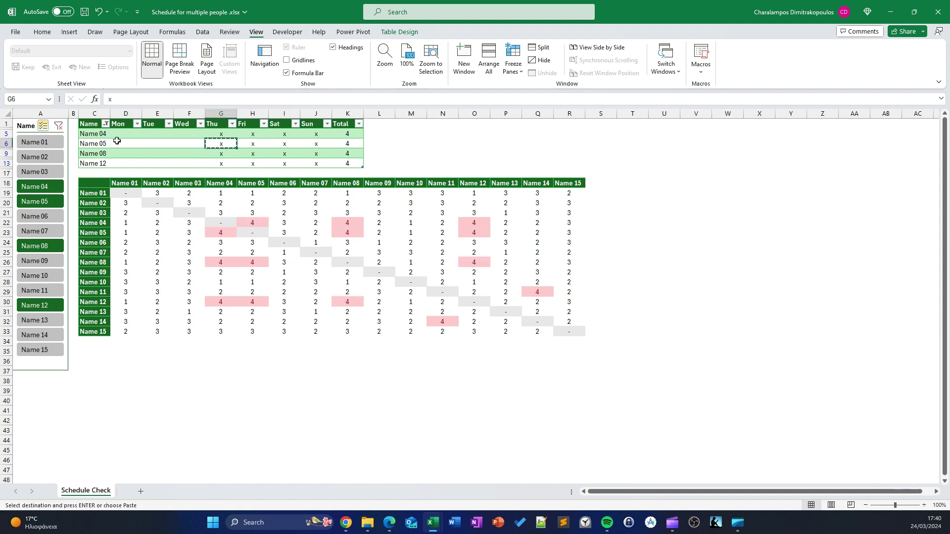
click(119, 143)
key(Return)
click(250, 154)
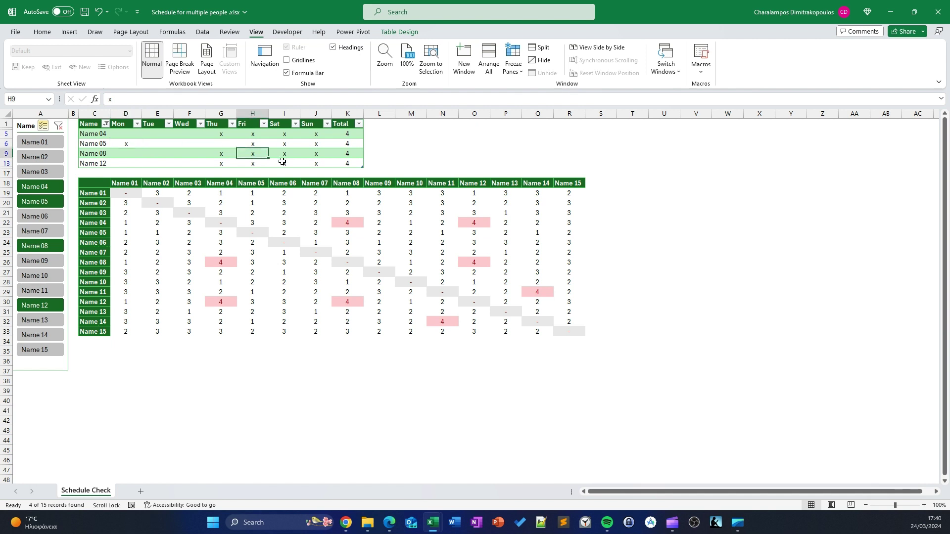
key(ctrl+x)
click(159, 154)
key(Return)
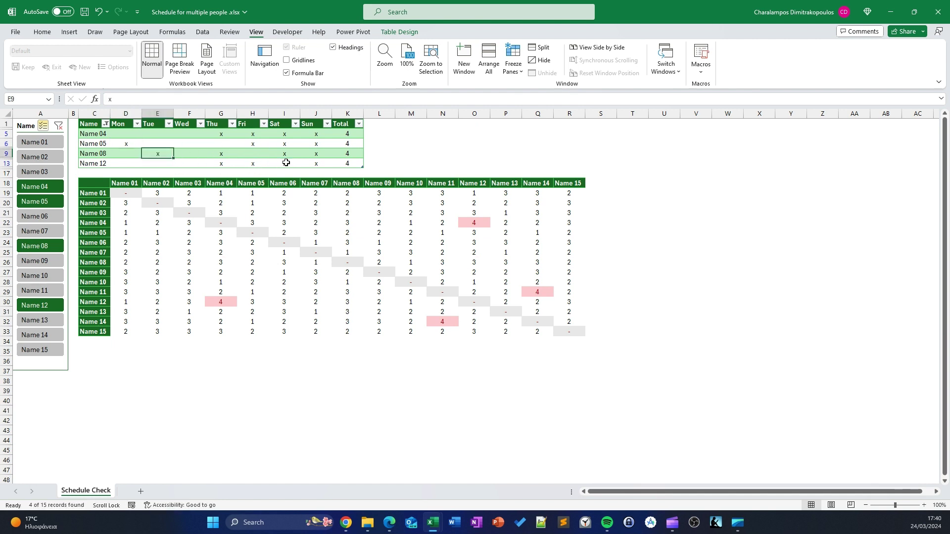
Step: Move Name 12's Saturday mark to Wednesday with cut and paste
click(284, 162)
key(ctrl+x)
click(189, 163)
key(ctrl+v)
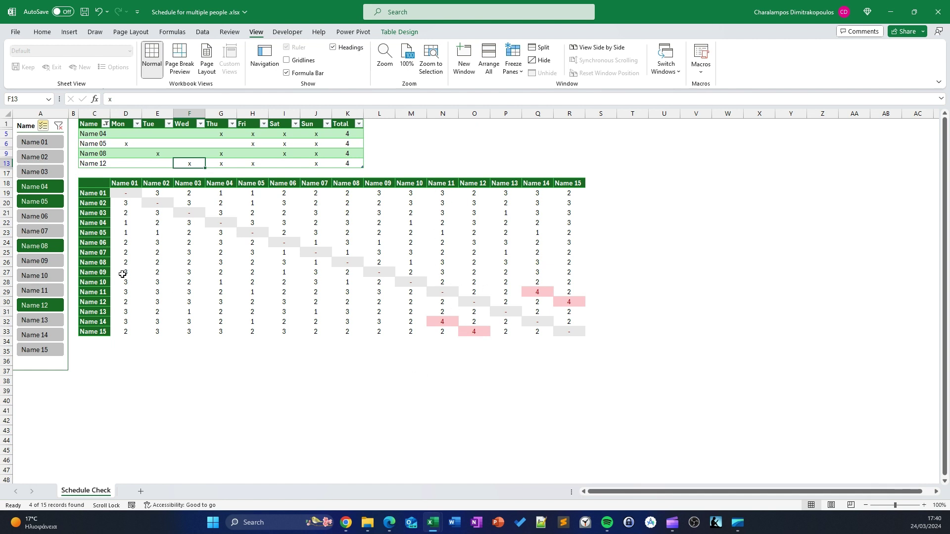
Step: Change the slicer filter from Names 04, 05, 08, 12 to Names 11 and 14
click(47, 187)
click(46, 204)
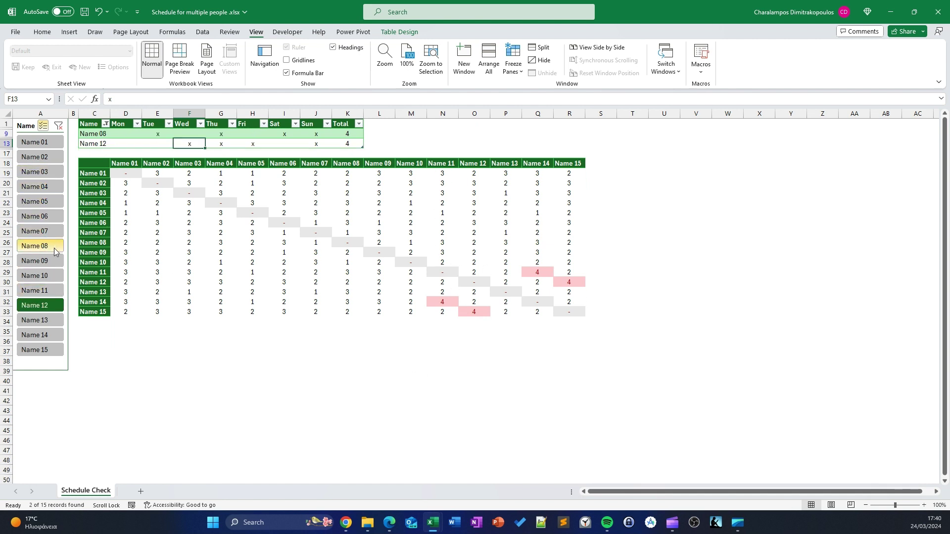
click(55, 248)
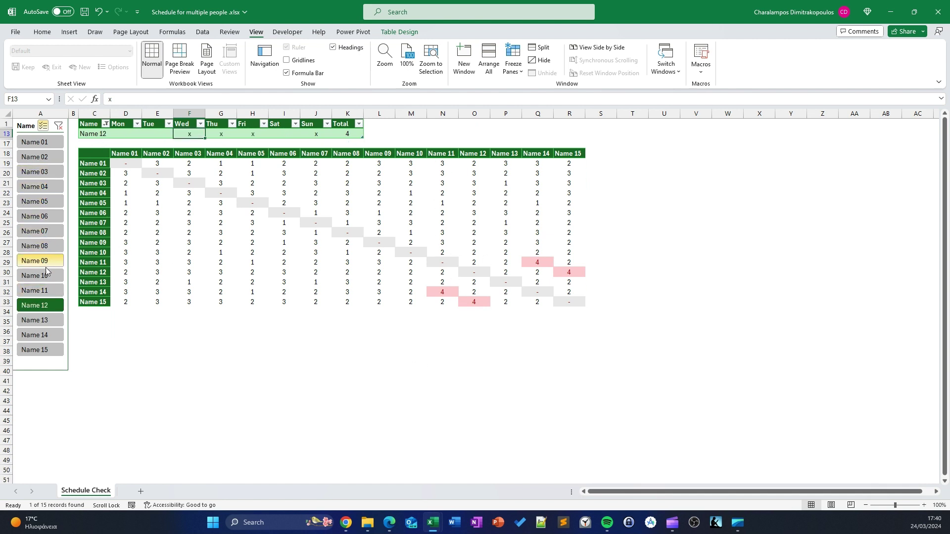
click(55, 292)
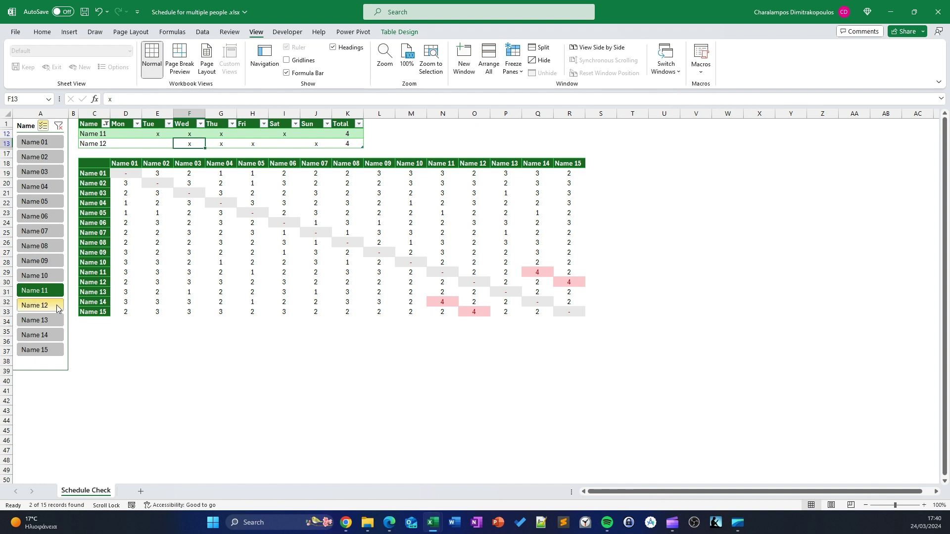
click(55, 307)
click(55, 338)
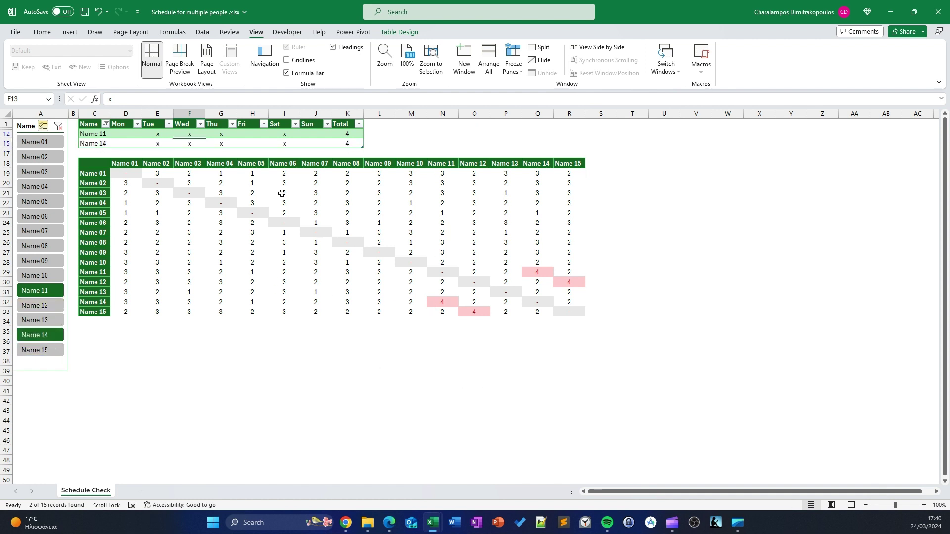
Step: Drag Name 14's Tuesday mark to Friday, add Name 03 to the filter, then move it to Sunday
click(157, 144)
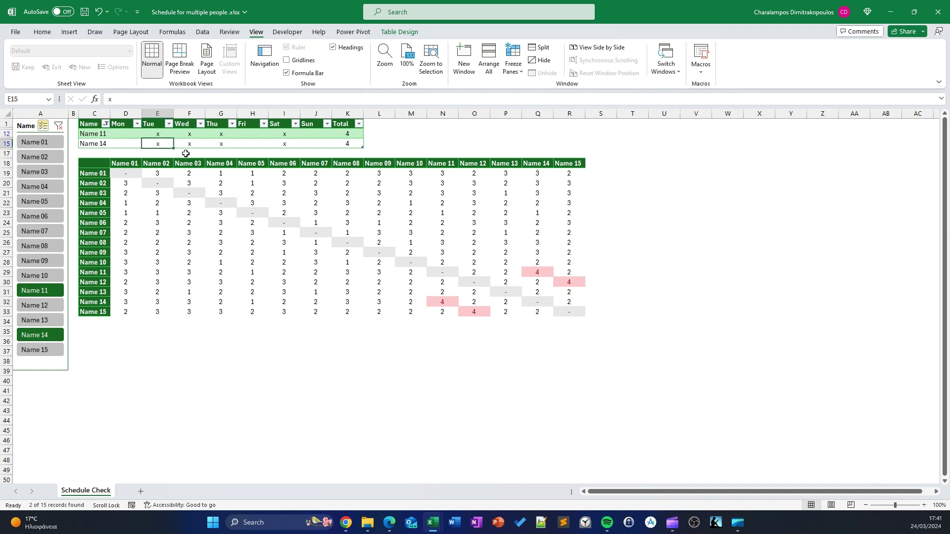
drag(166, 148, 256, 144)
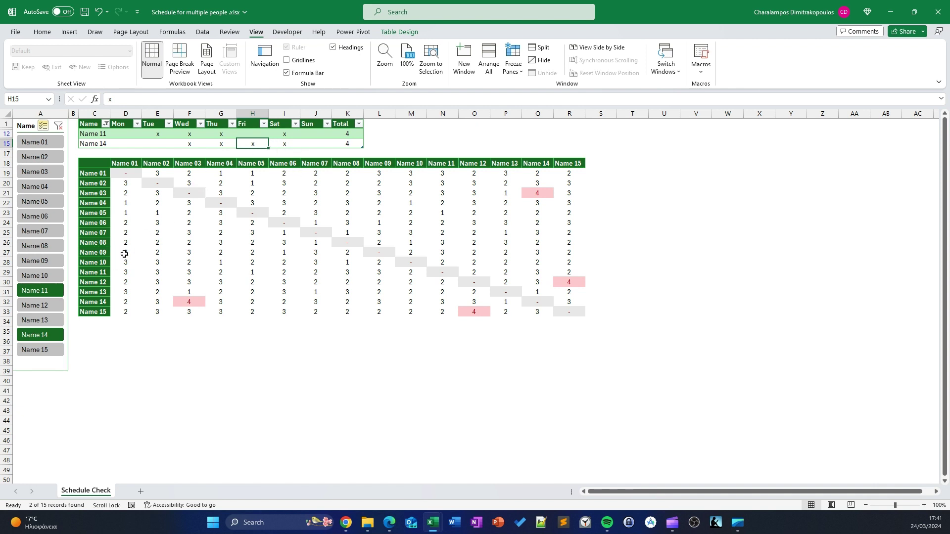
click(35, 172)
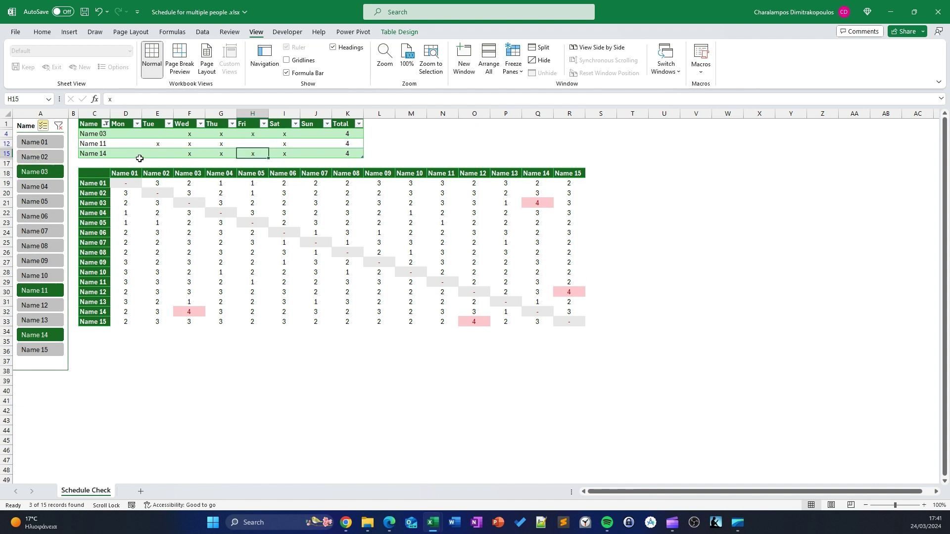
drag(276, 156, 316, 154)
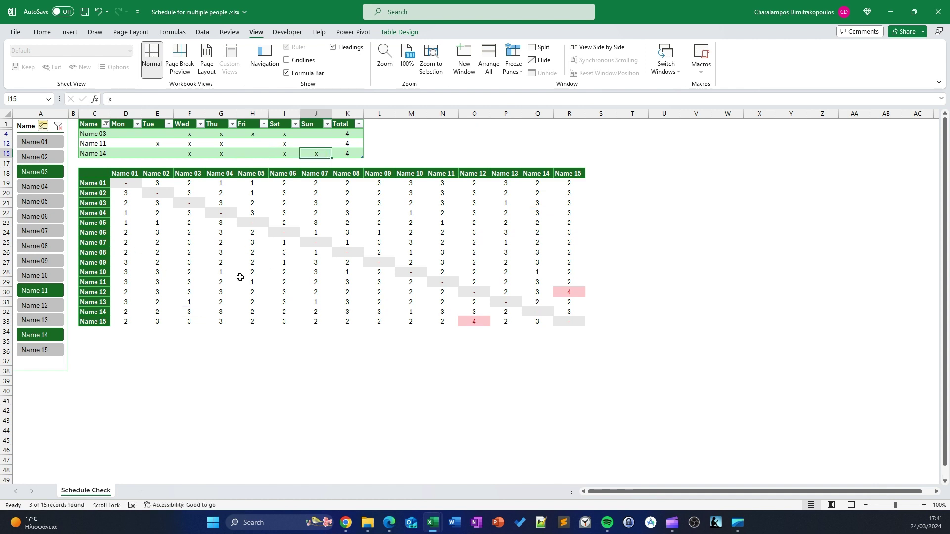
Step: Adjust the slicer to add Name 12 and drop Names 03, 11 and 14
click(43, 306)
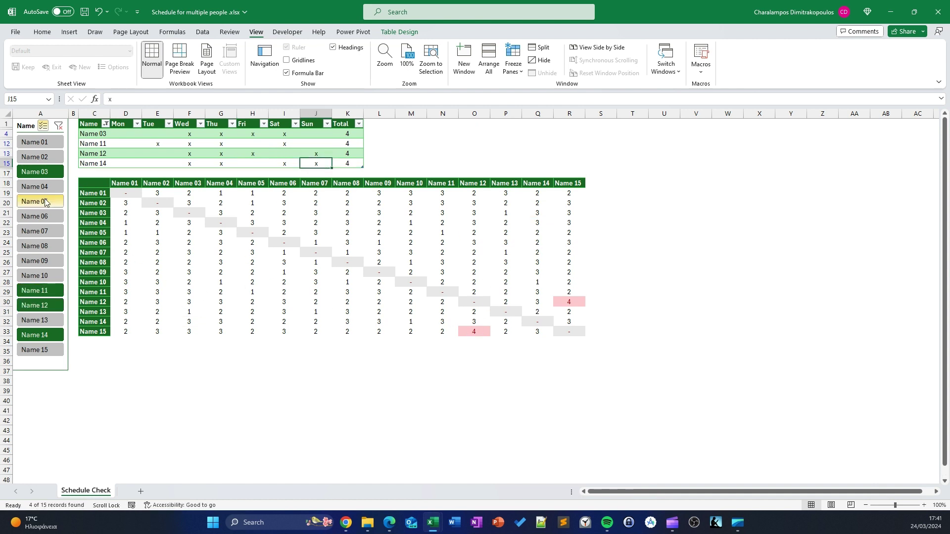
click(43, 173)
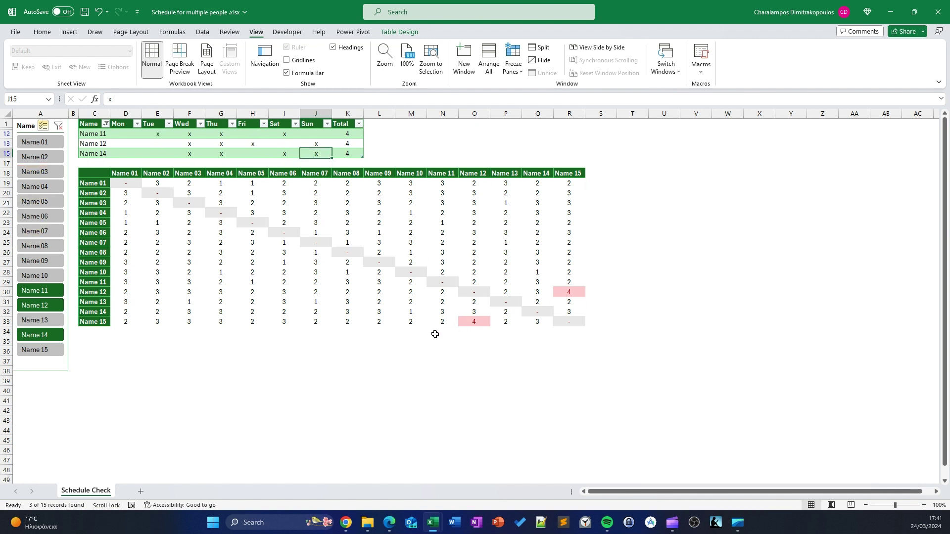
click(42, 292)
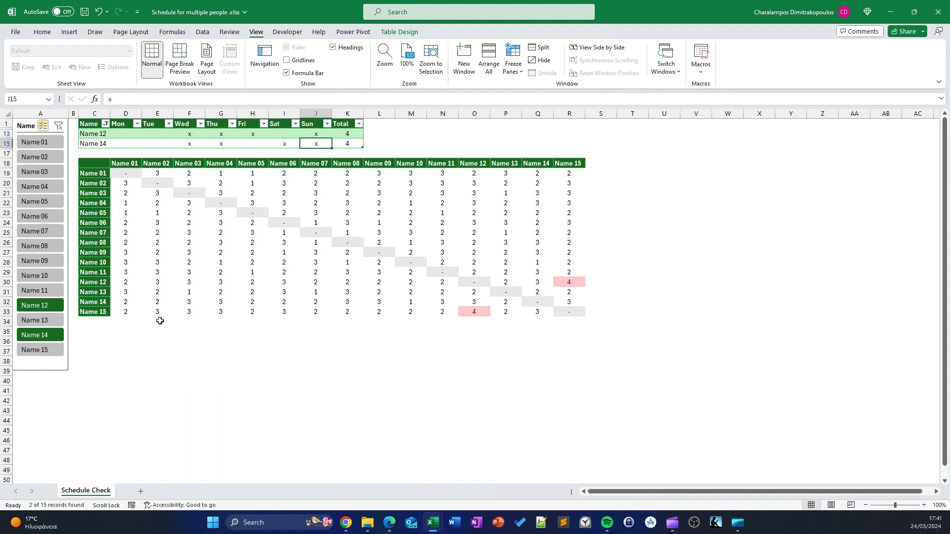
click(54, 340)
Step: Add Names 15 and 04 to the filter and drag Name 15's Wednesday mark to Saturday, then Monday
click(42, 351)
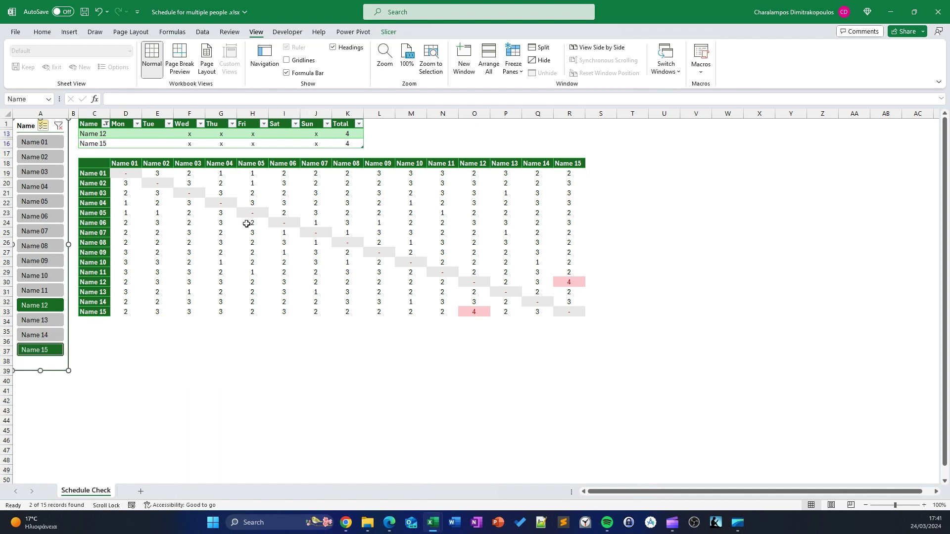
click(195, 140)
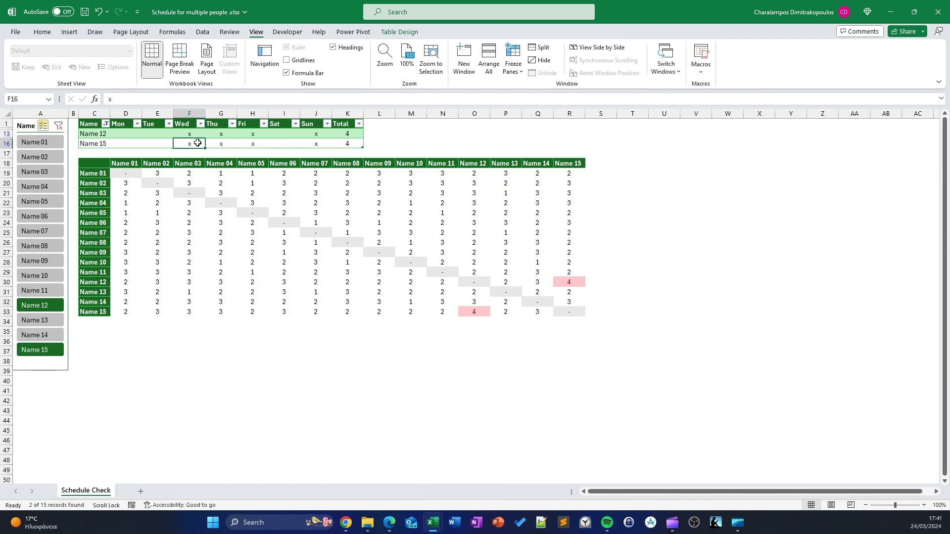
drag(193, 140, 283, 142)
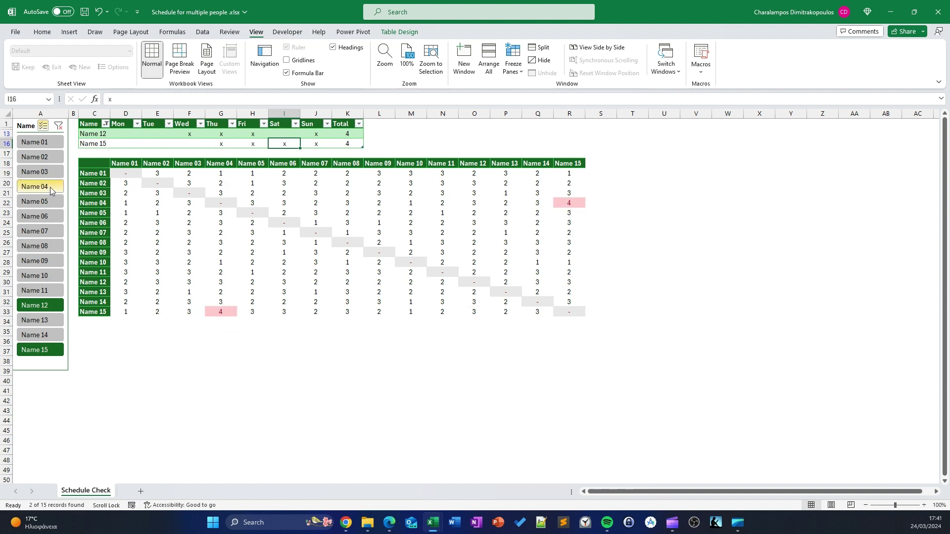
click(35, 186)
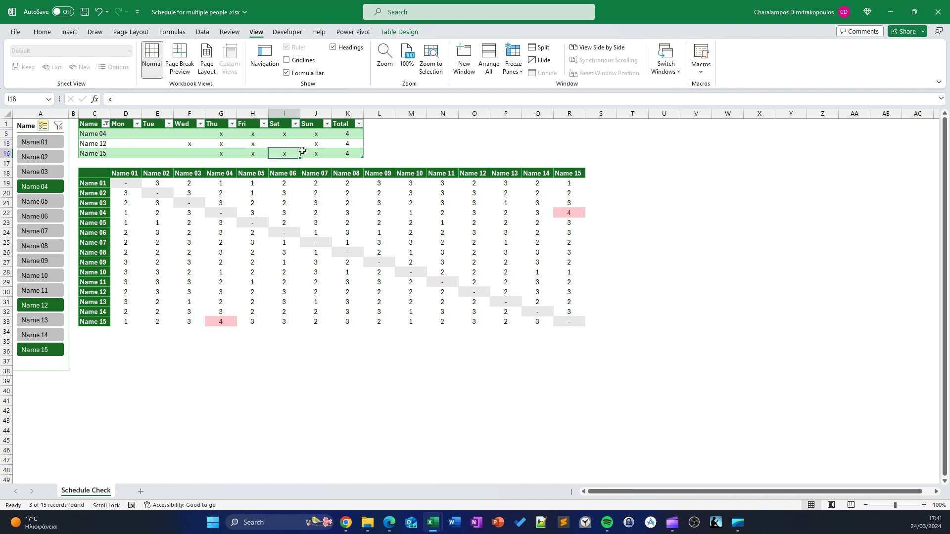
drag(302, 151, 128, 154)
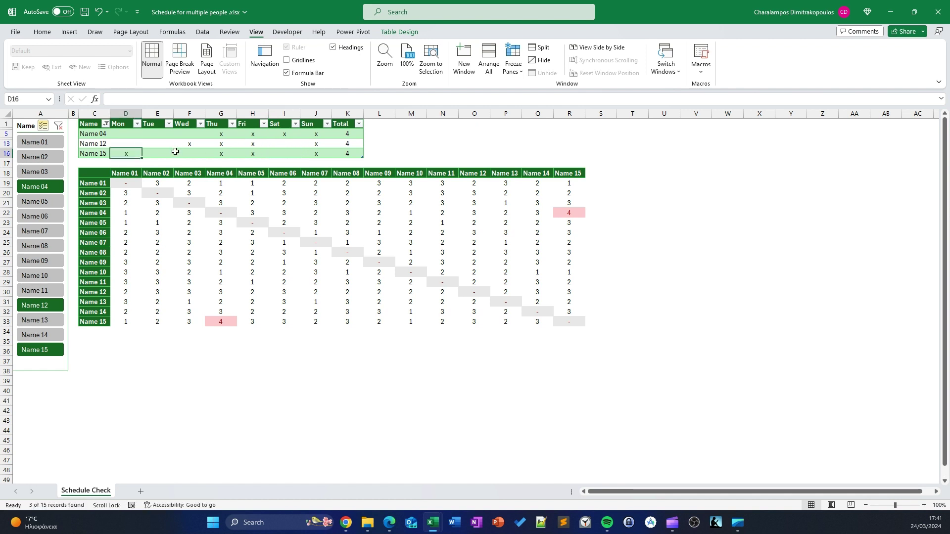
click(252, 302)
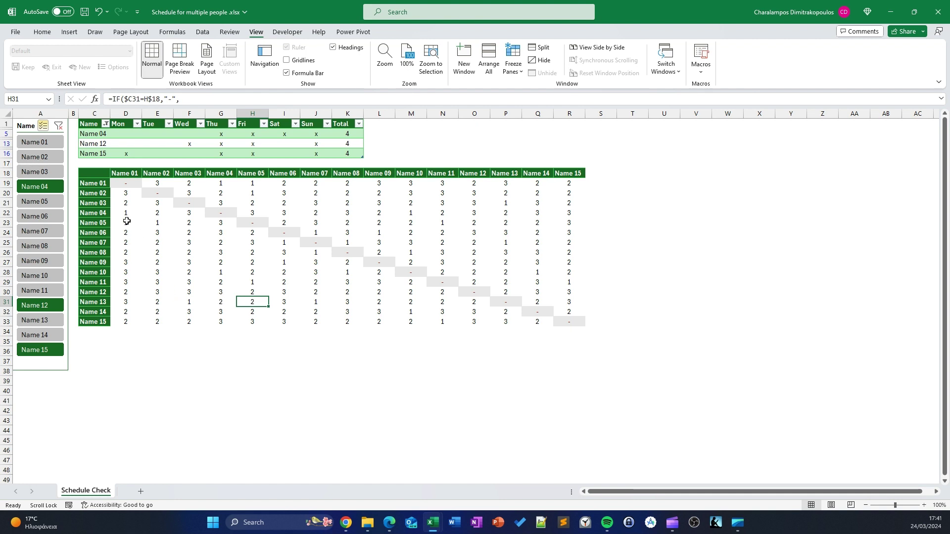
Step: Clear the slicer filter, enable bold First Column in Table Design, and select the Total column
click(59, 126)
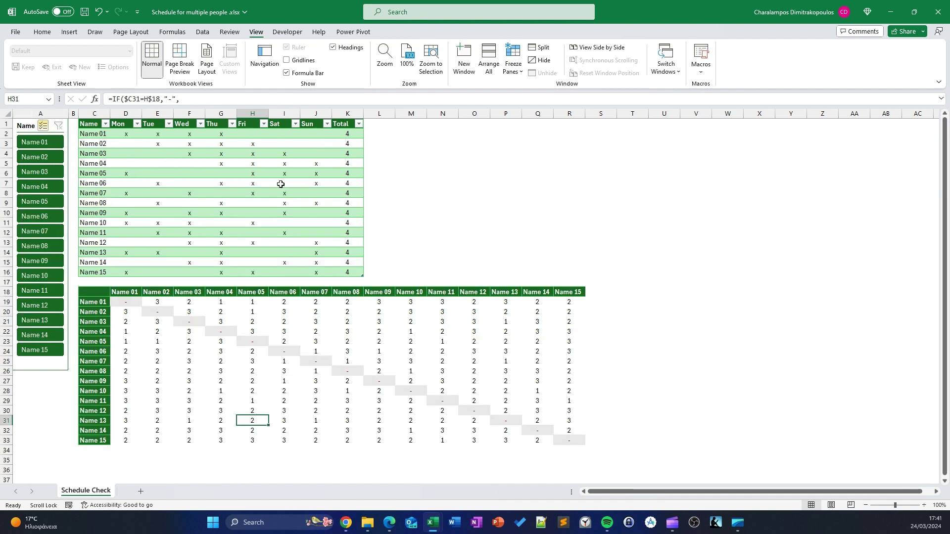
click(242, 203)
click(393, 33)
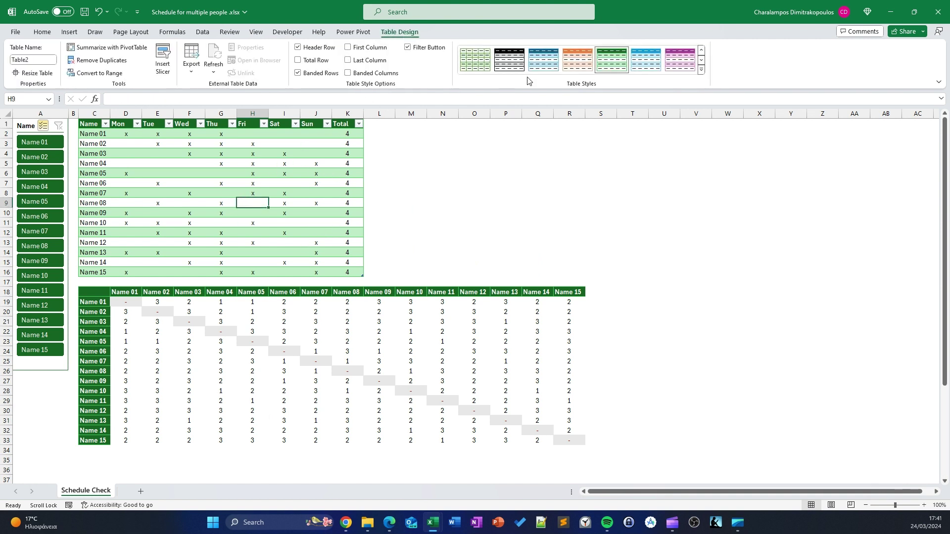
click(373, 50)
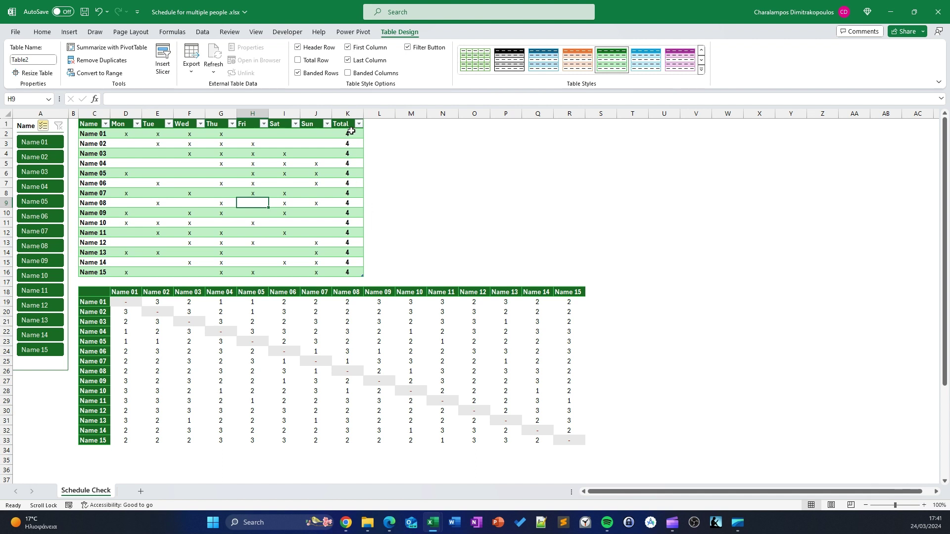
drag(350, 133, 352, 273)
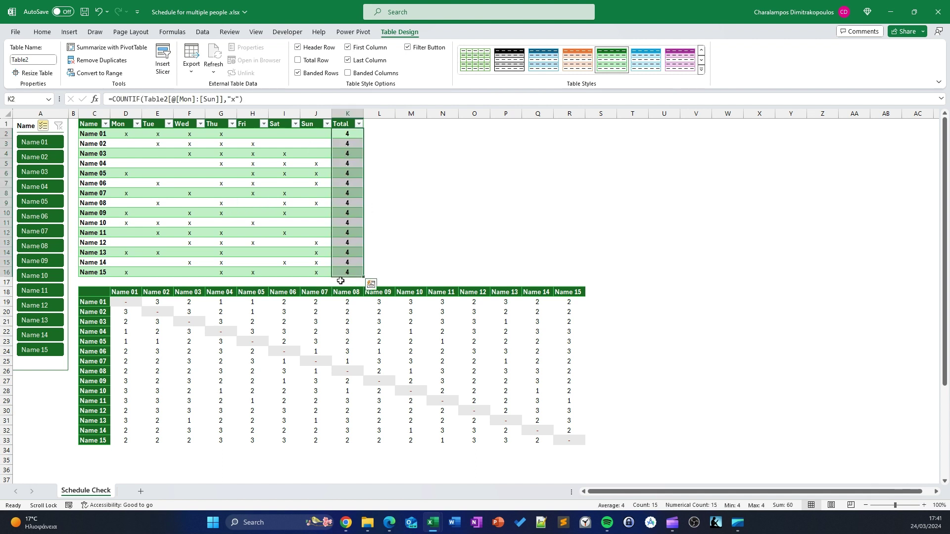
click(221, 351)
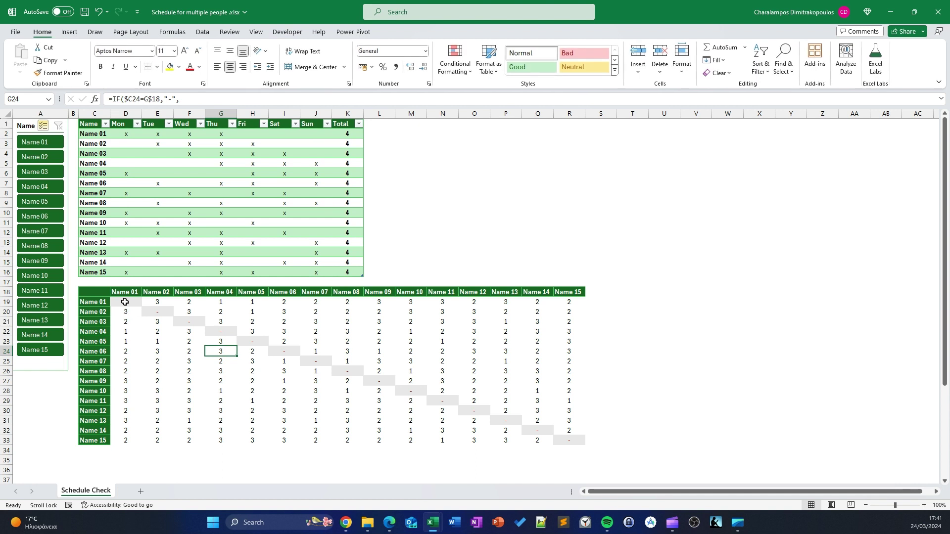